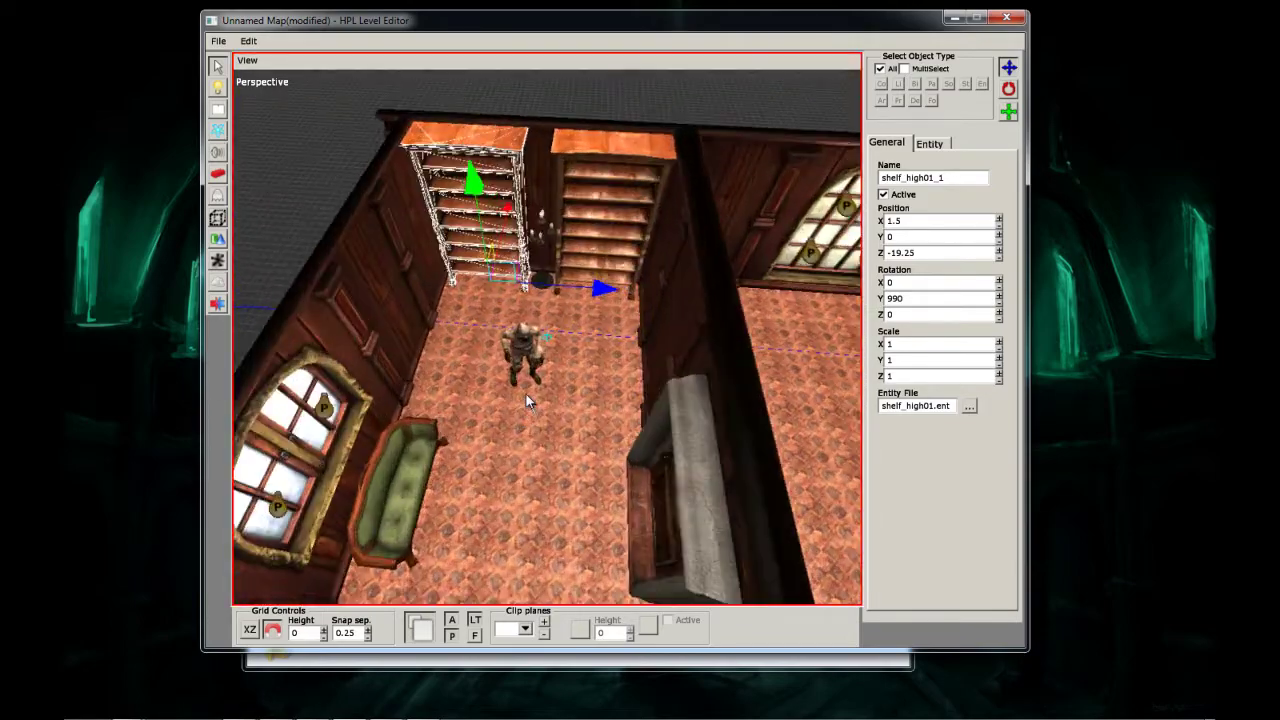
- Select the servant_grunt_1 monster standing in front of the shelves and make it inactive
scroll(577, 366, up, 3)
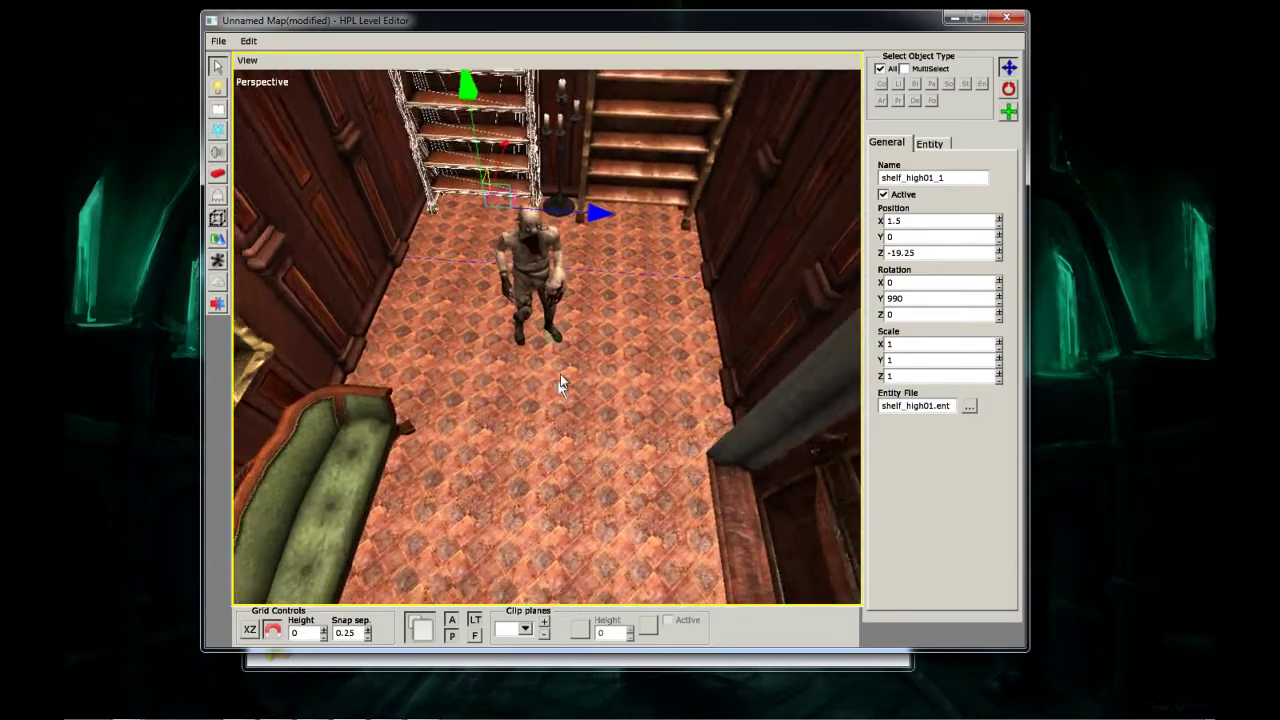
click(540, 272)
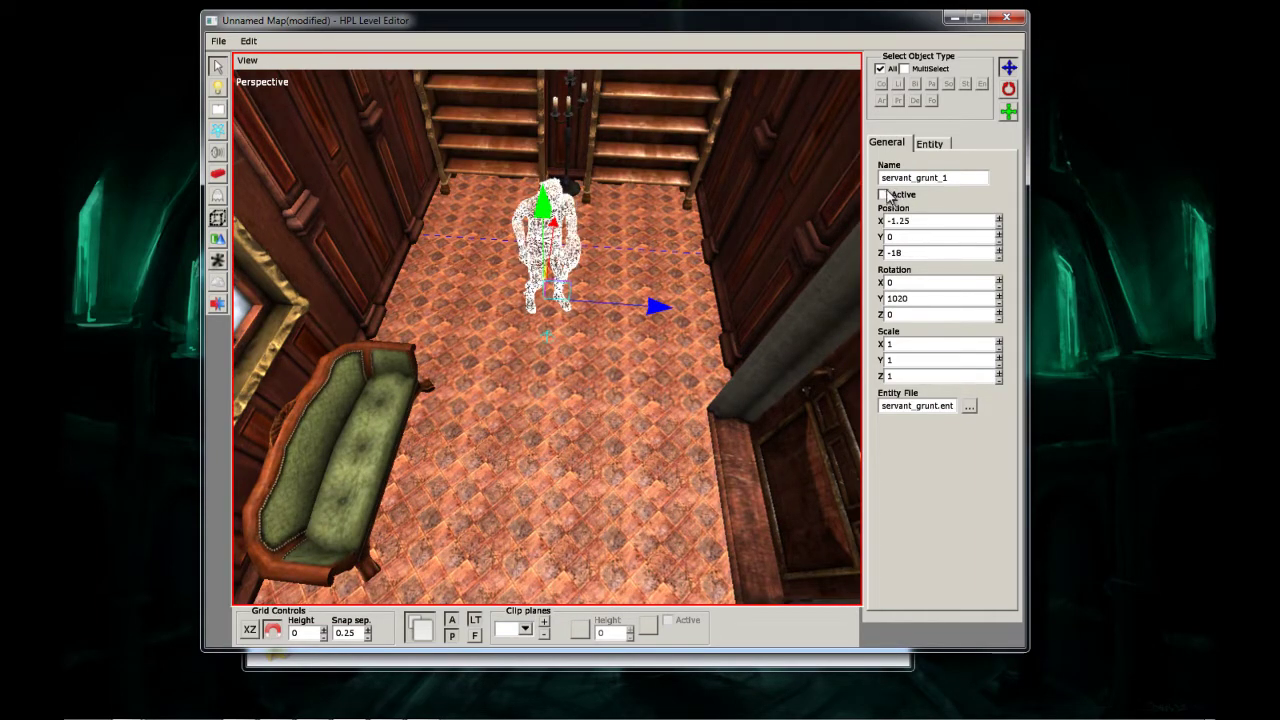
scroll(577, 303, down, 5)
mouse_move(580, 361)
middle_down()
mouse_move(577, 303)
mouse_move(567, 366)
middle_up()
- Save the level as a map file named tutorial inside the tutorial story's folder under custom_stories
click(220, 41)
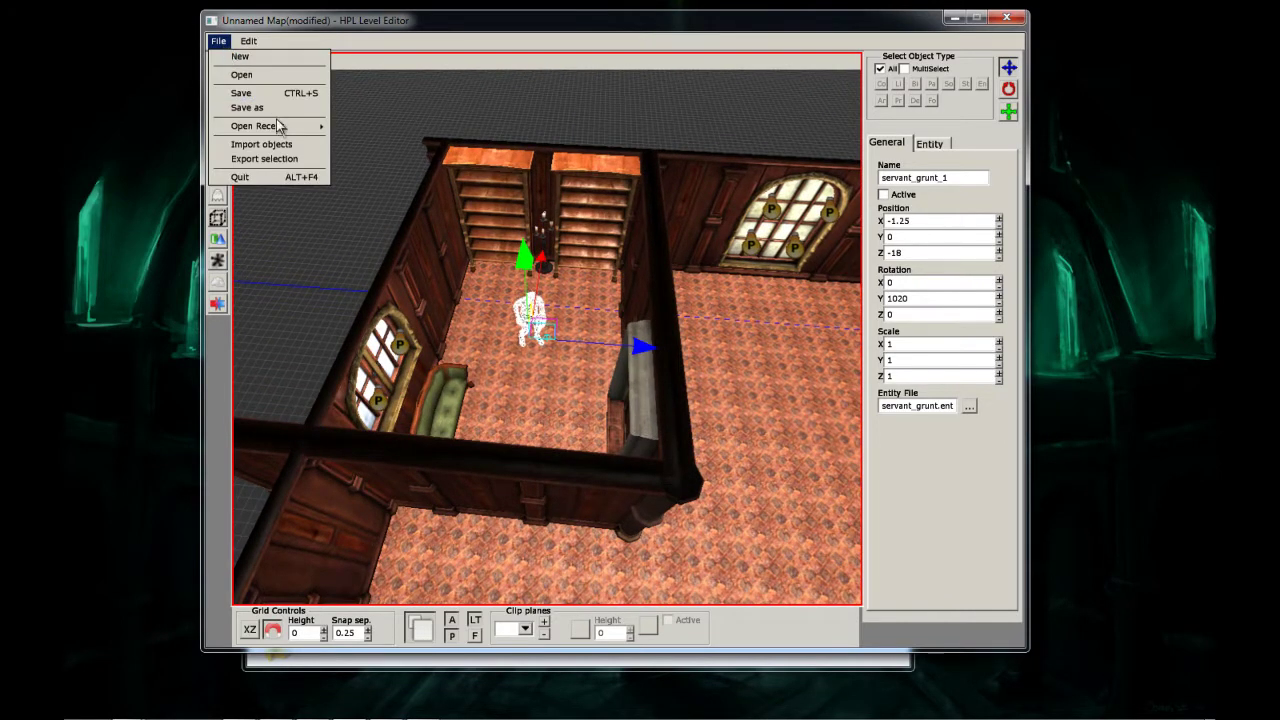
click(250, 107)
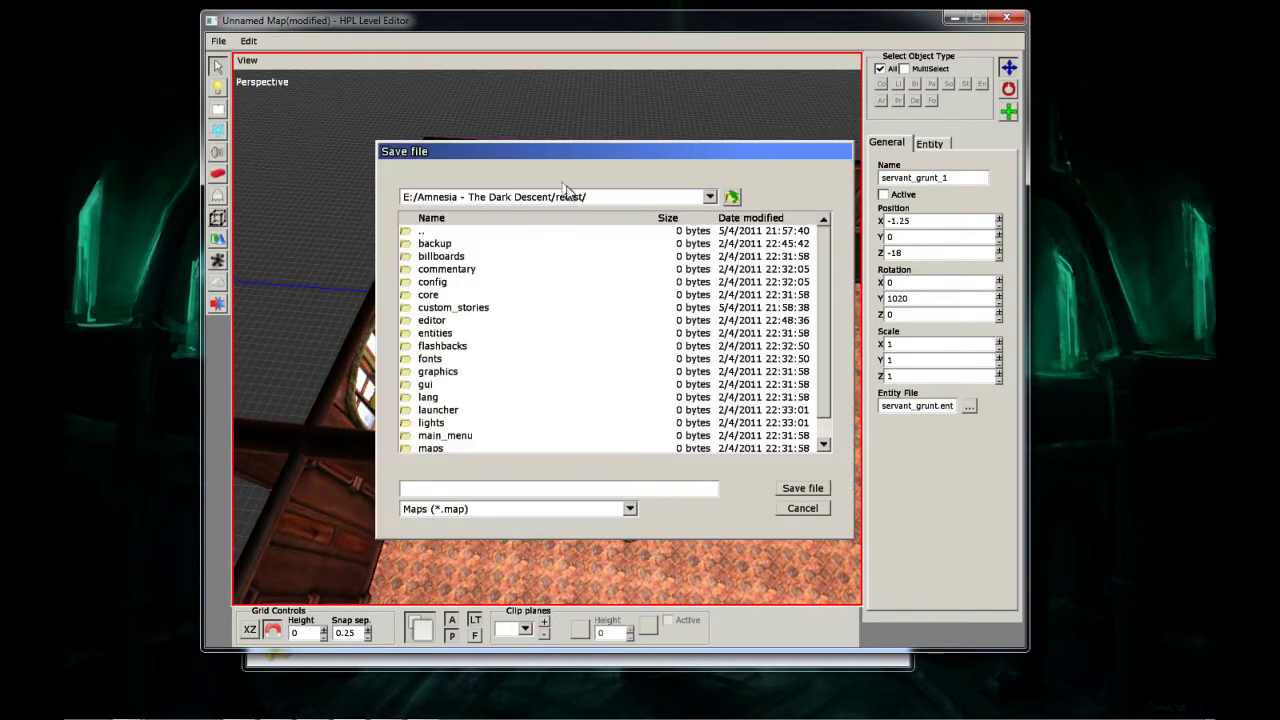
double_click(470, 310)
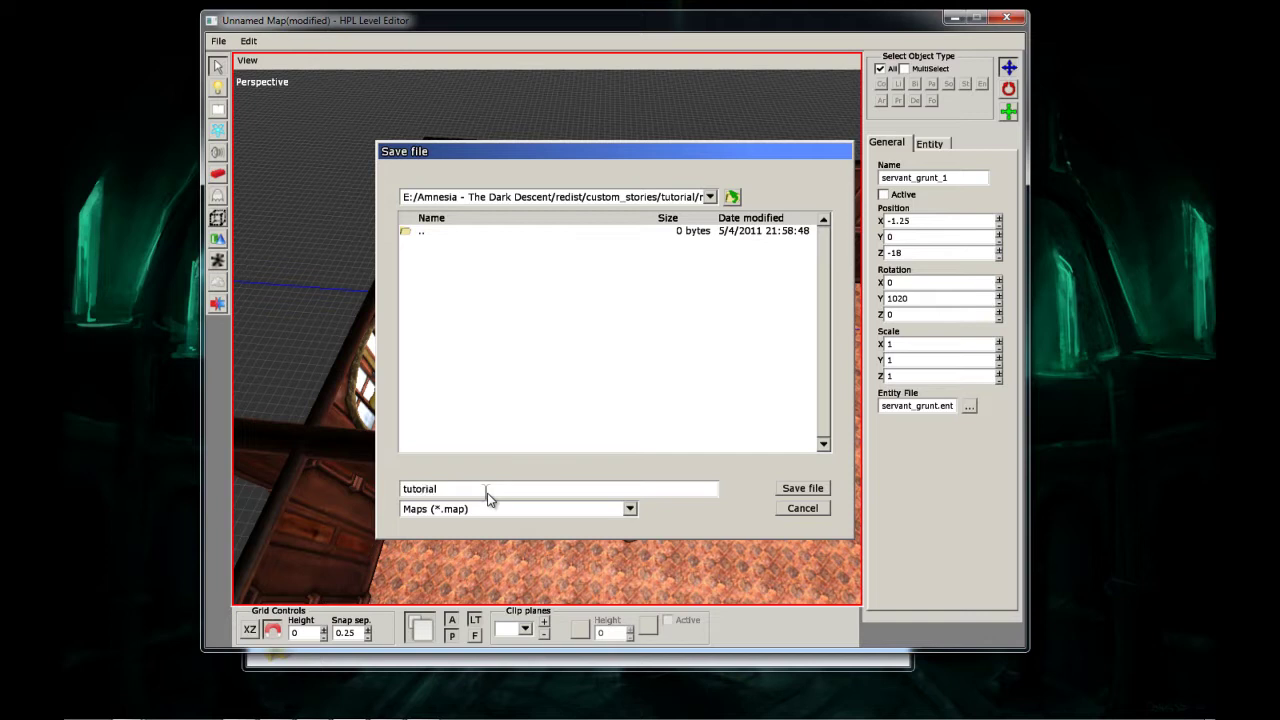
key(Return)
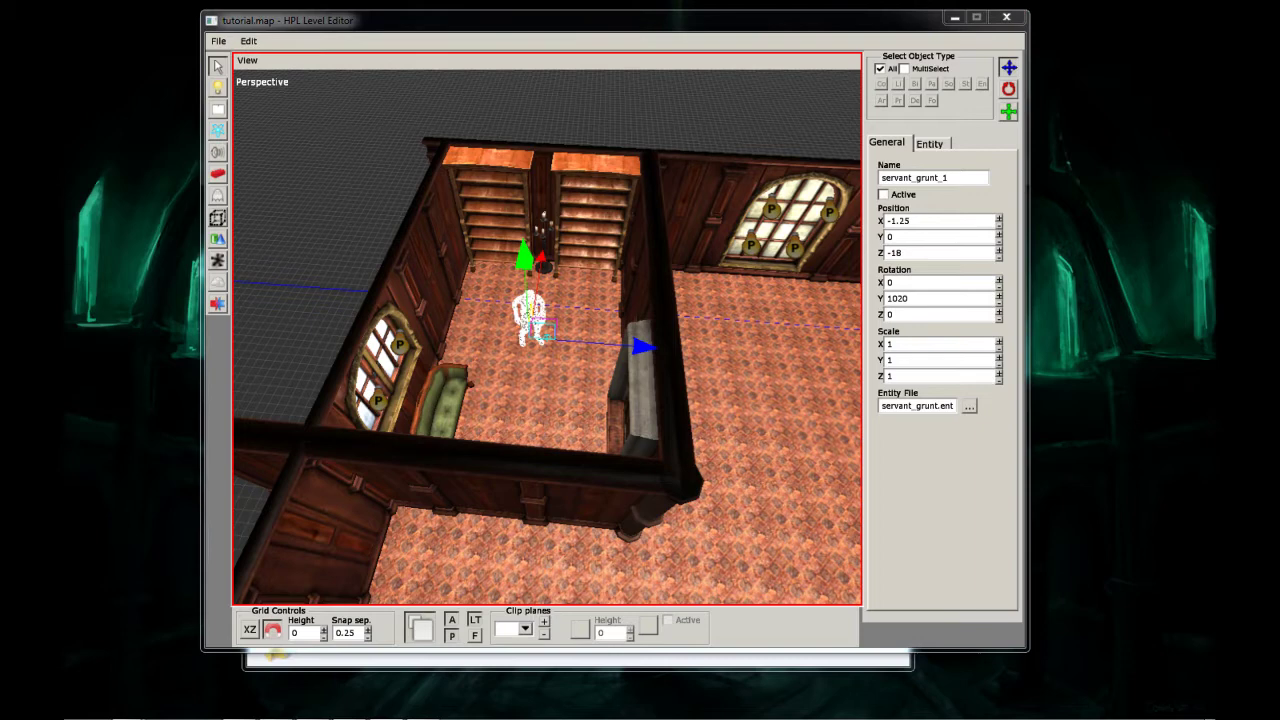
- Switch to the Amnesia - The Dark Descent game, leave its options without saving, and start the custom story tutorial
drag(66, 60, 757, 108)
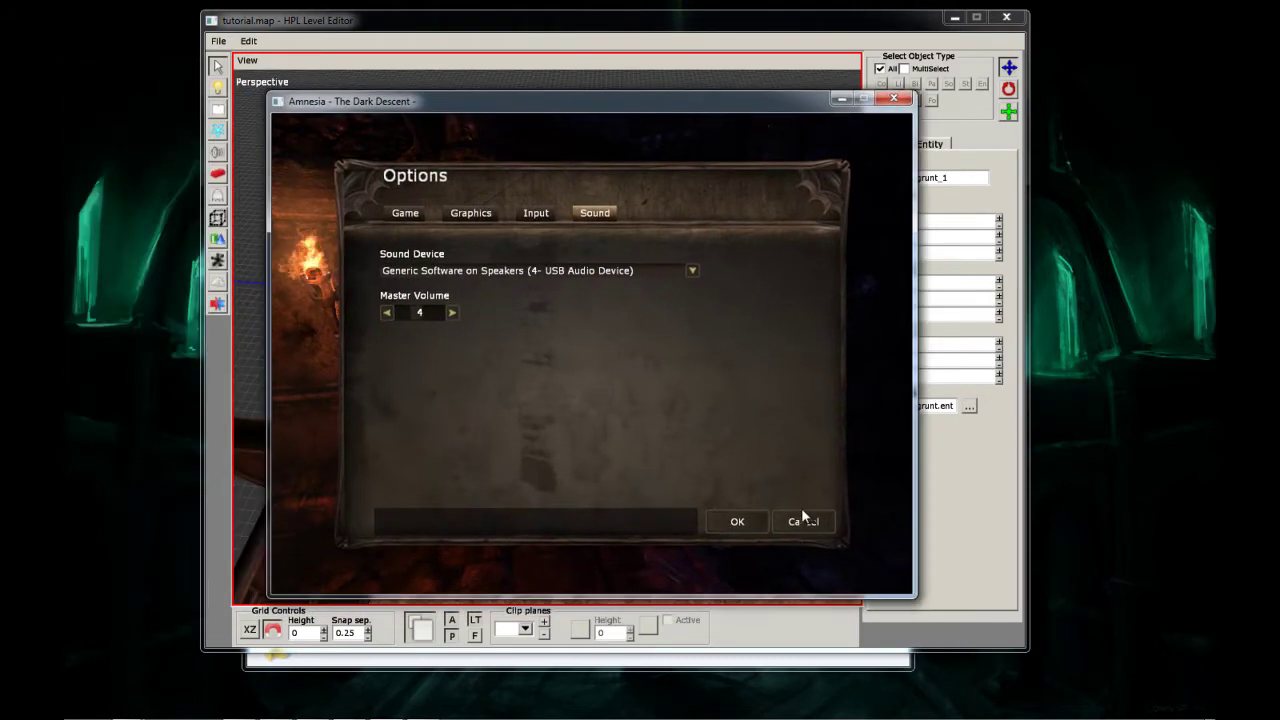
click(801, 518)
click(788, 376)
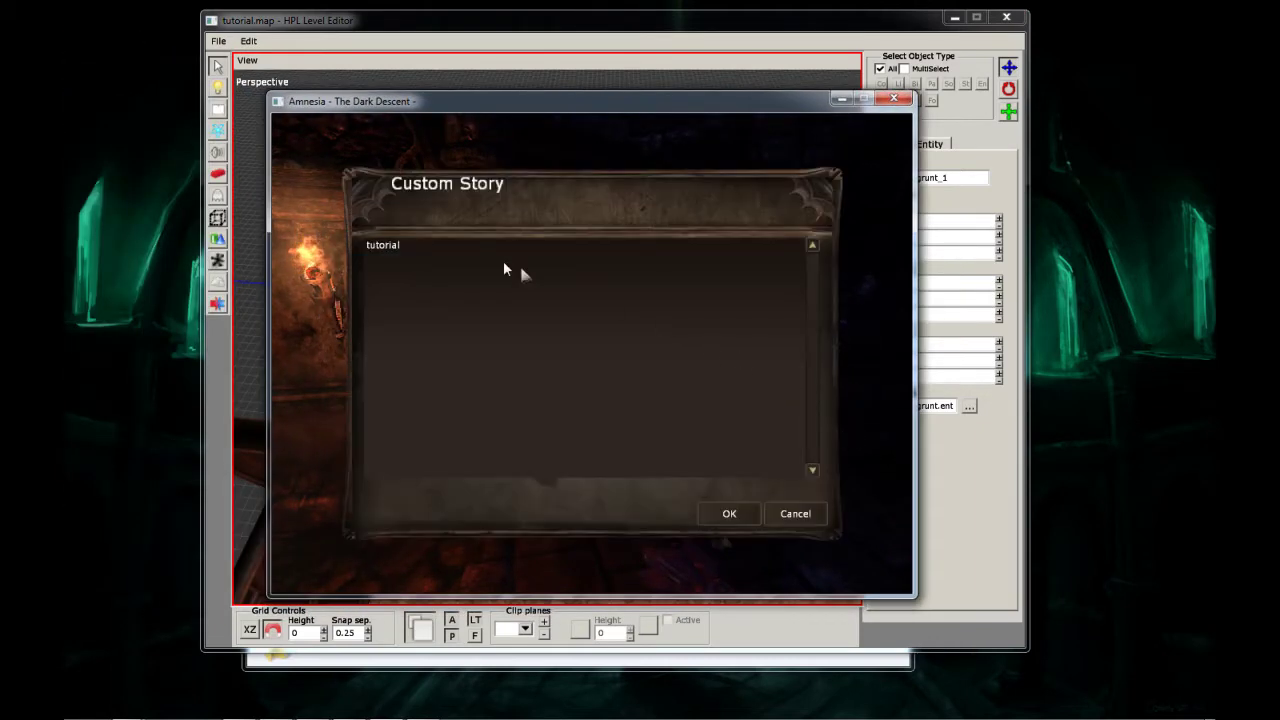
click(731, 514)
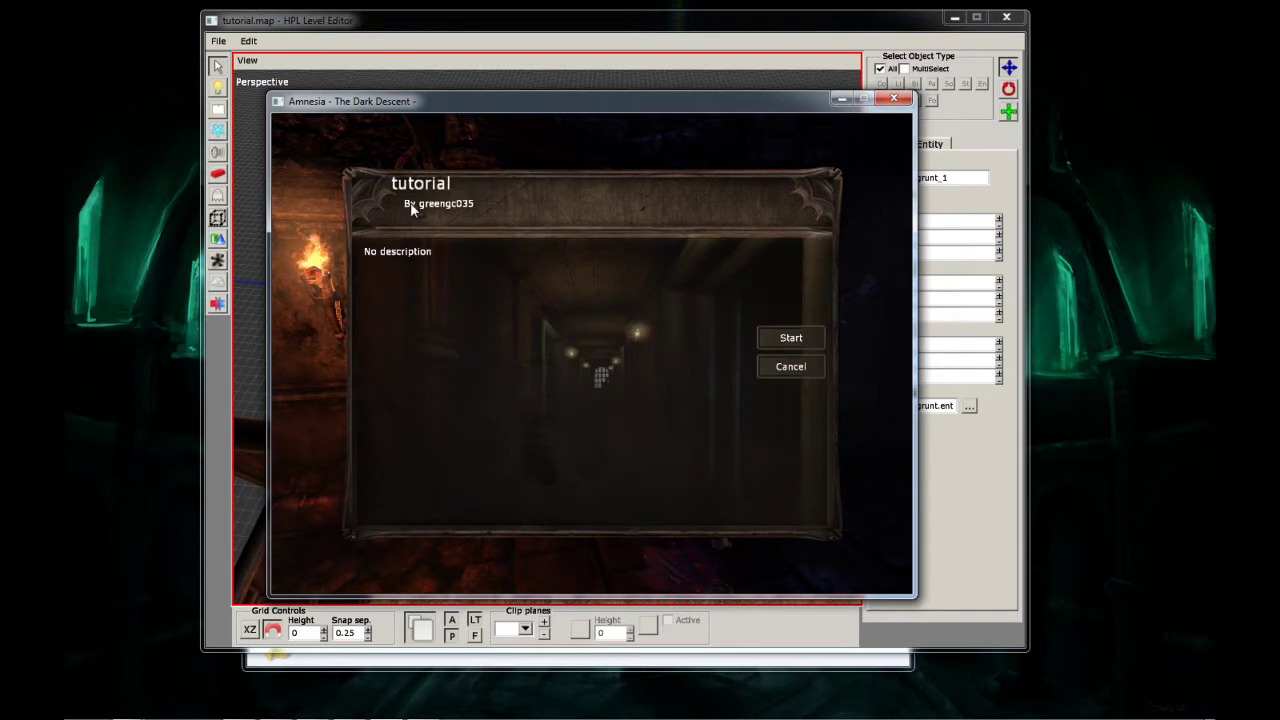
click(808, 340)
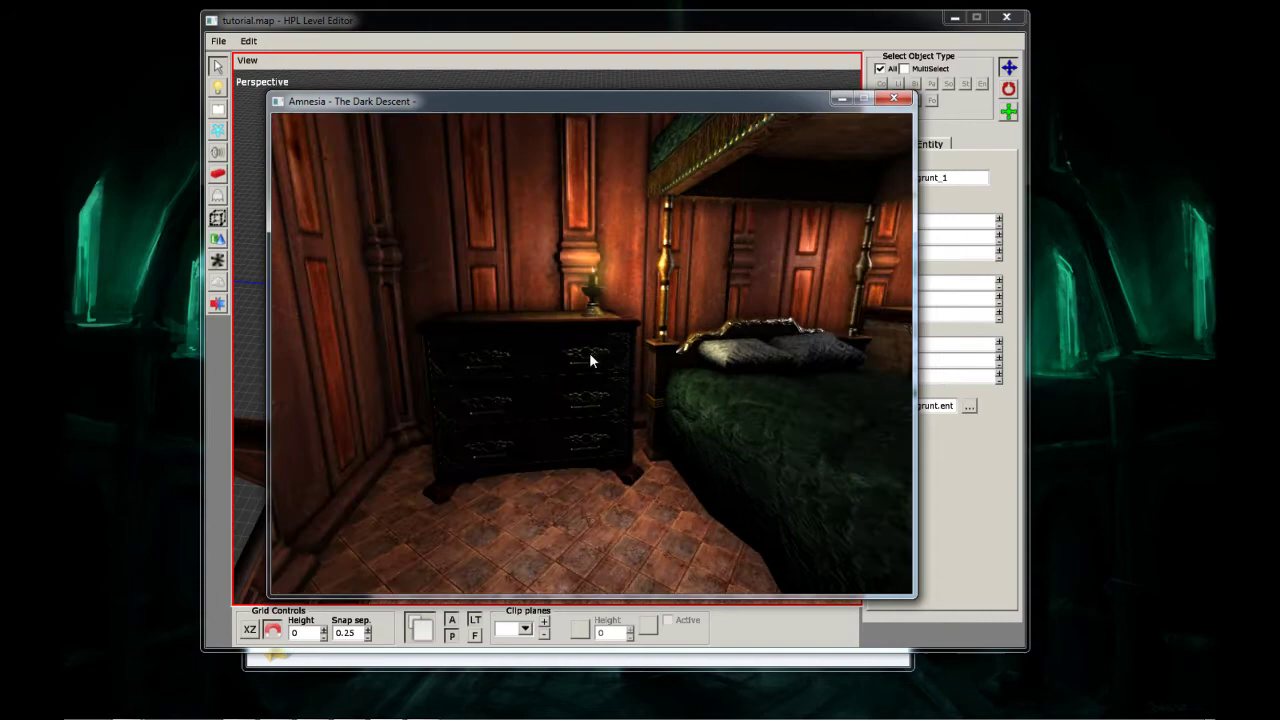
- Walk to the dresser beside the bed, pull open its drawer and pick up the tinderbox
key(w)
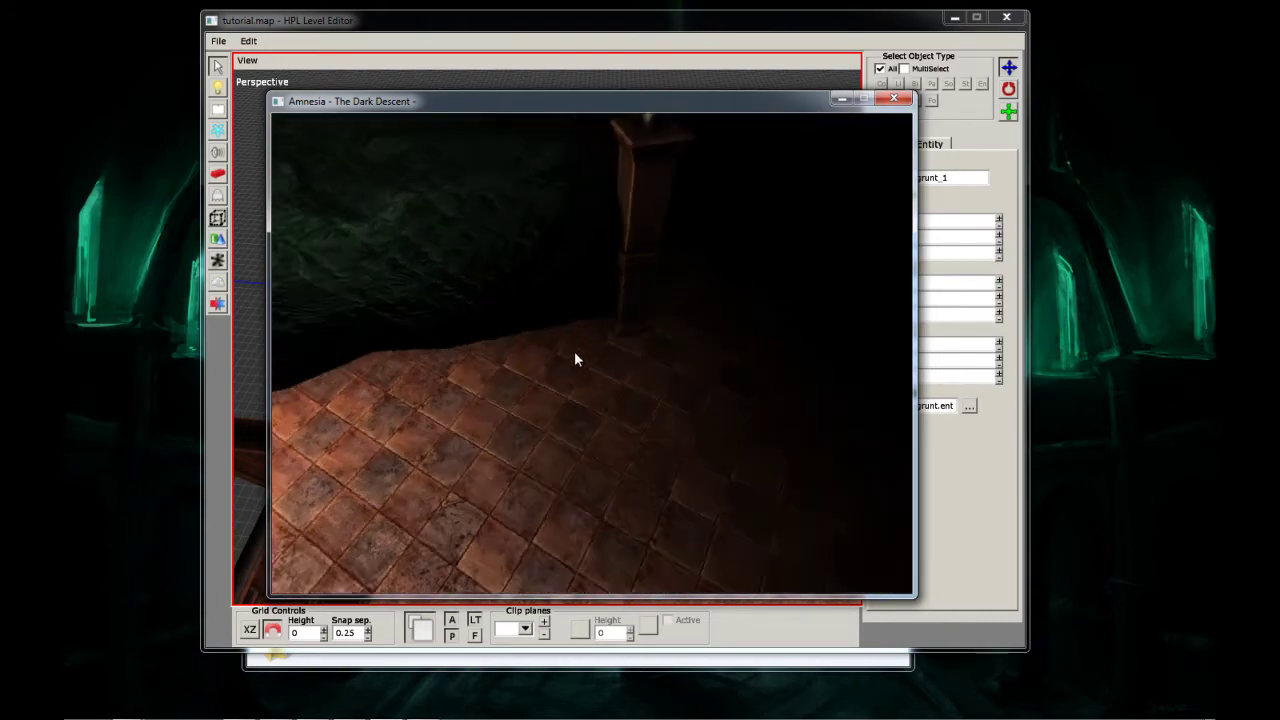
key(w)
drag(594, 361, 598, 364)
click(594, 361)
click(594, 361)
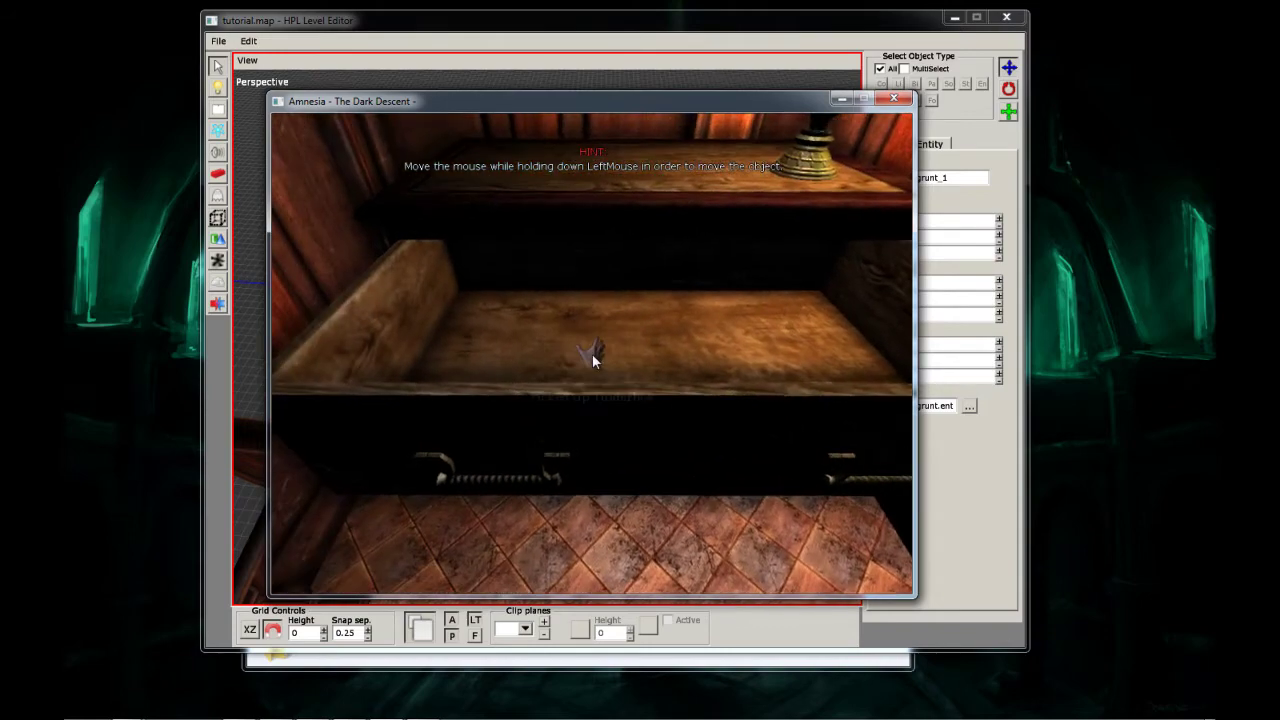
key(s)
key(w)
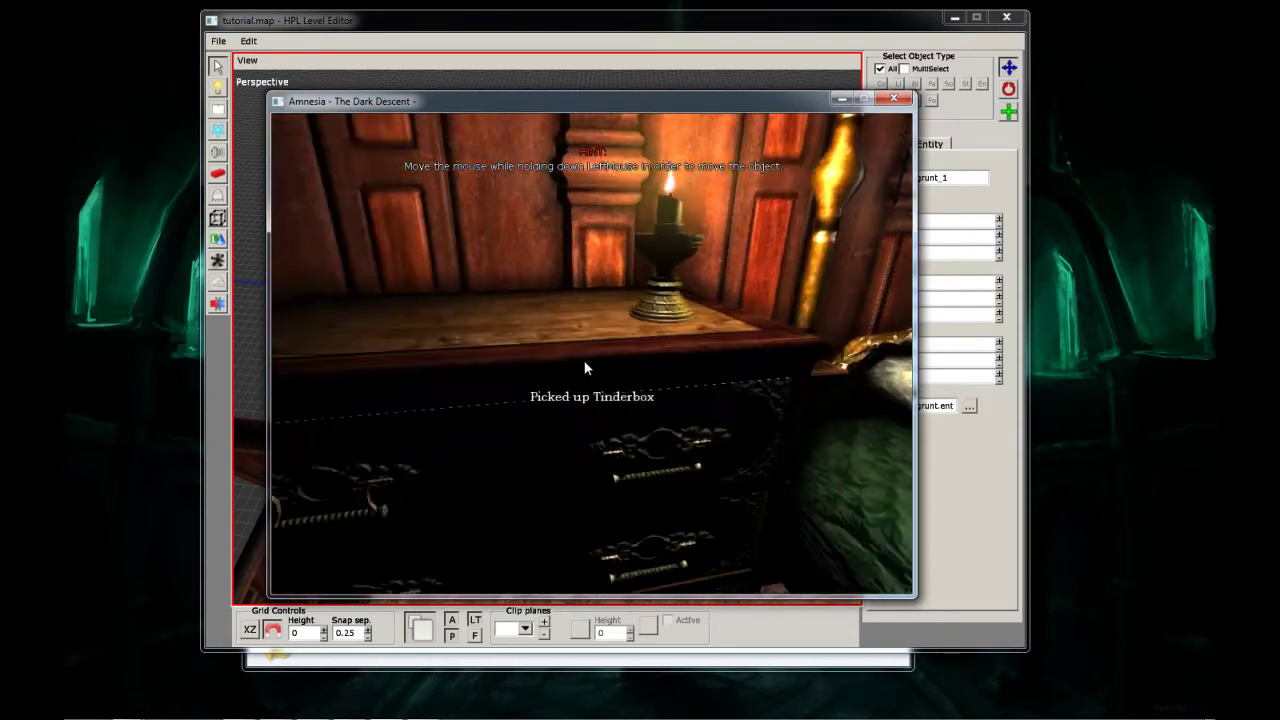
- Go to the dresser on the other side of the bed, open its drawer and take the lantern
key(s)
drag(594, 361, 594, 366)
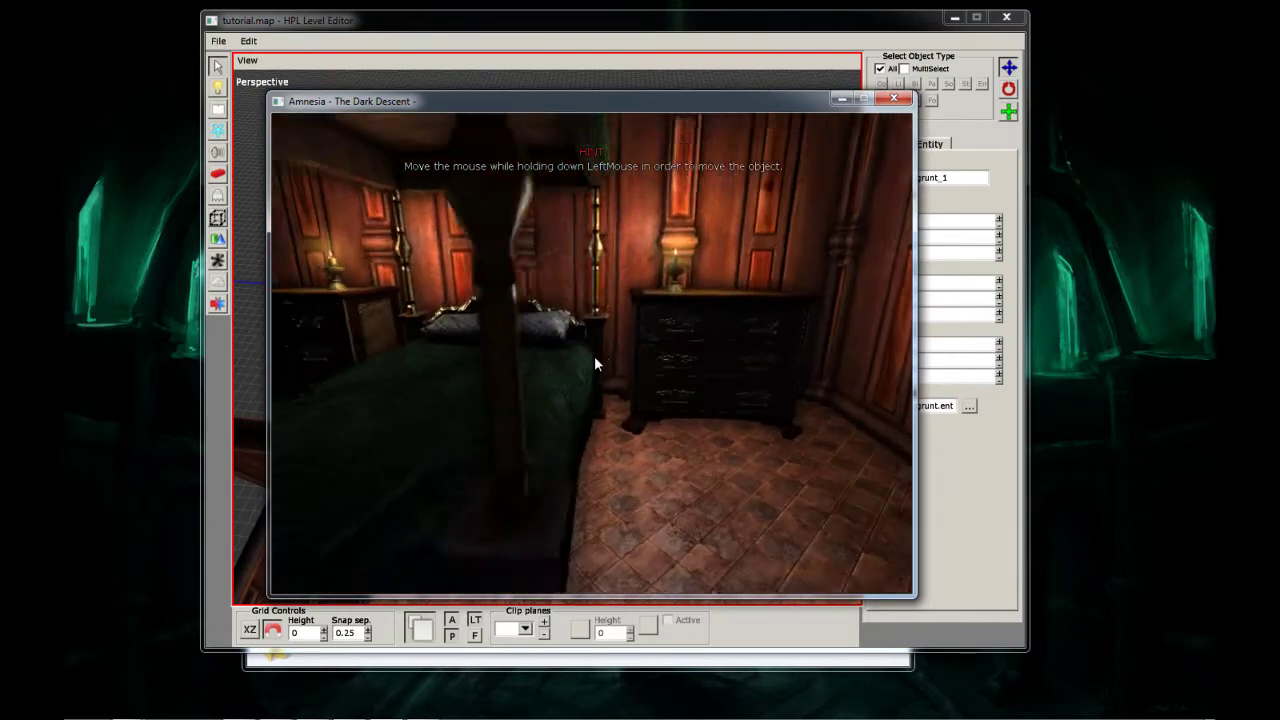
key(w)
drag(594, 363, 594, 360)
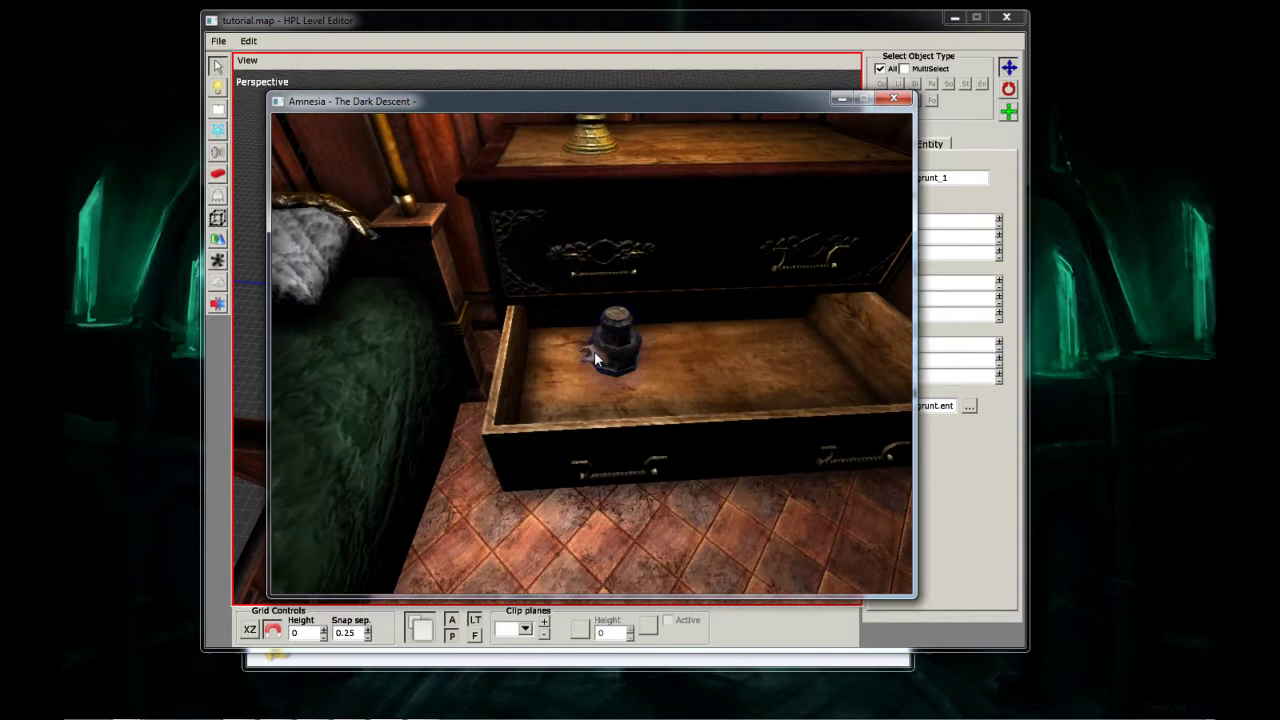
click(600, 359)
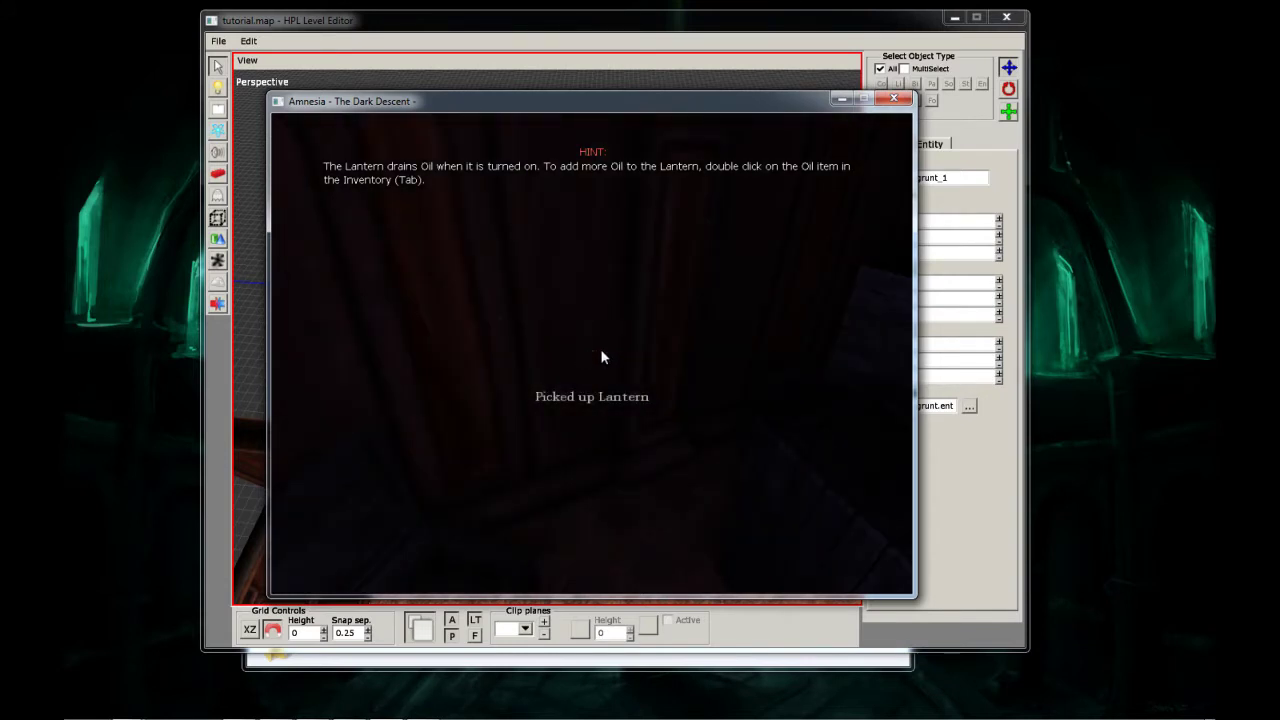
- Check the oil item in the inventory, and go through the bedroom door with the lantern lit
key(Tab)
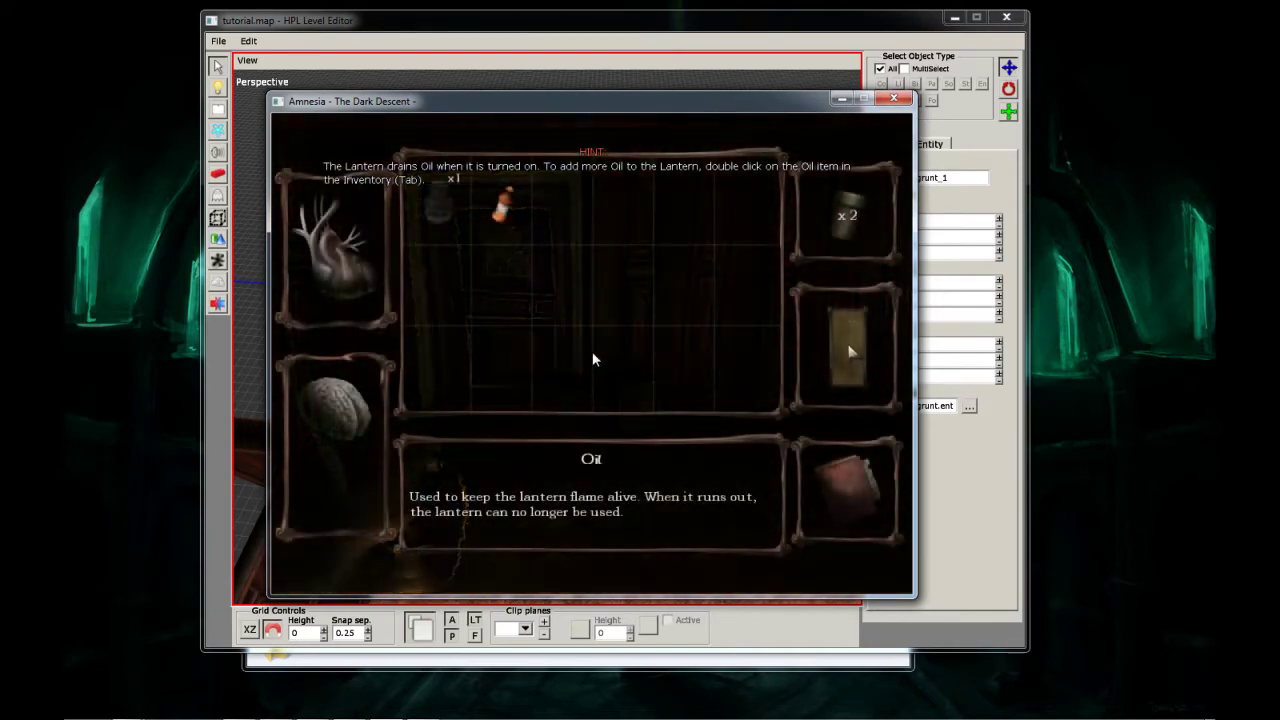
key(Tab)
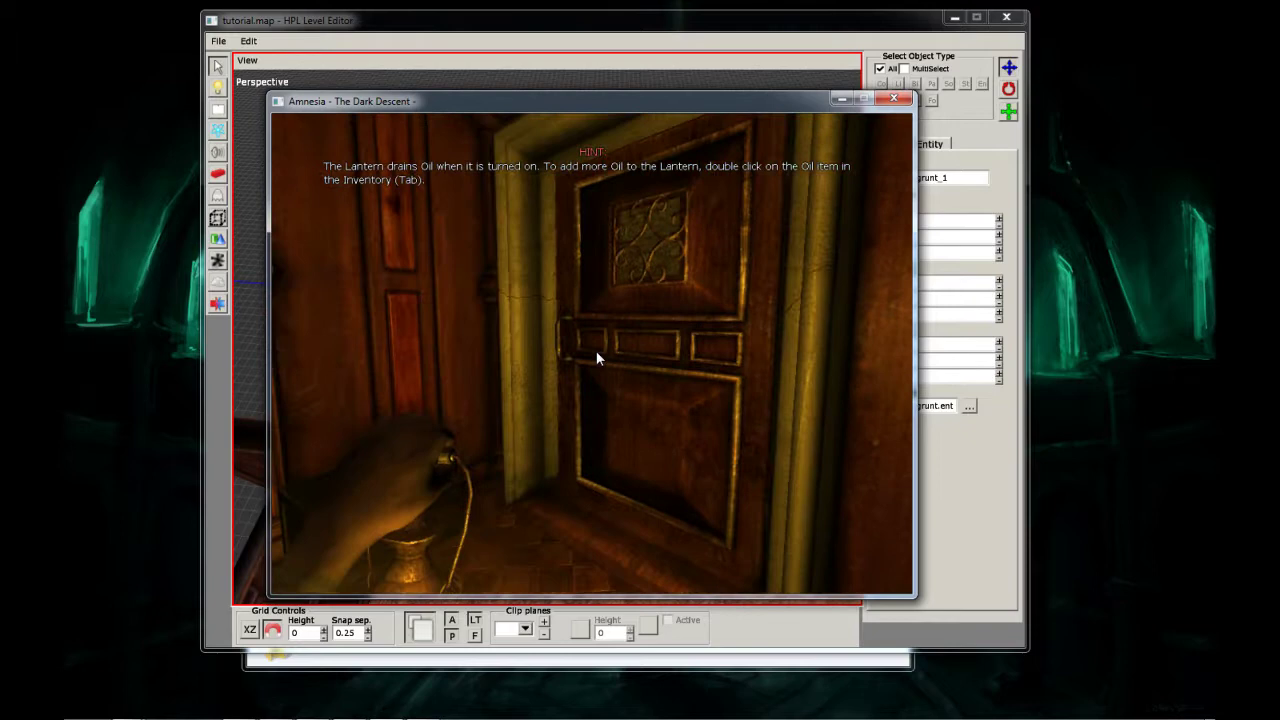
drag(597, 358, 601, 361)
key(w)
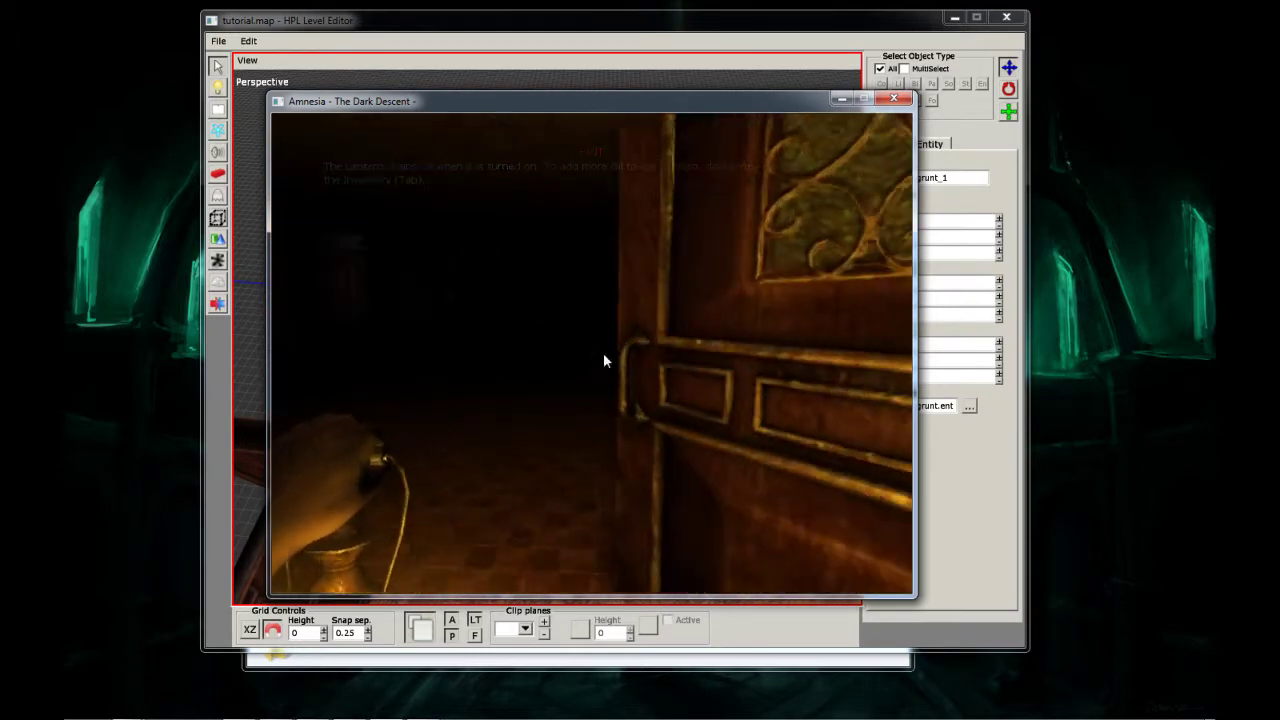
key(s)
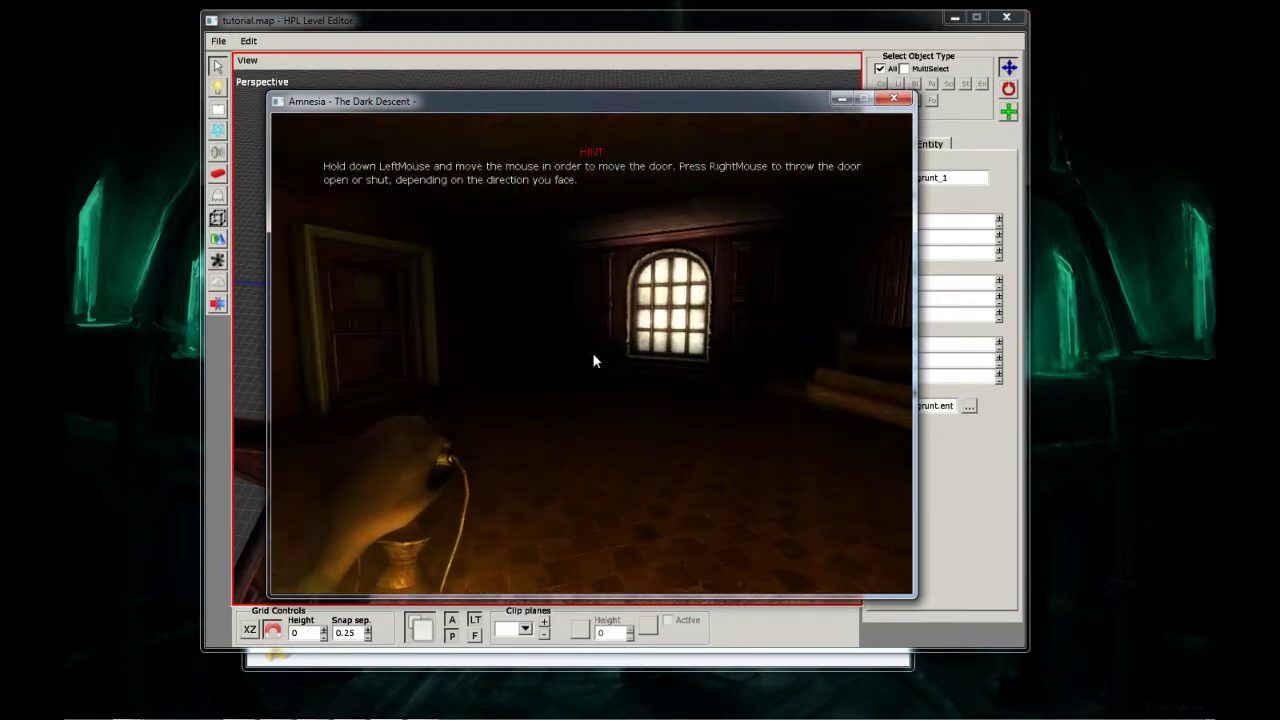
- Open the wardrobe in the main room and examine the broom placed inside it
key(w)
drag(592, 358, 589, 362)
key(w)
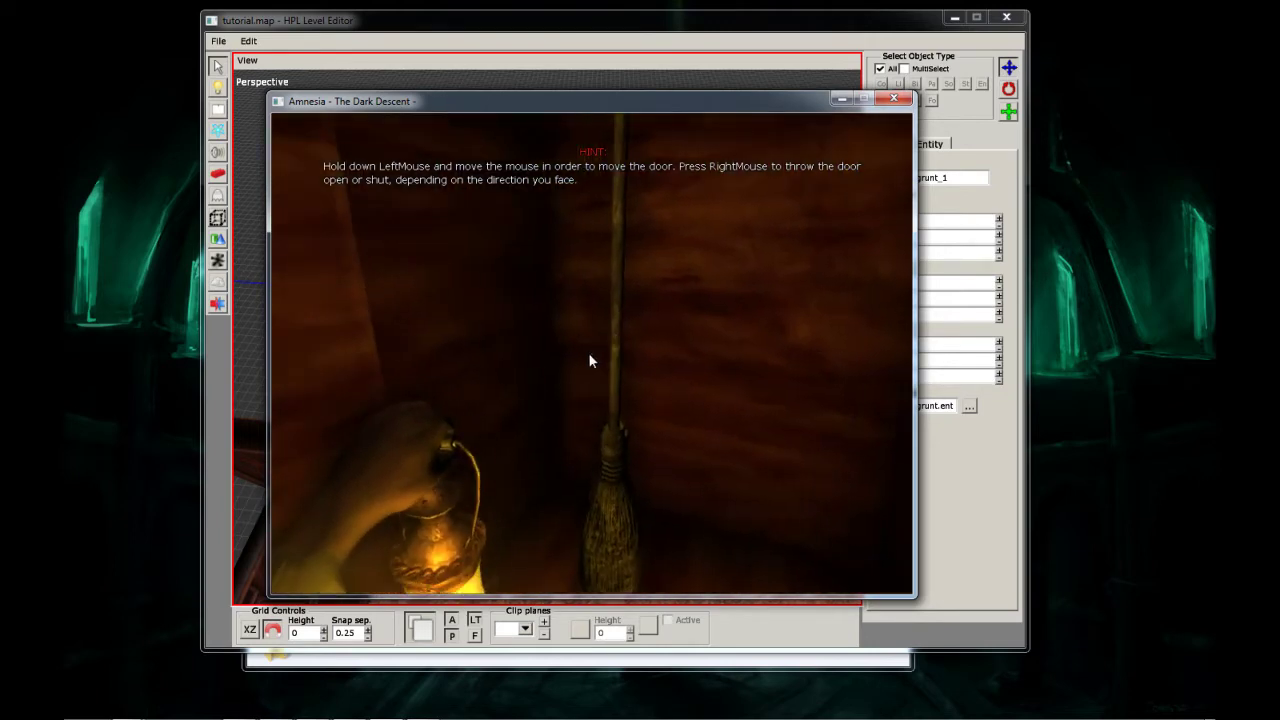
key(w)
key(s)
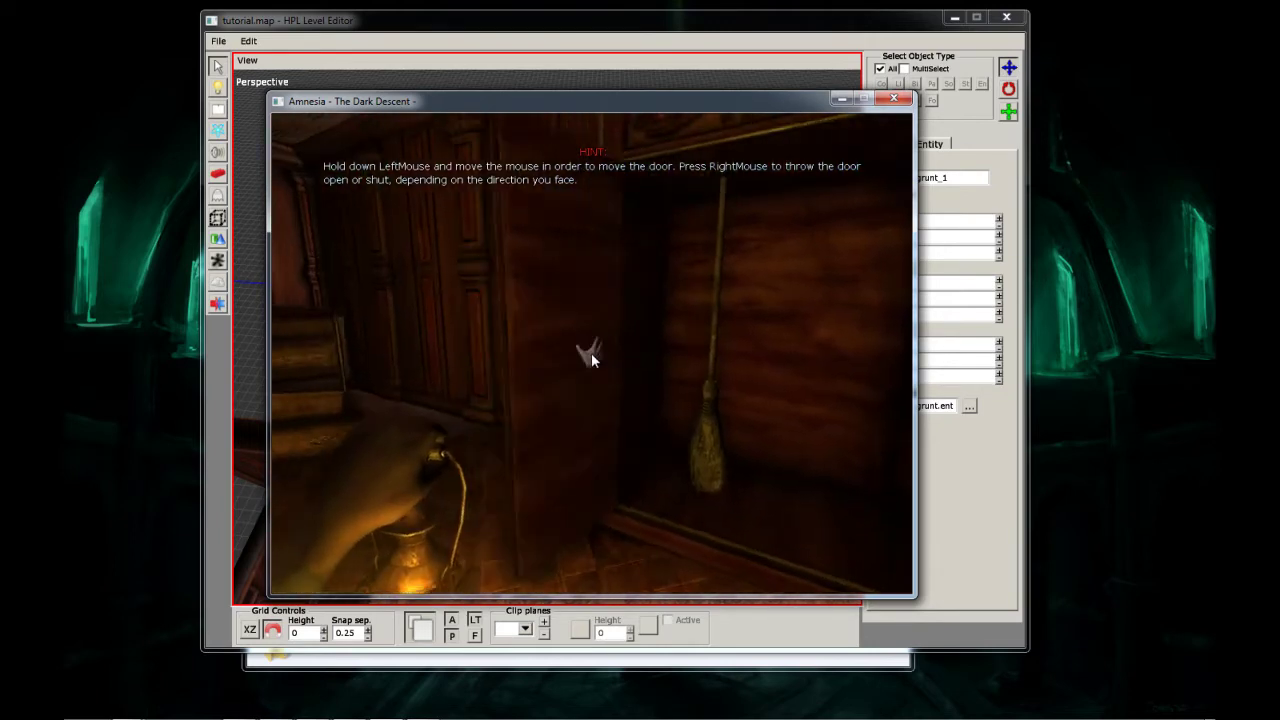
- Shift the loose drawers lying on the floor and inspect the barred window
key(w)
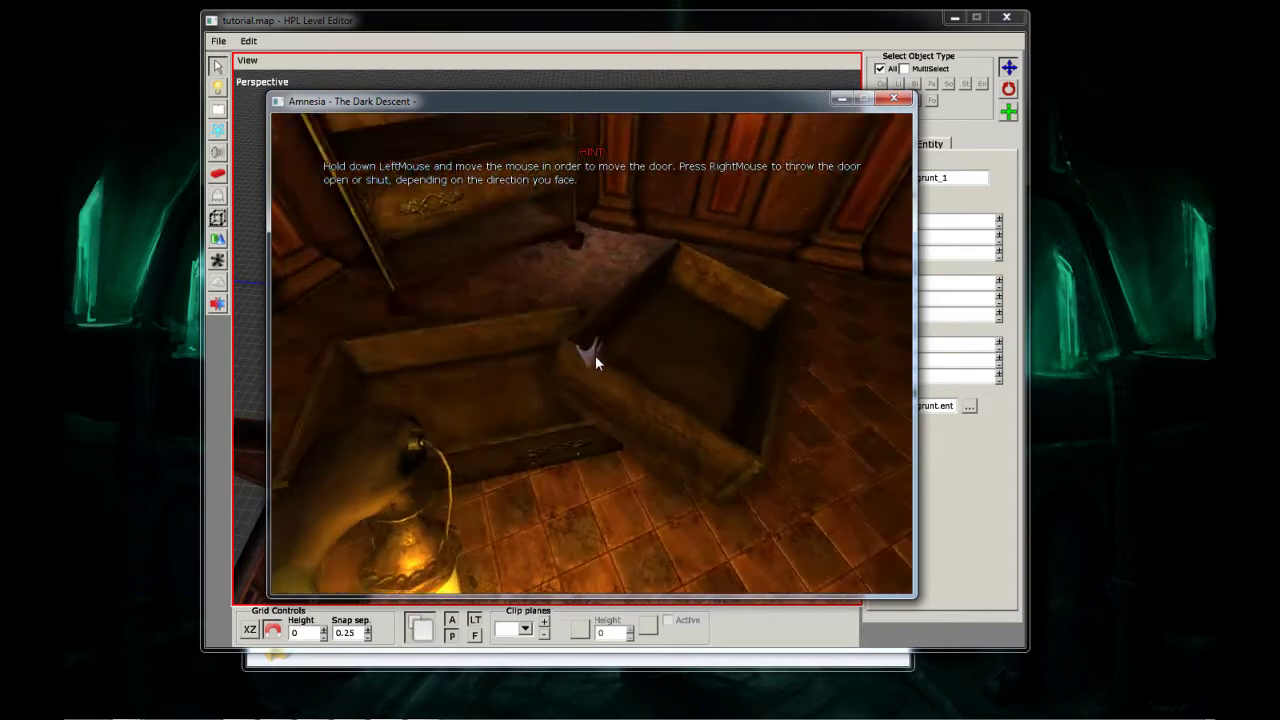
drag(595, 361, 537, 357)
key(w)
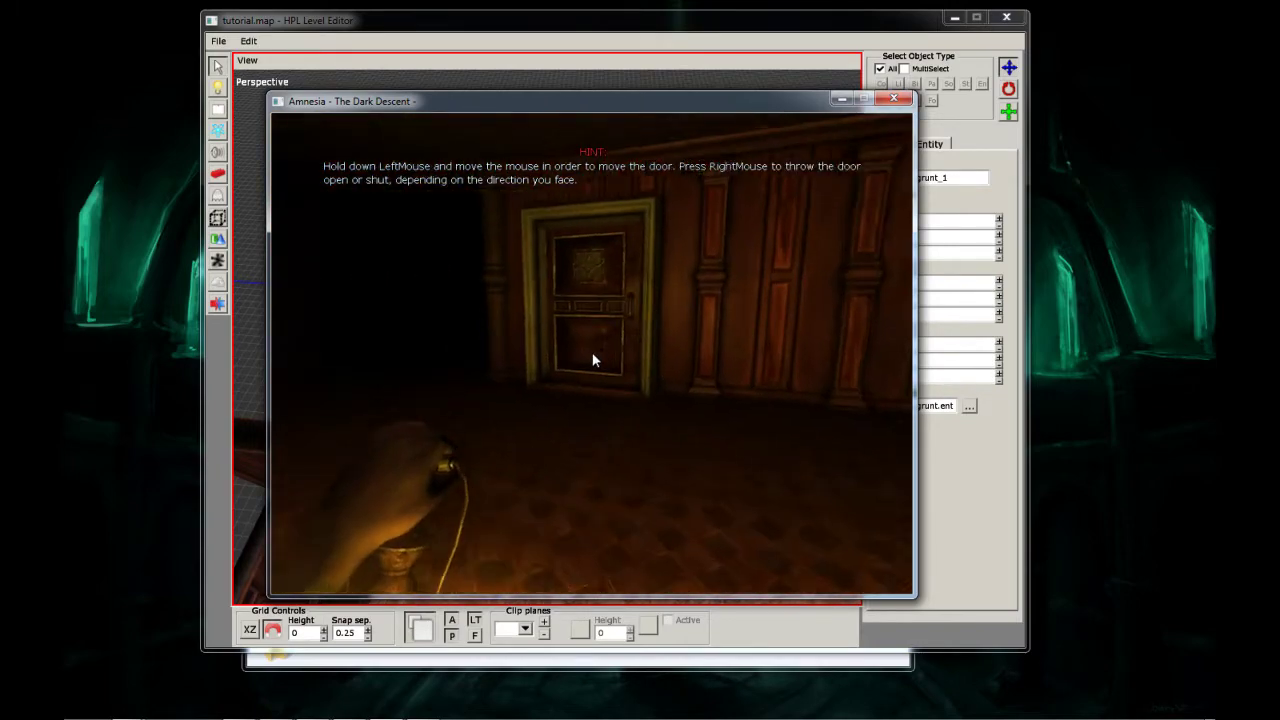
key(w)
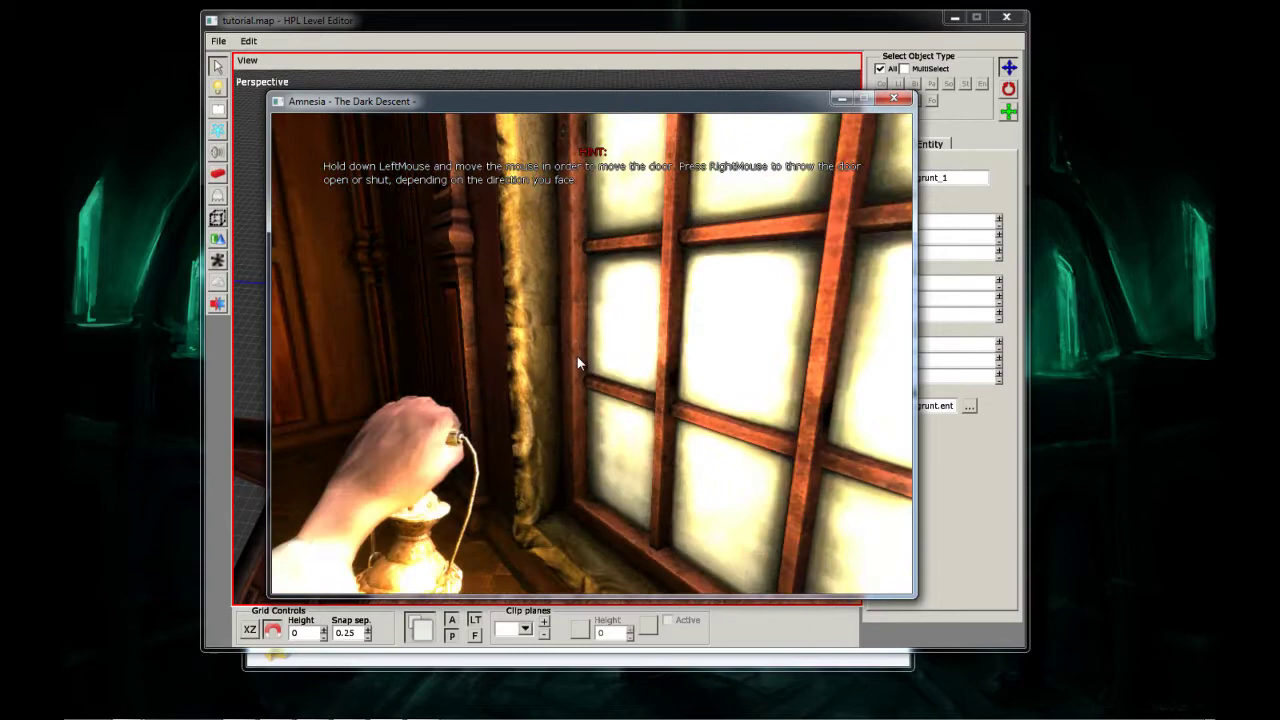
key(a)
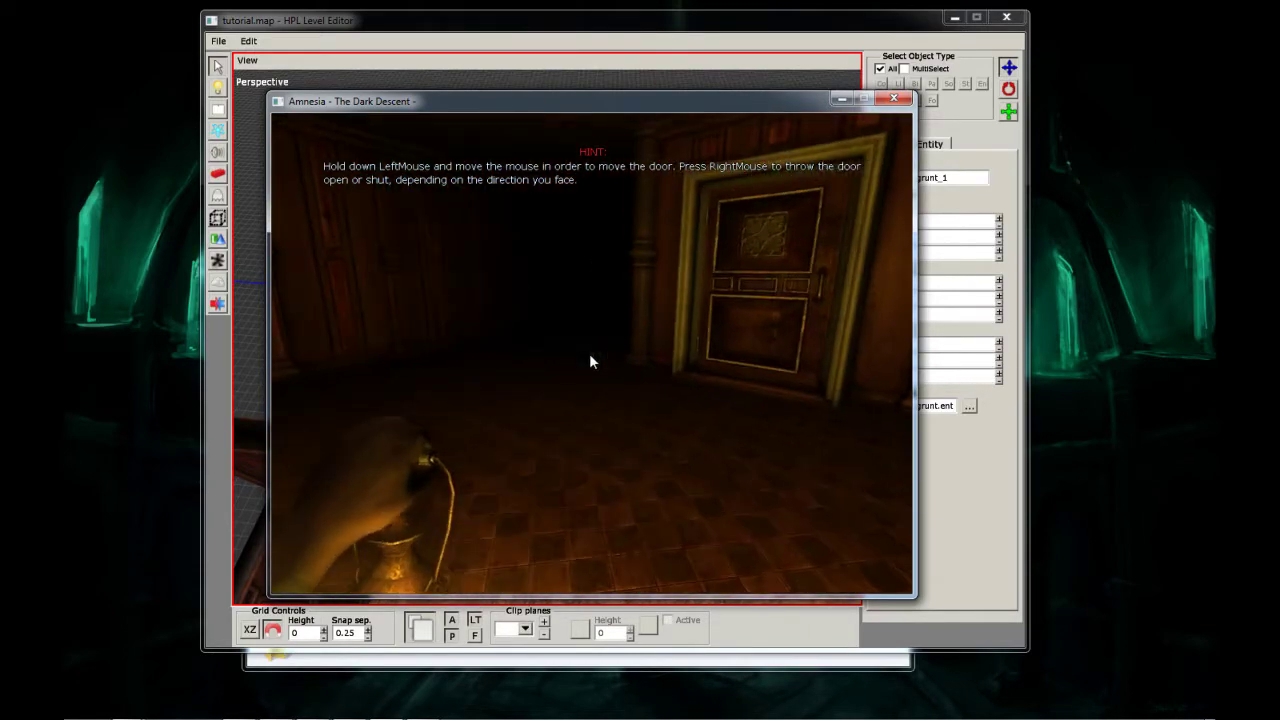
- Walk to the closed door in the main room and open it to the room with the green sofa
key(w)
key(w)
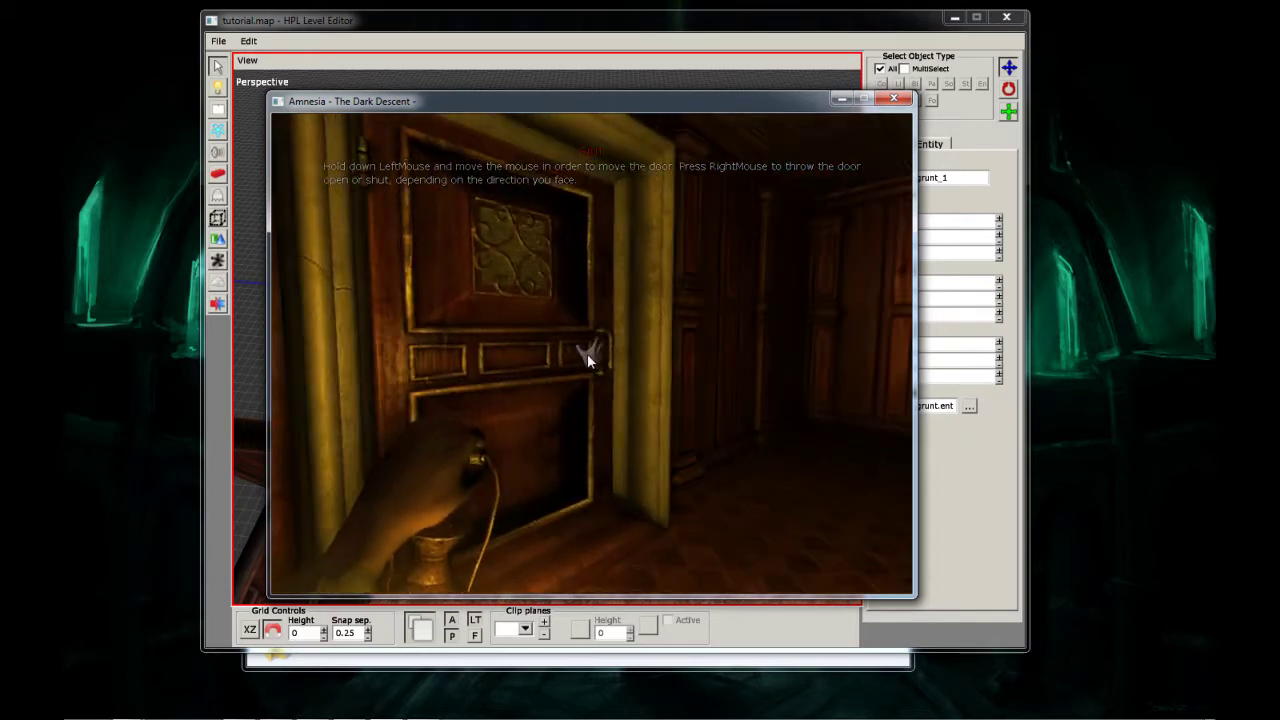
drag(592, 361, 593, 361)
key(w)
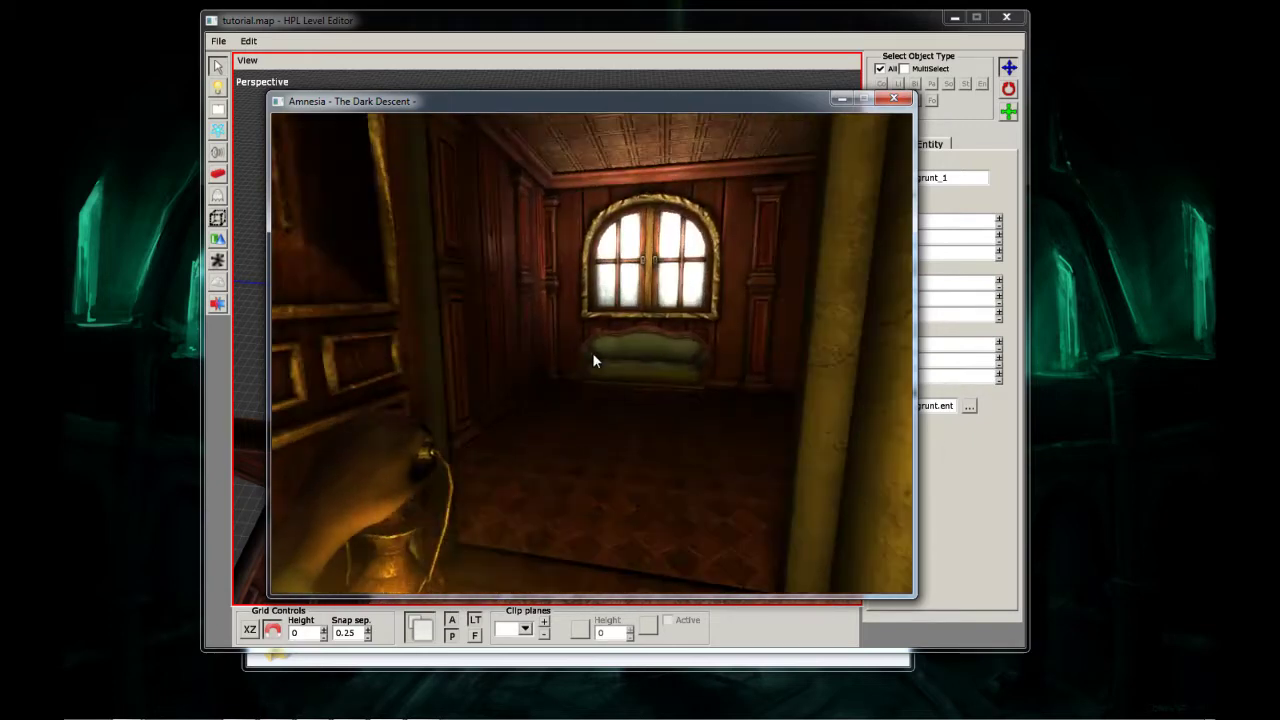
- Light the candelabra between the two tall shelves, switching the lantern off and on to check the room's lighting
key(w)
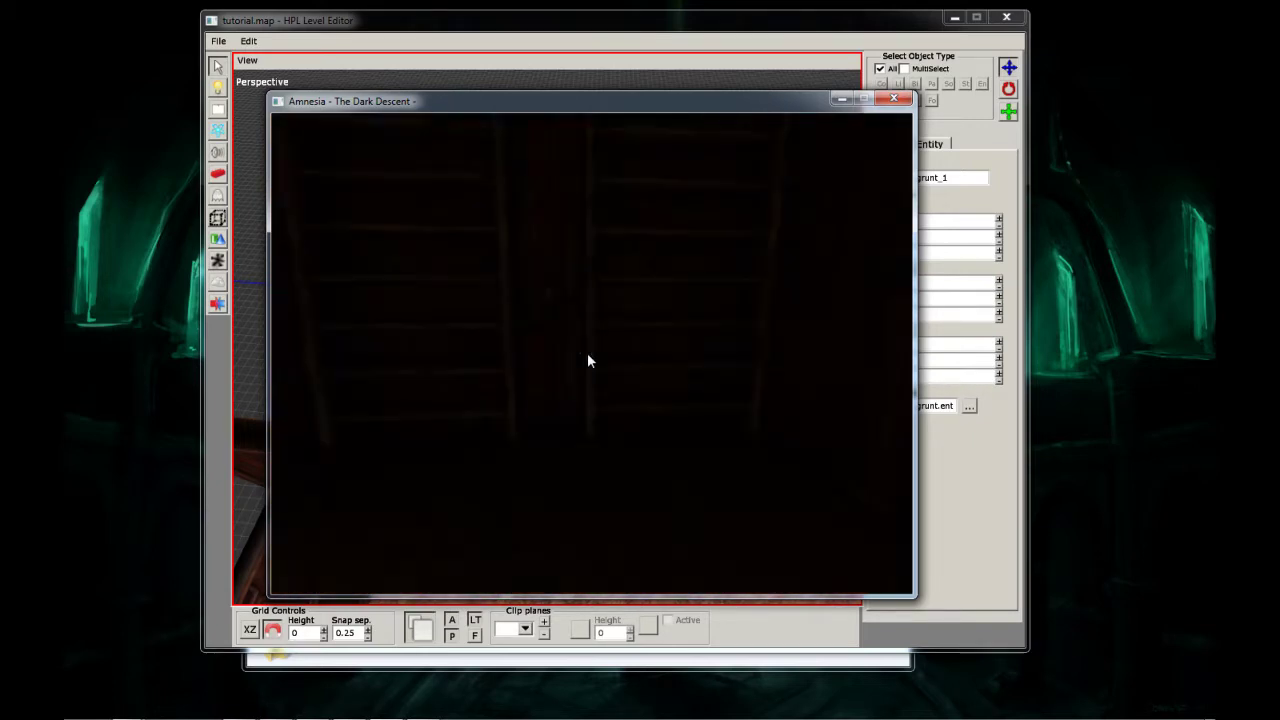
key(f)
click(593, 361)
key(f)
key(s)
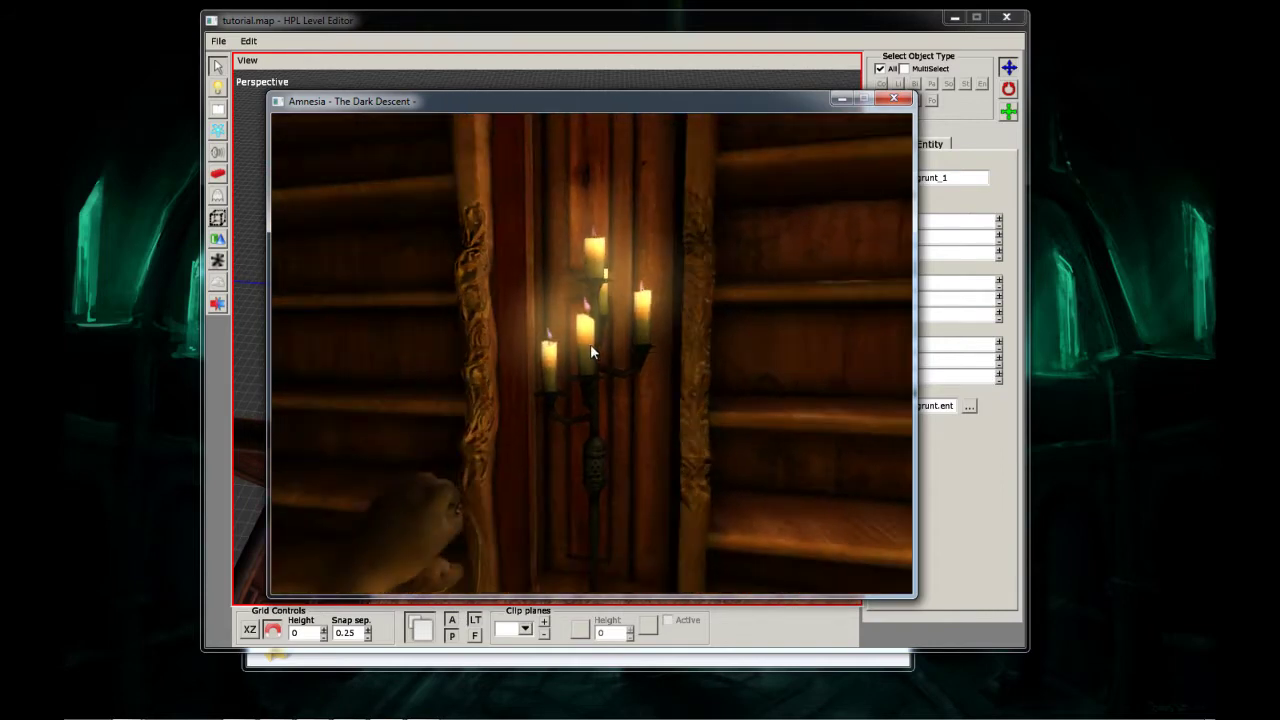
key(f)
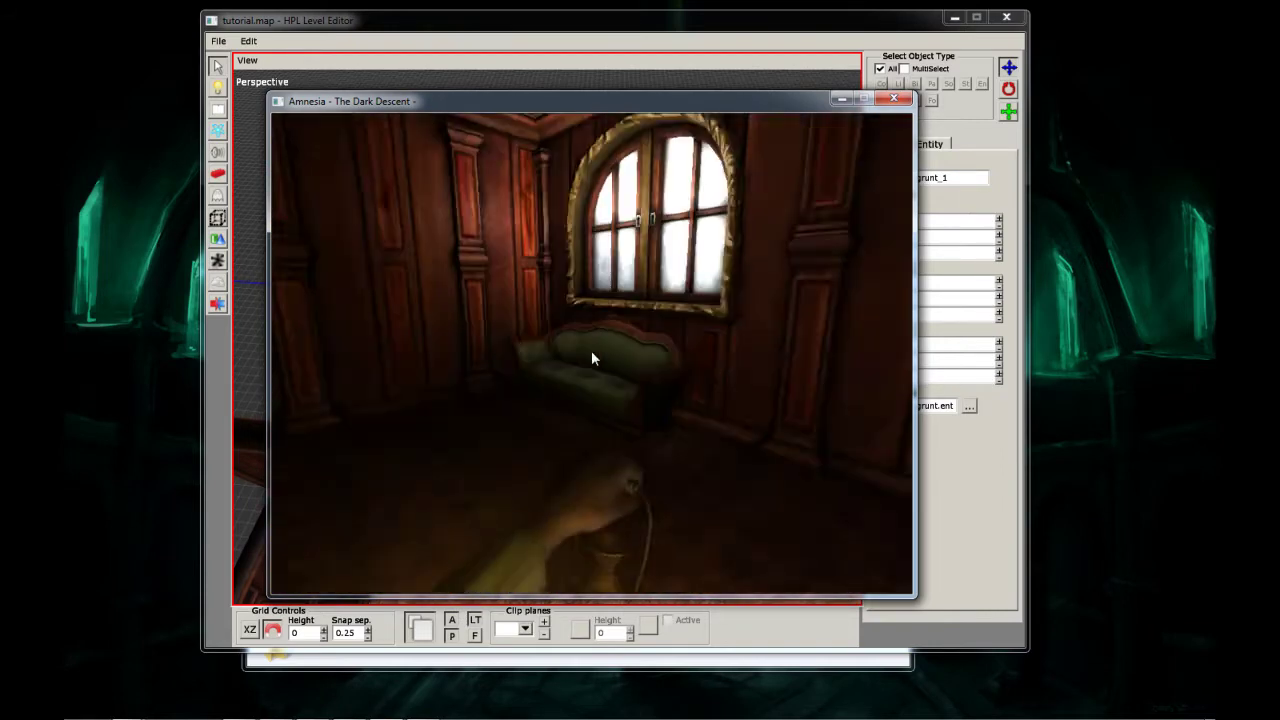
- Examine the window above the sofa, and the ceiling and barred window of the main room
key(w)
key(w)
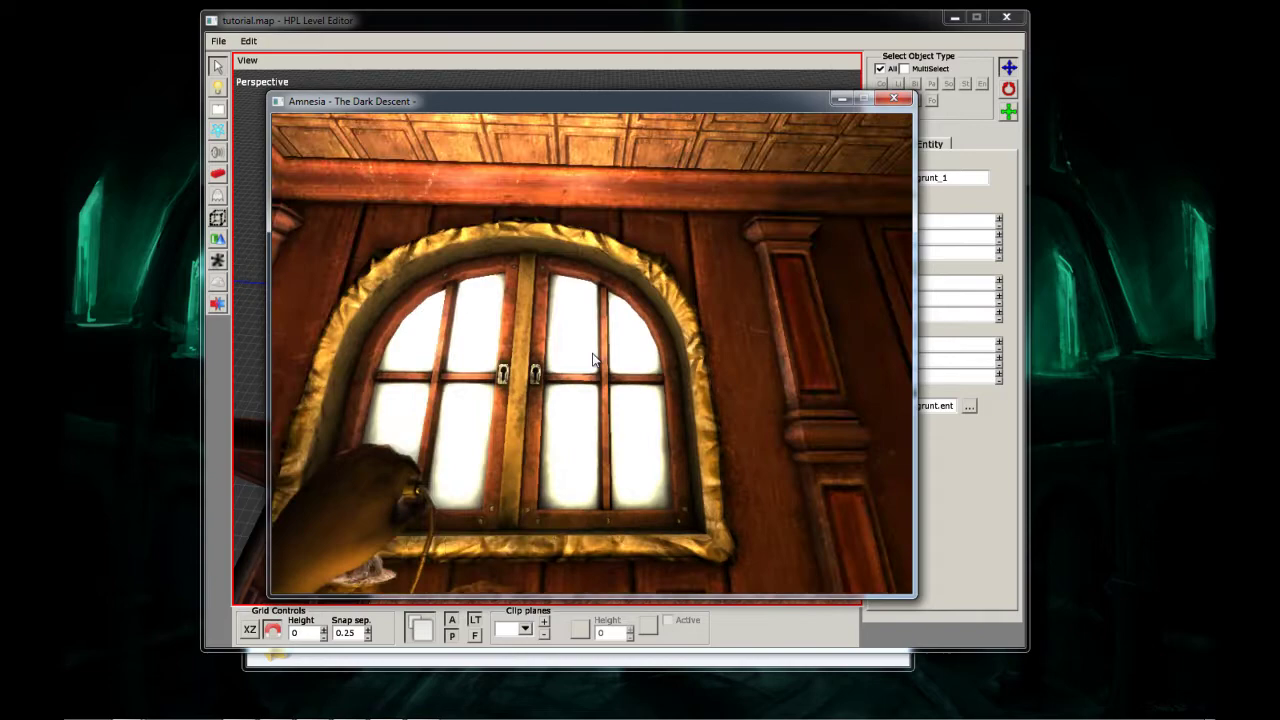
key(s)
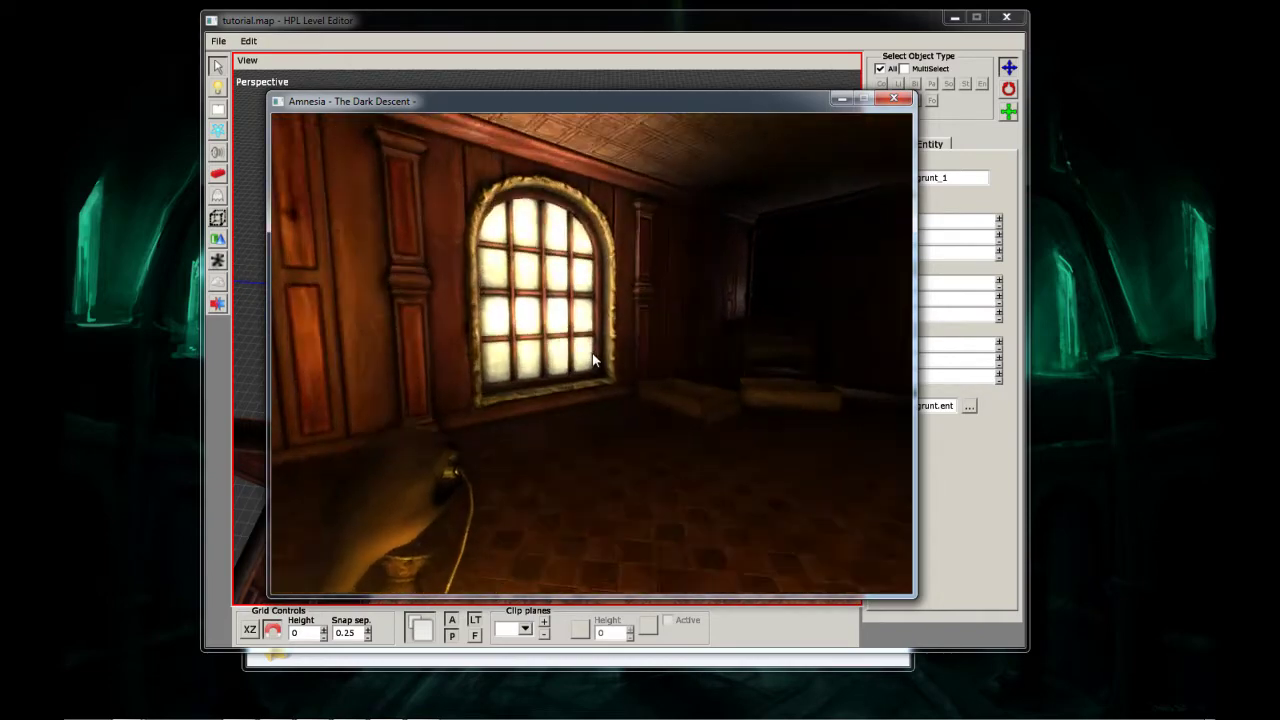
key(w)
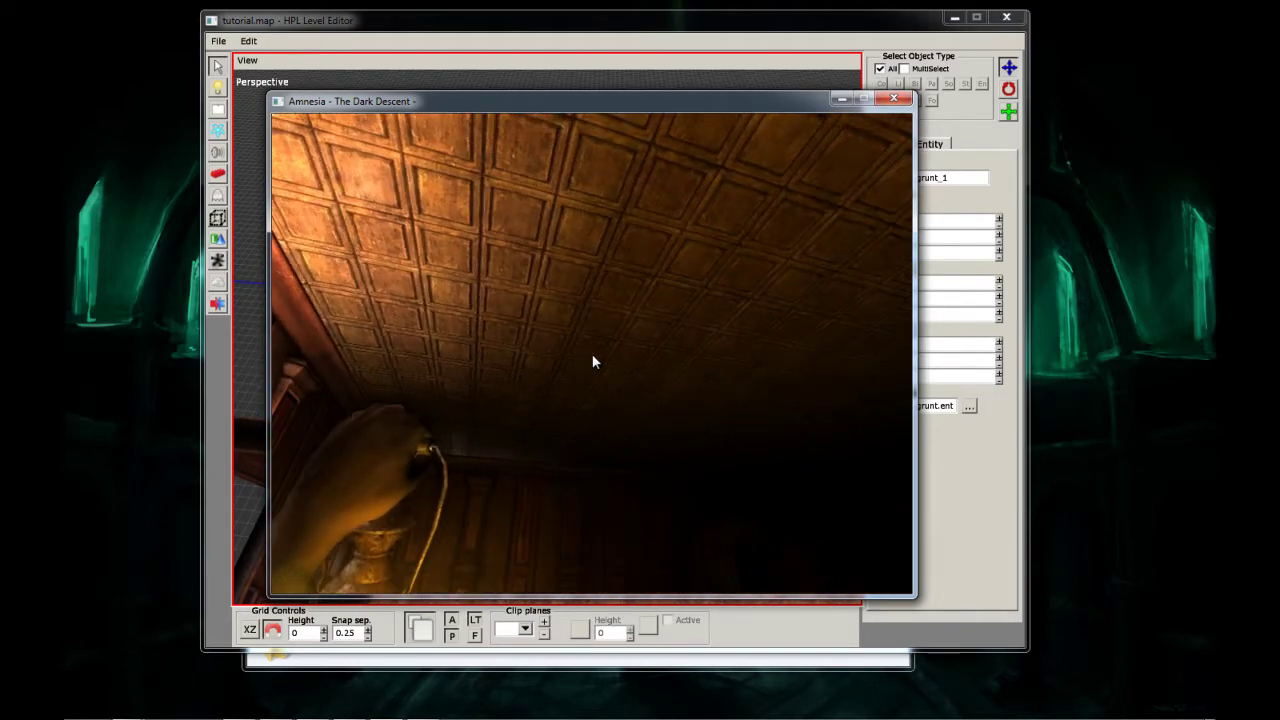
key(w)
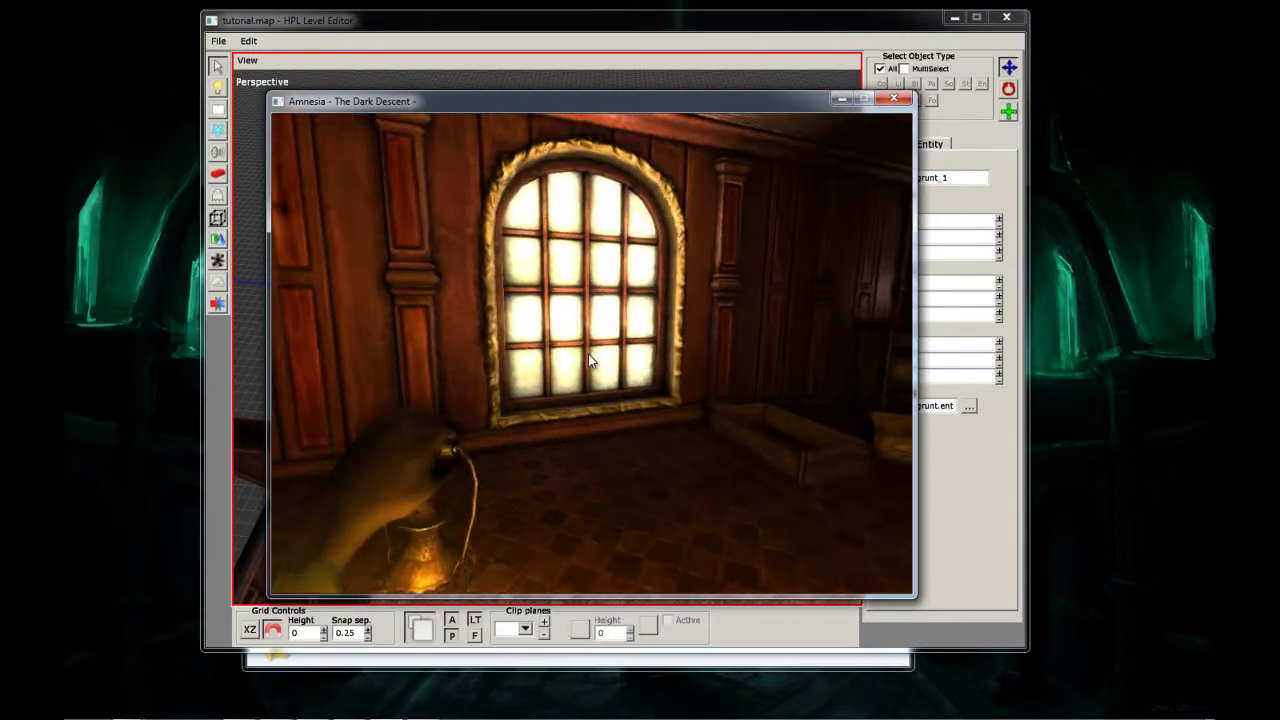
- Check the barred window, the sofa room and the open door once more, and save and exit the running game
key(w)
key(w)
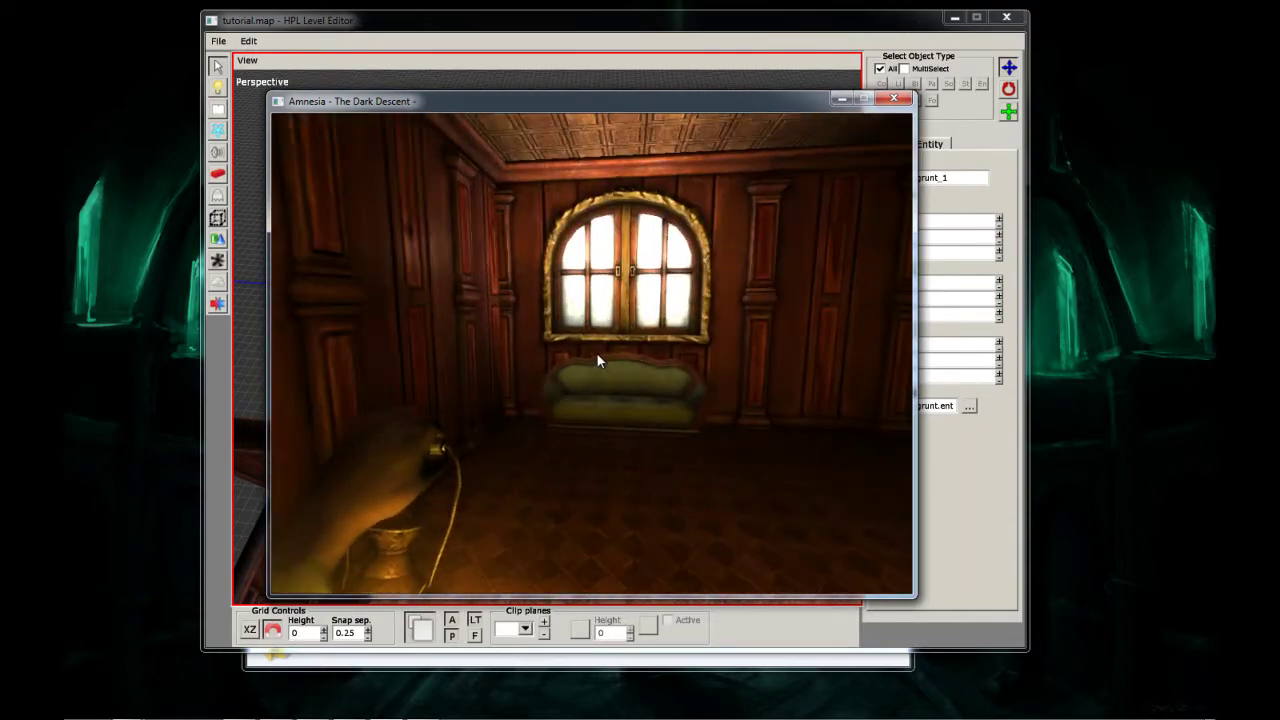
key(w)
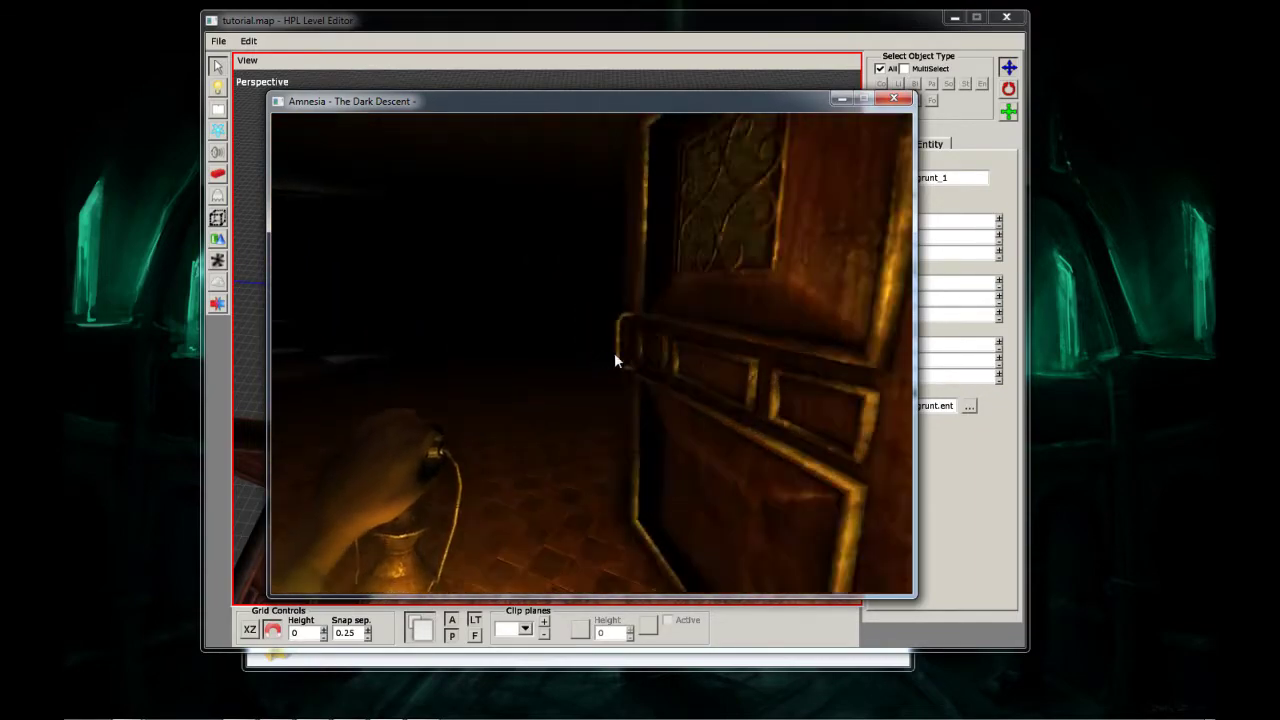
key(Escape)
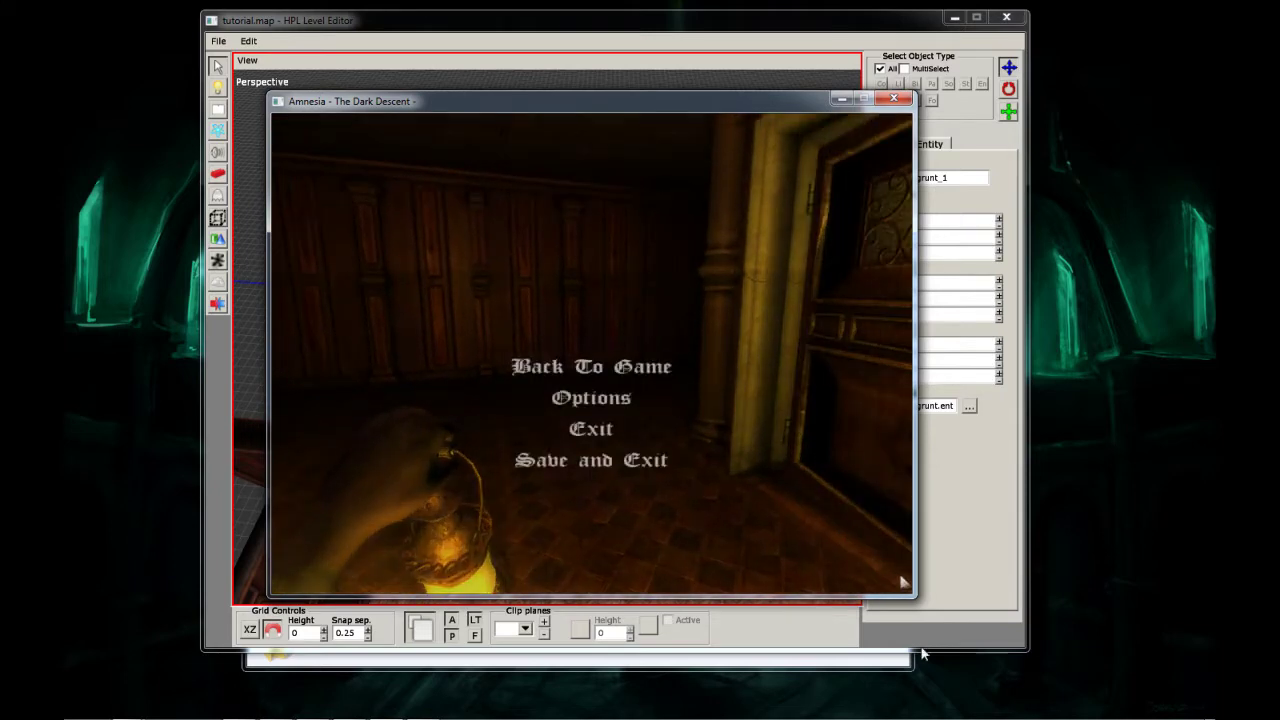
click(623, 465)
click(547, 384)
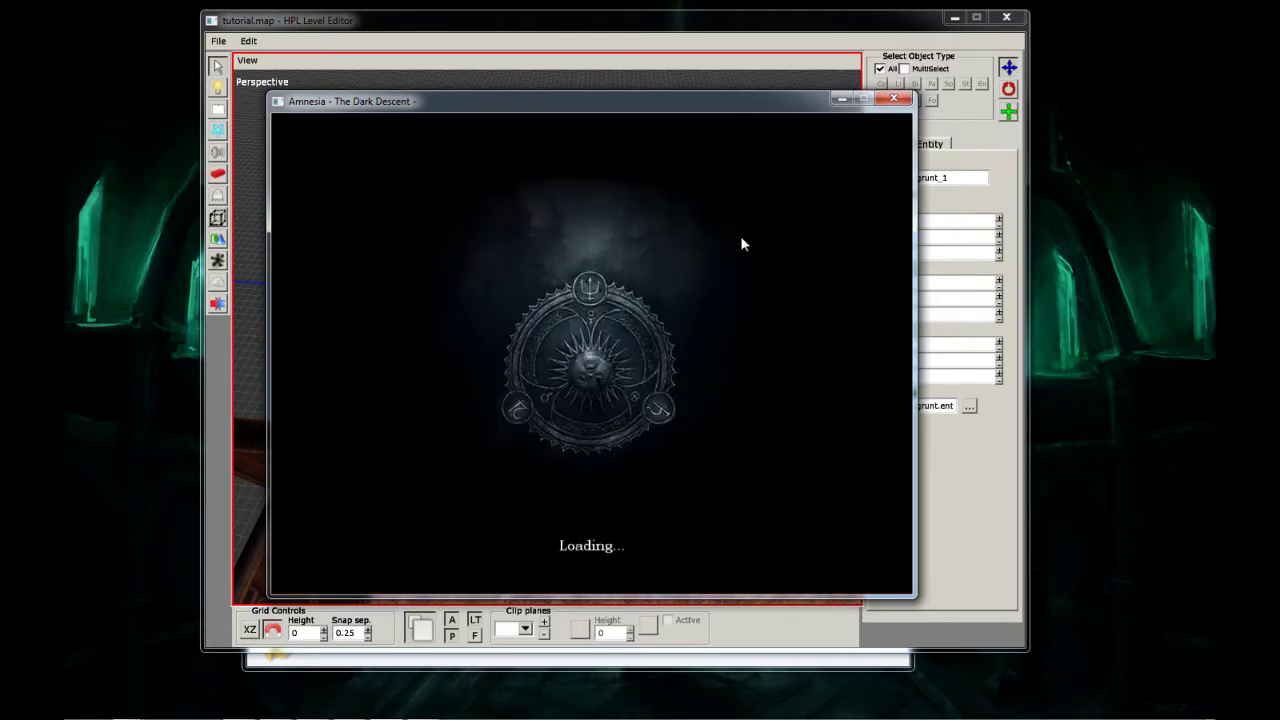
- Move the game window off the level editor and delete the servant_grunt_1 monster from the room with the green sofa
key(super)
click(636, 105)
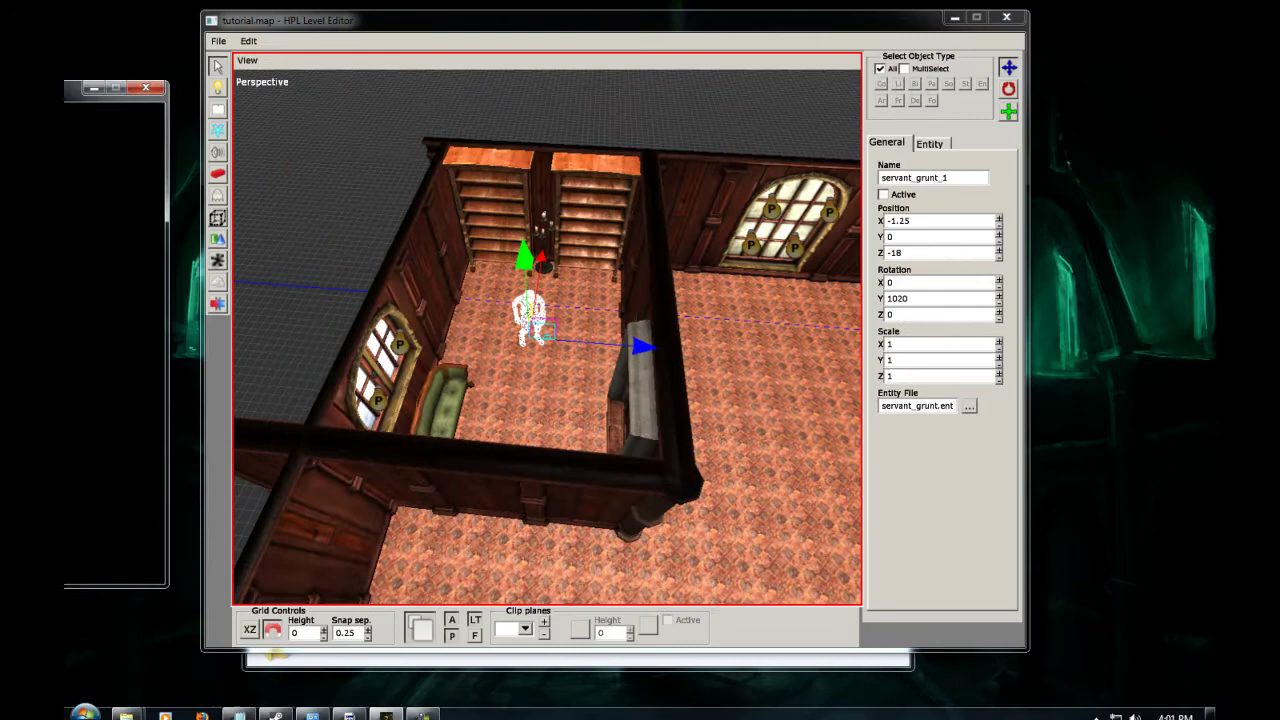
key(Delete)
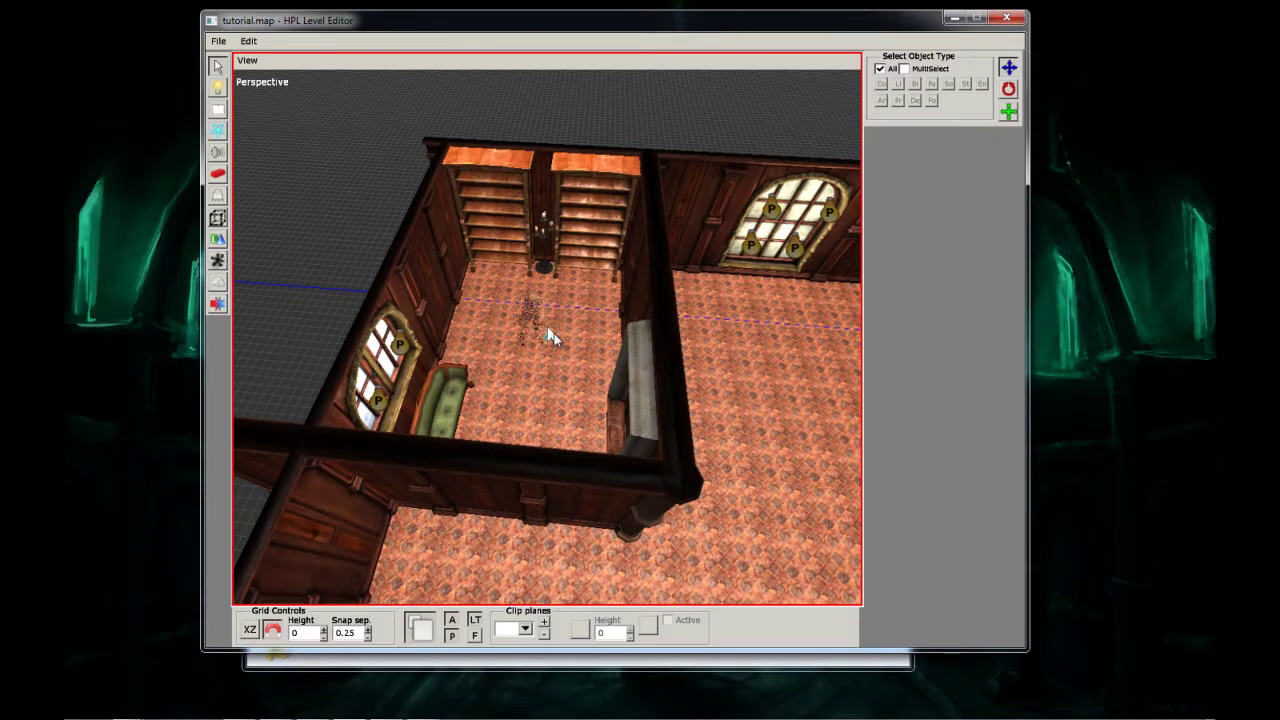
- Duplicate the barred window's upper point light PointLight_5 and pull the copy into the room to X -0.5
middle_drag(569, 382, 420, 366)
middle_drag(602, 300, 577, 398)
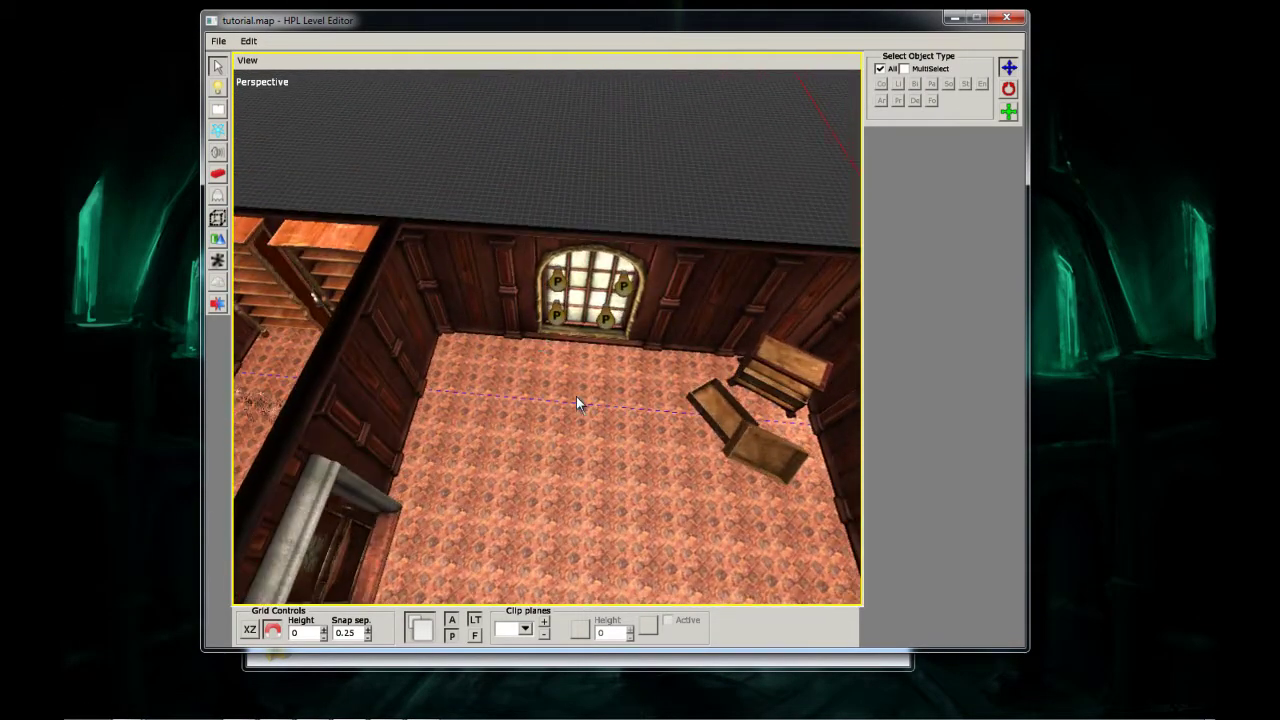
click(556, 282)
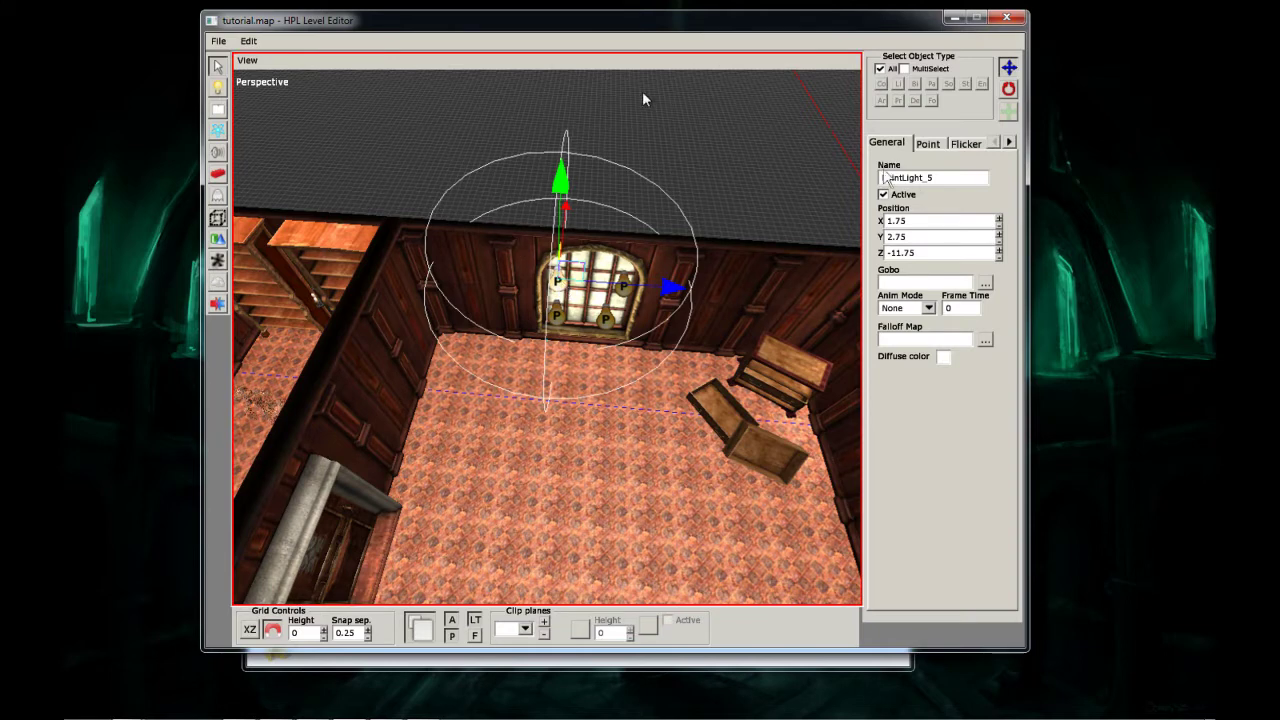
click(250, 43)
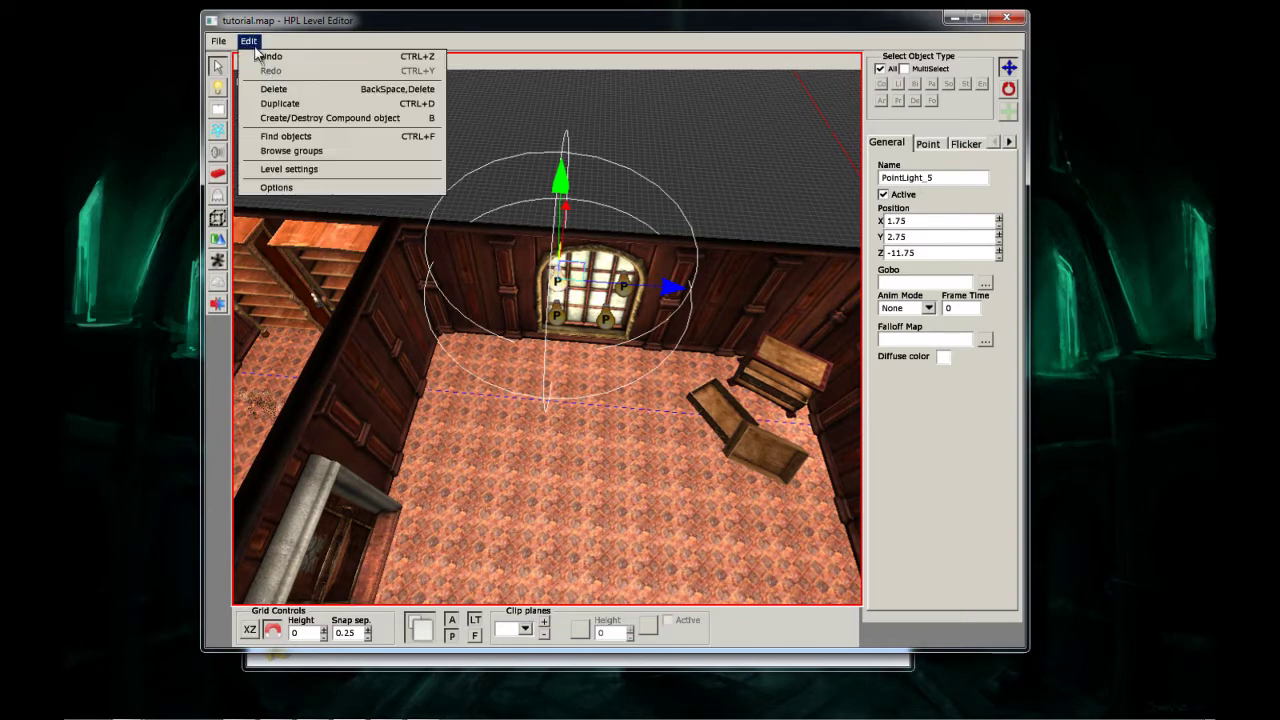
click(282, 104)
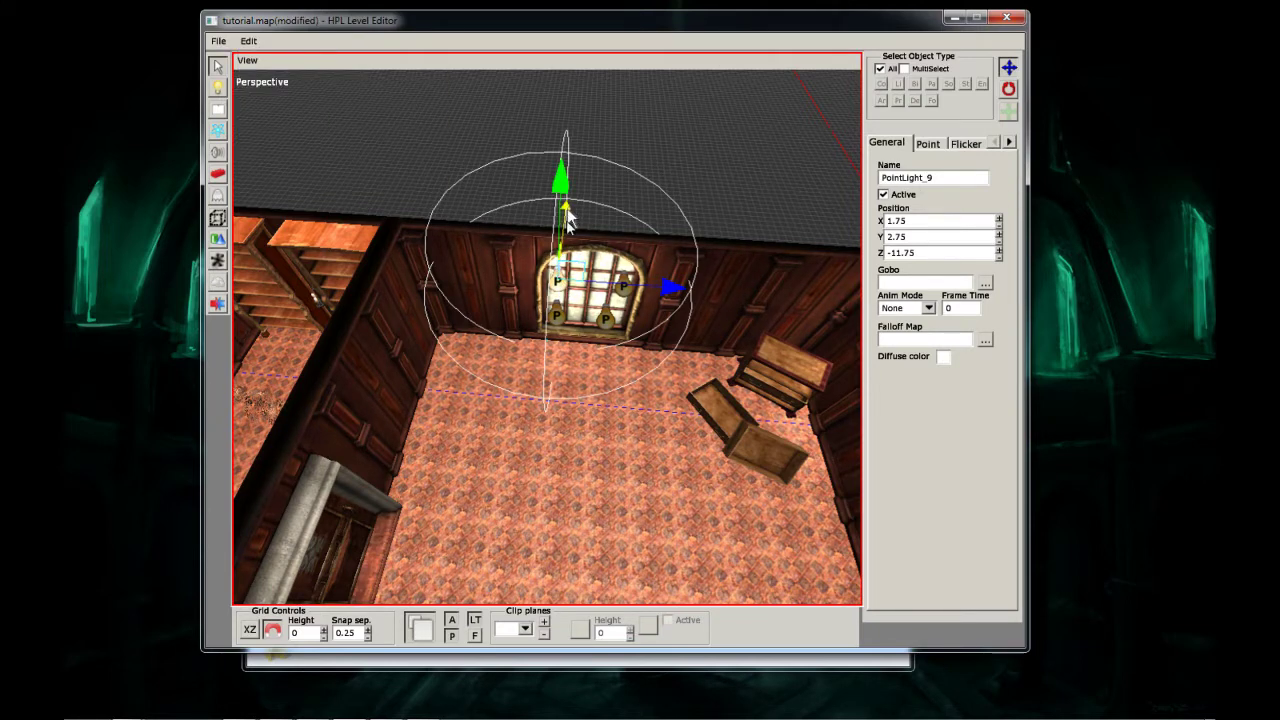
drag(567, 222, 565, 322)
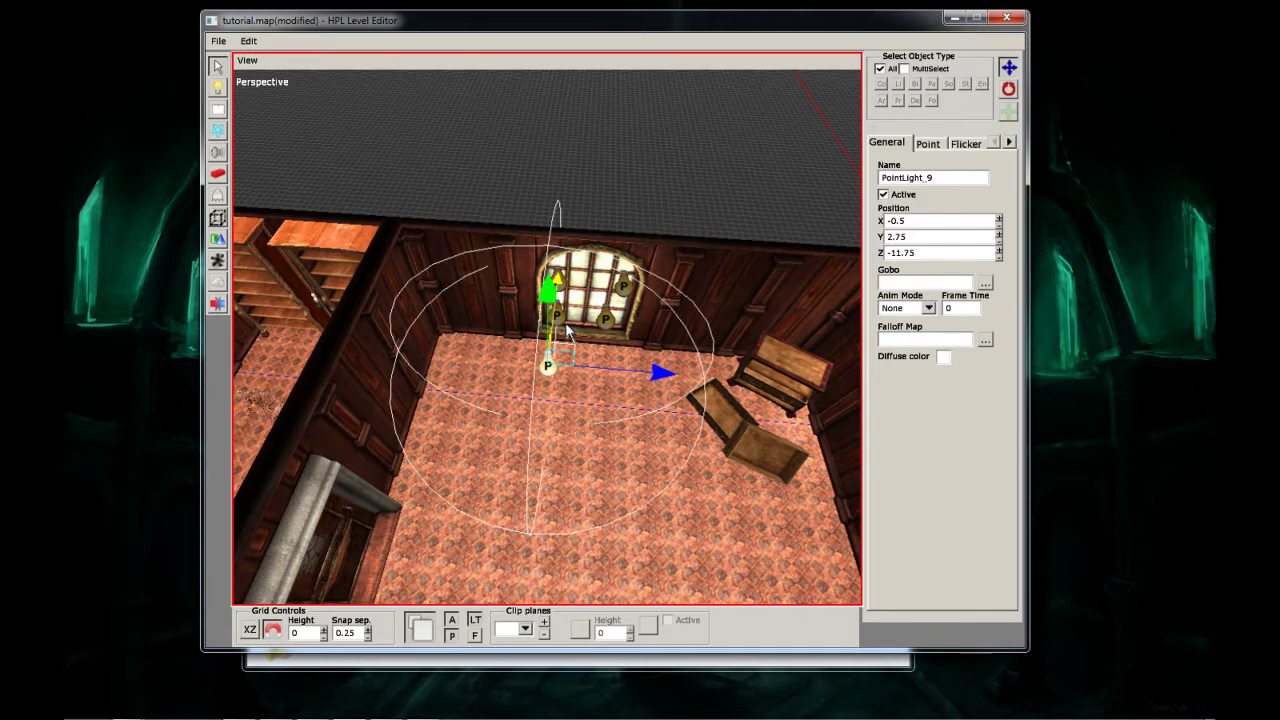
- Duplicate the barred window's other upper point light, PointLight_6, and pull the copy into the room to X -0.5
click(625, 288)
click(248, 41)
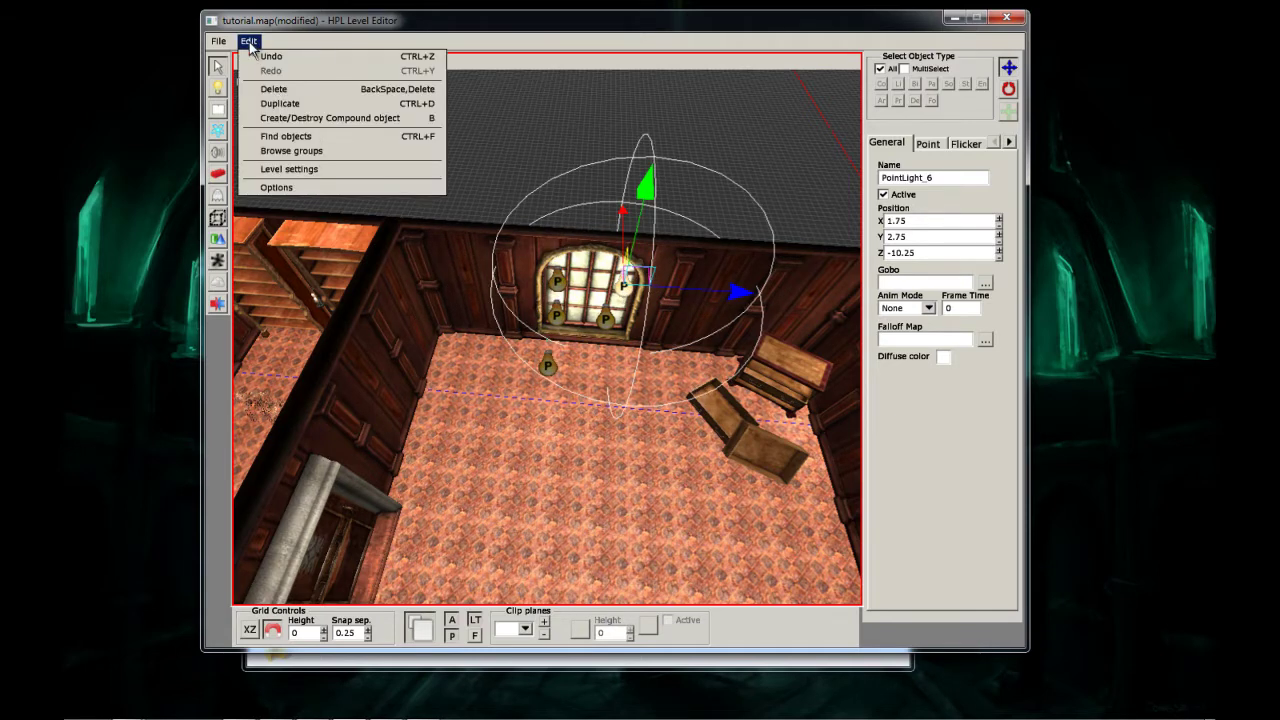
click(306, 104)
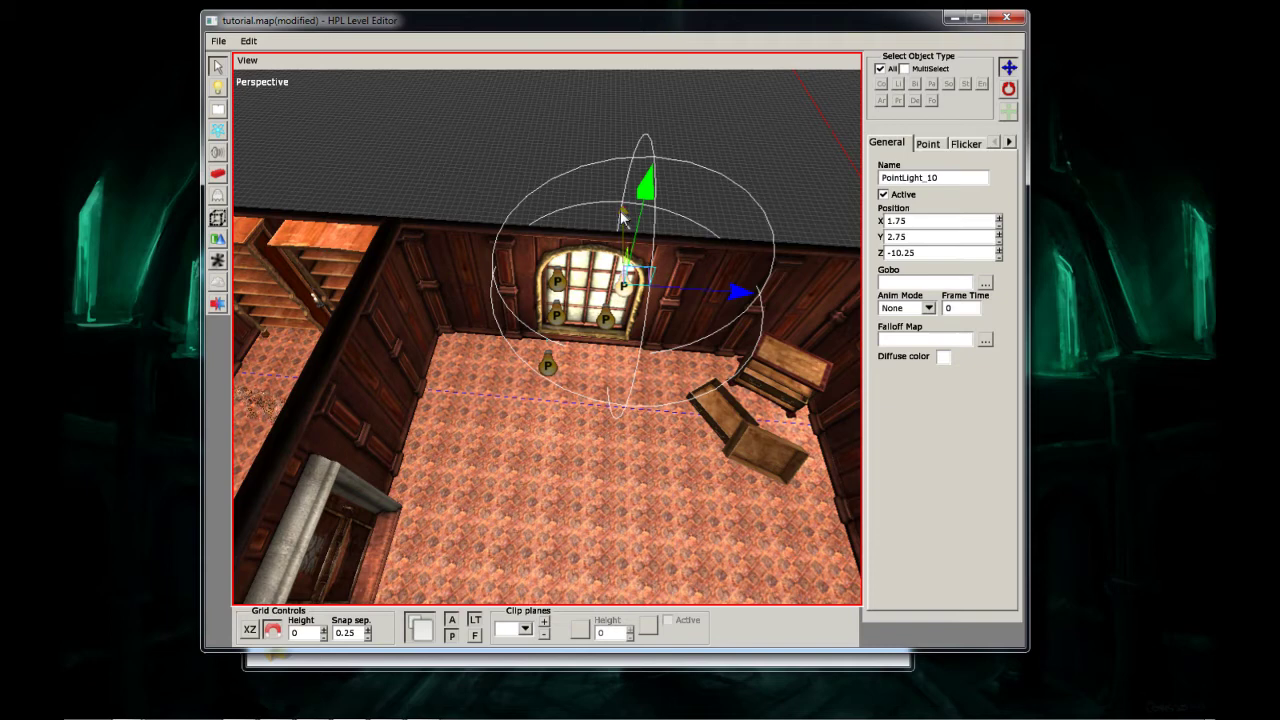
drag(621, 214, 633, 338)
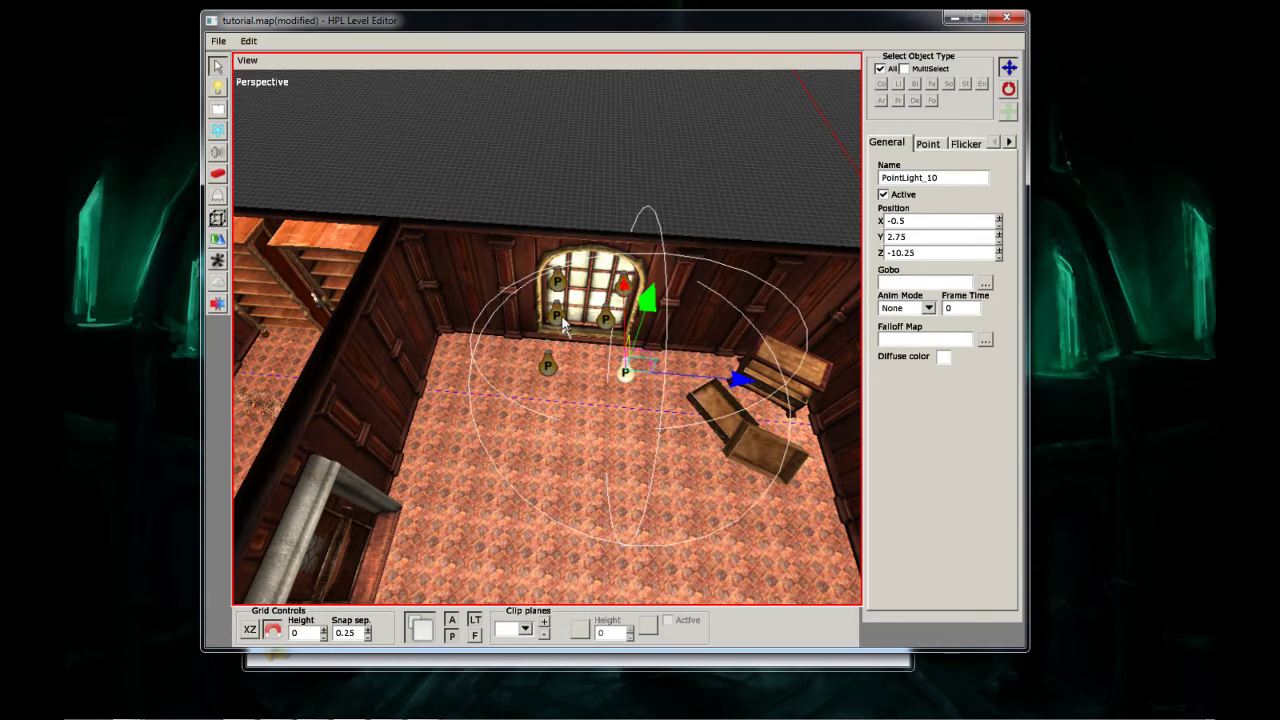
- Duplicate both lower point lights of the barred window and pull the copies away from the window into the room
click(255, 43)
click(287, 104)
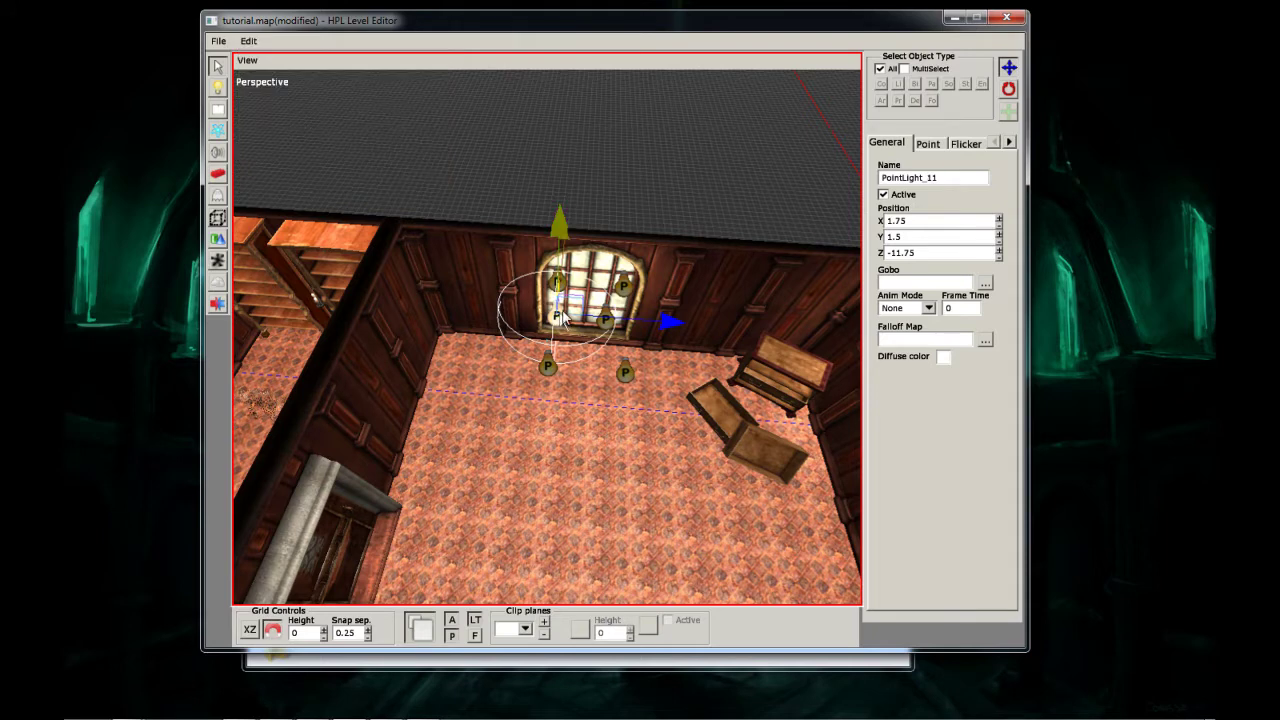
alt+drag(584, 279, 579, 262)
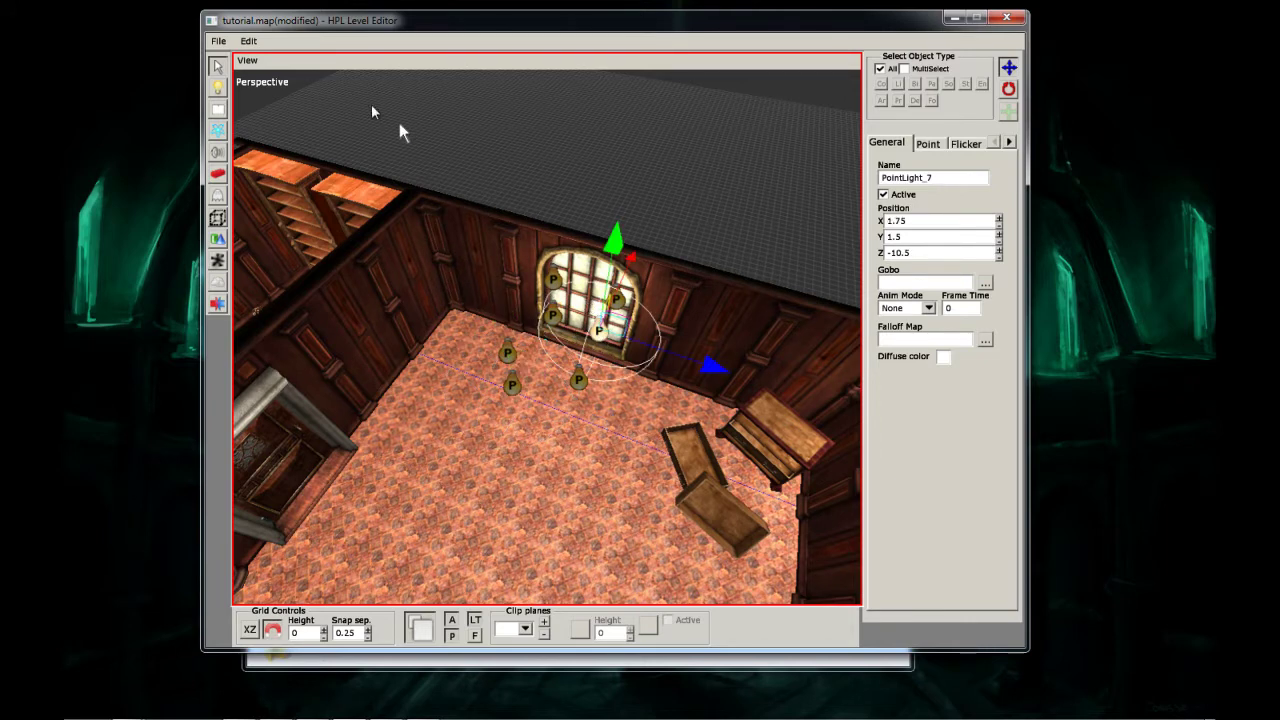
click(250, 42)
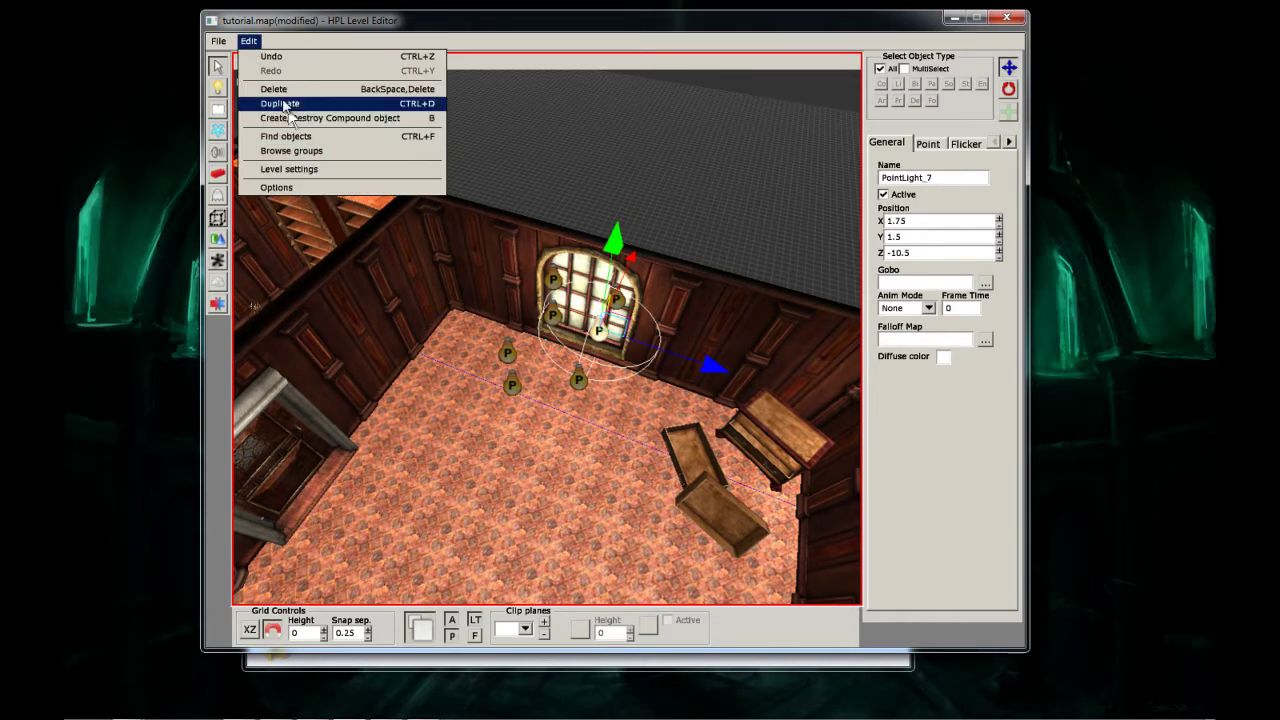
click(284, 104)
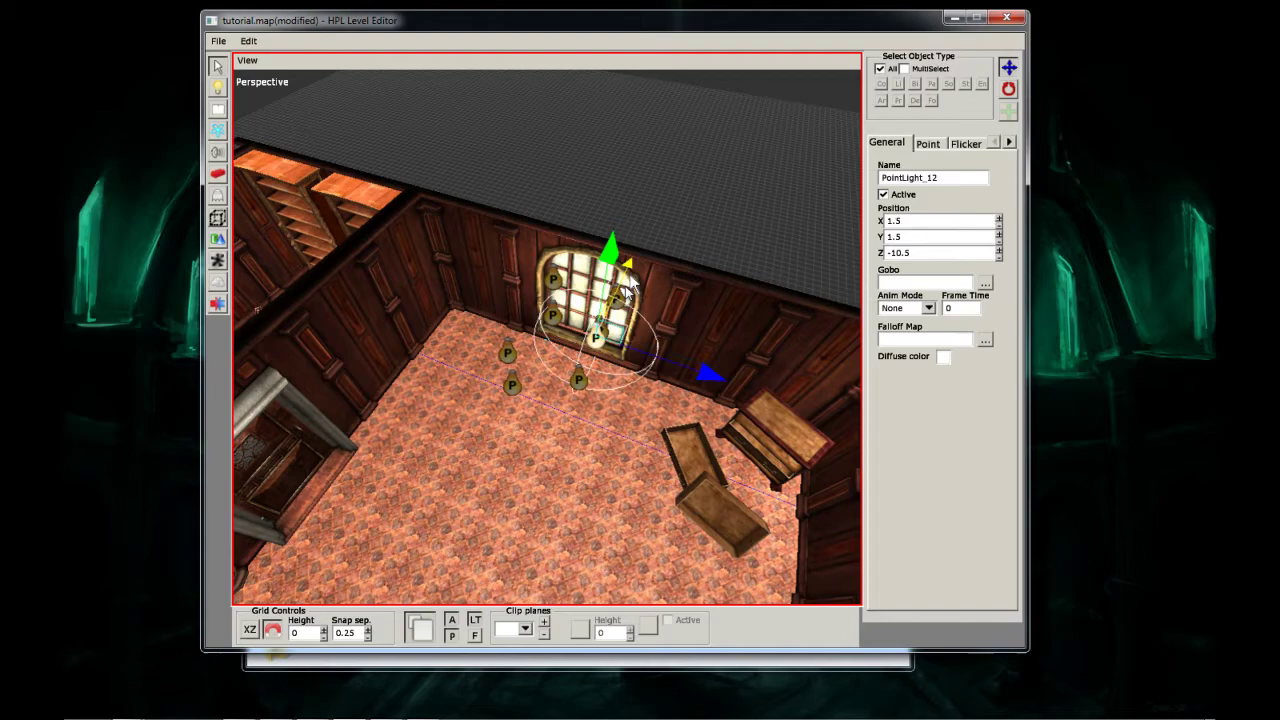
- Duplicate PointLight_3 at the window above the green sofa and move the copy away from the wall into the room
alt+drag(587, 433, 536, 362)
middle_drag(533, 370, 486, 338)
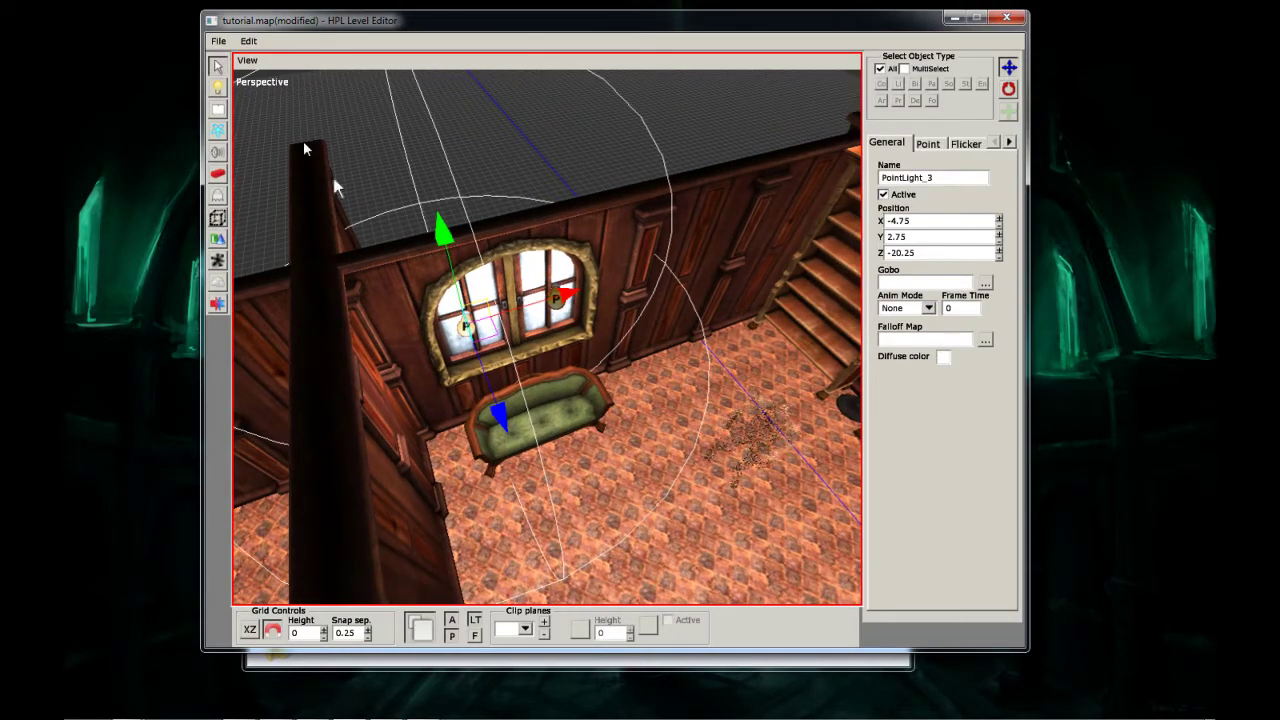
click(252, 44)
click(286, 106)
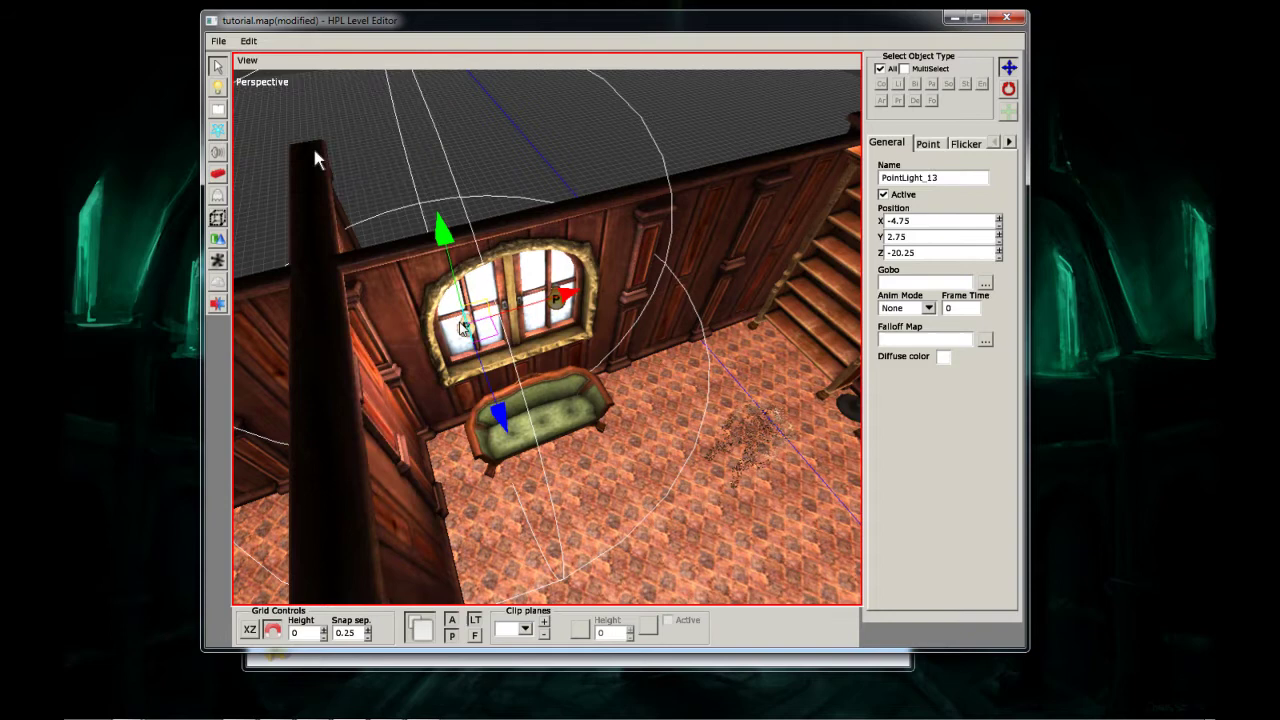
drag(509, 440, 547, 456)
- Duplicate PointLight_4 at the window above the sofa and move the copy into the room to Z -19.25
click(560, 299)
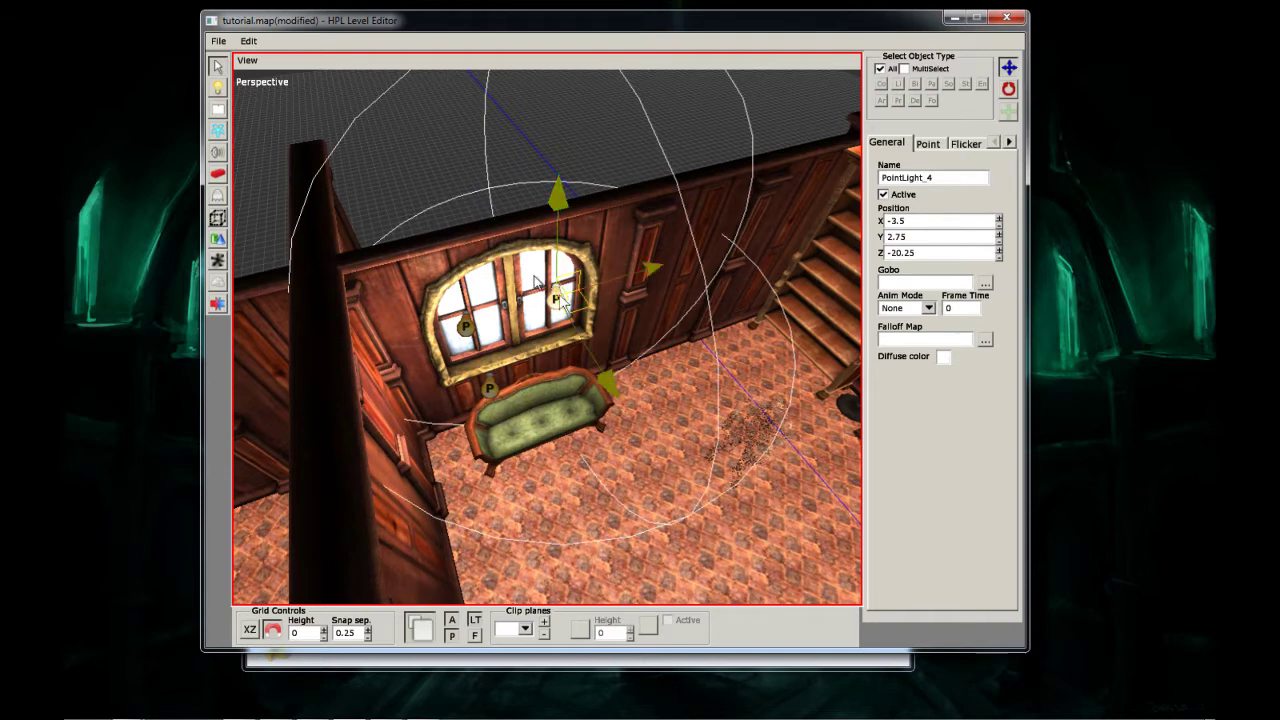
click(250, 40)
click(280, 103)
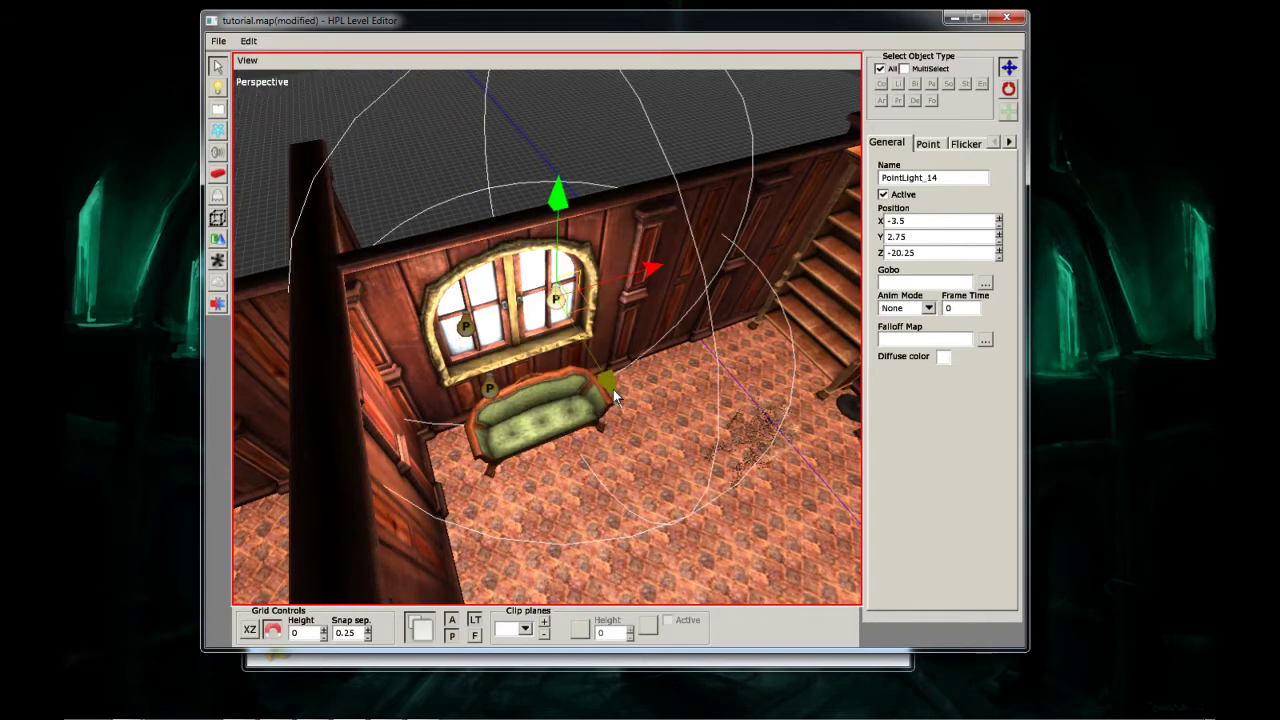
drag(613, 389, 666, 461)
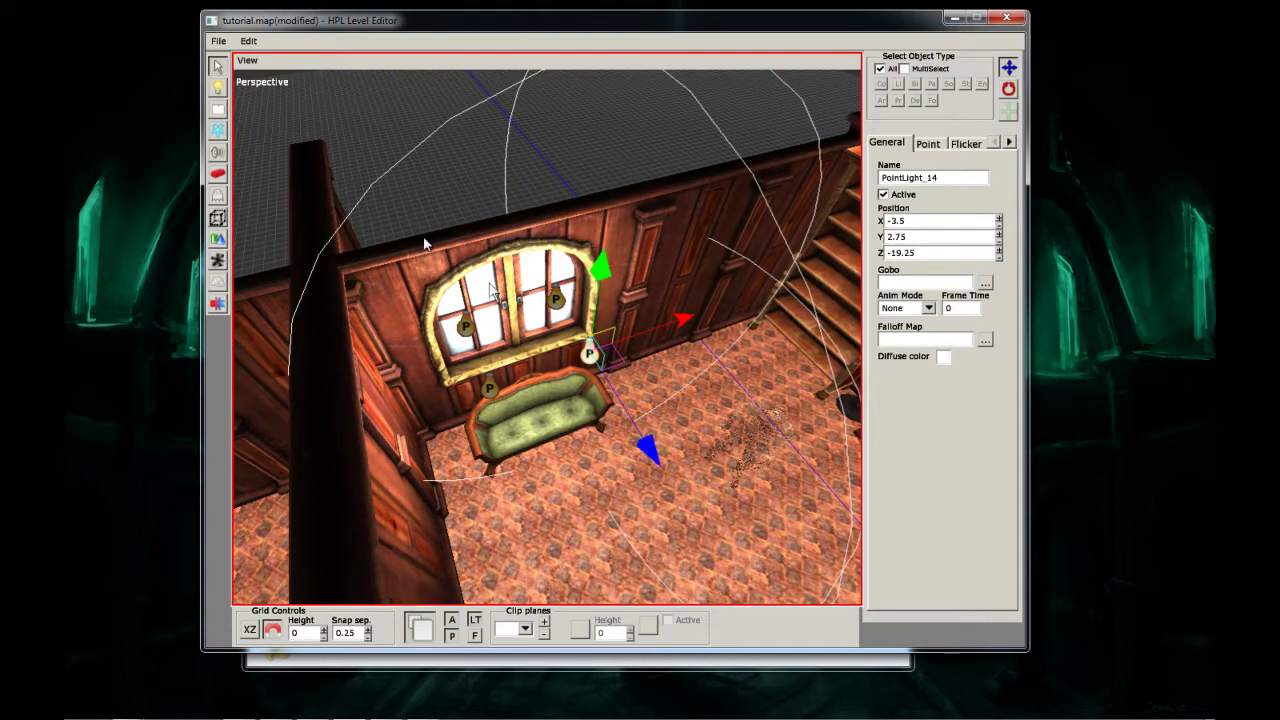
- Increase the radius of the copied point lights in front of the sofa window
click(929, 143)
click(913, 240)
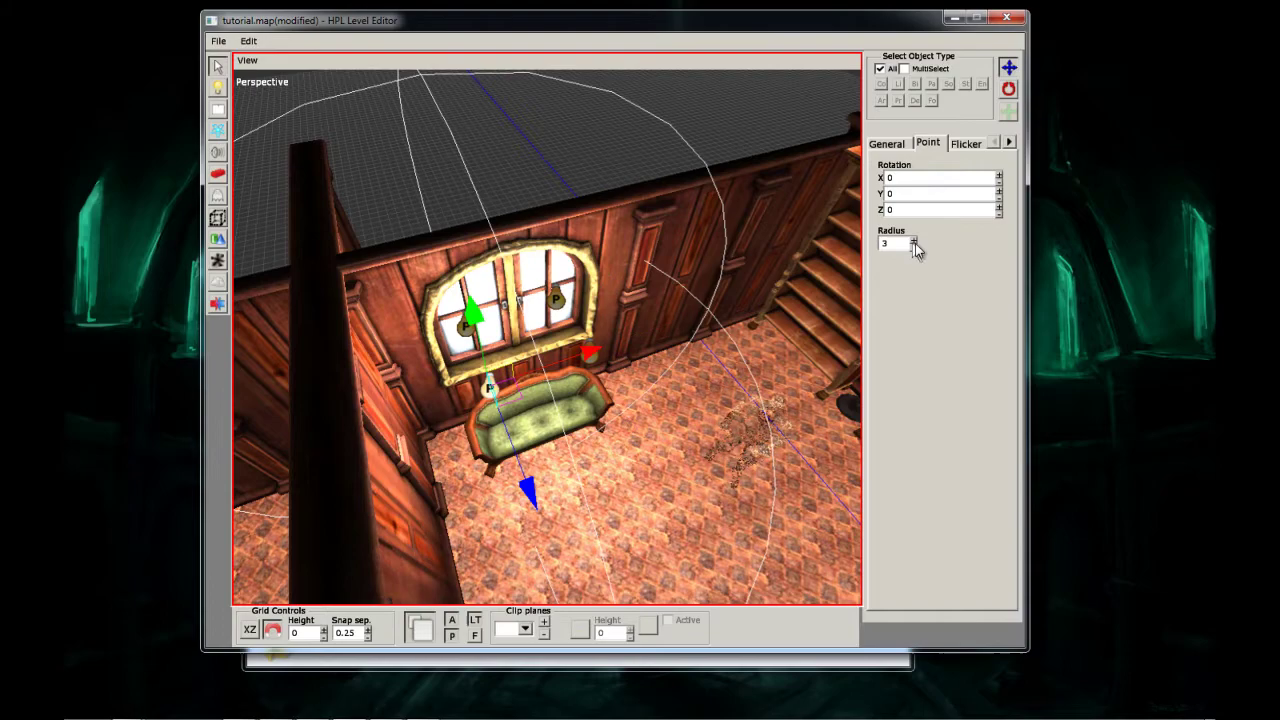
click(914, 240)
click(914, 240)
- Duplicate the point light over one bedroom nightstand, move the copy away from the wall and raise it above the floor
middle_drag(636, 414, 560, 175)
scroll(580, 177, down, 5)
middle_drag(696, 360, 775, 280)
scroll(688, 265, up, 4)
middle_drag(688, 250, 580, 366)
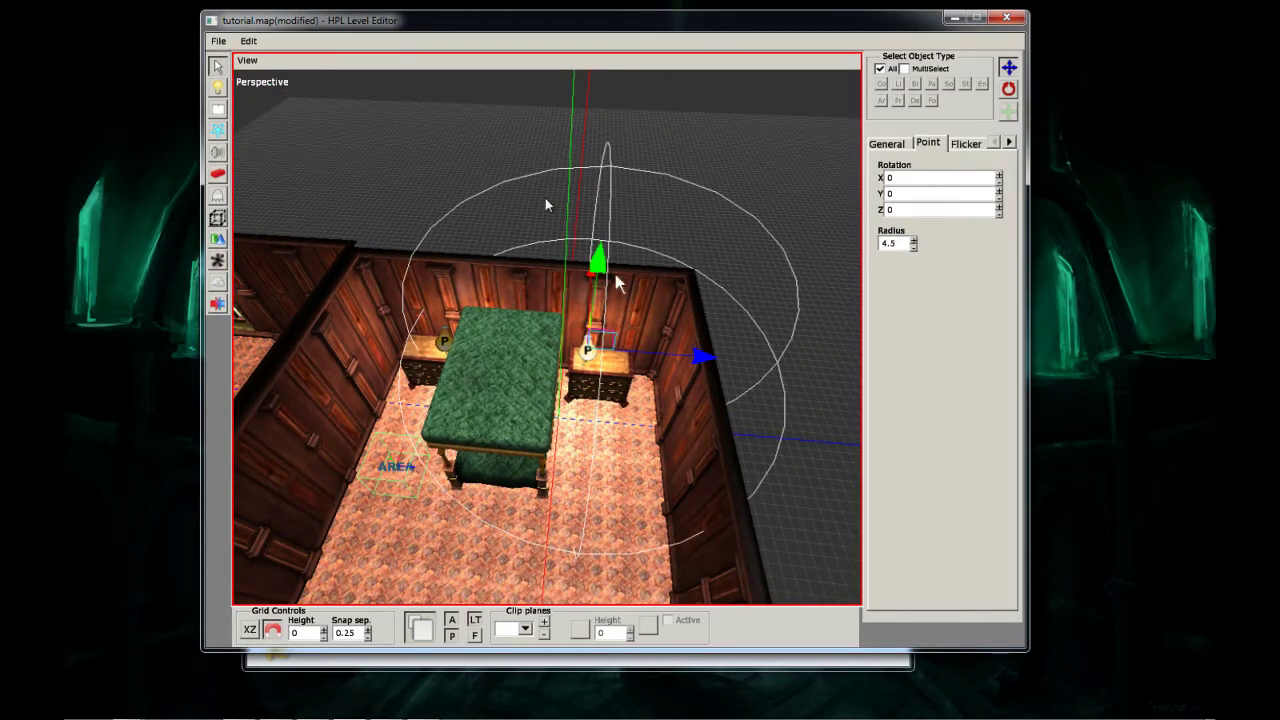
click(248, 41)
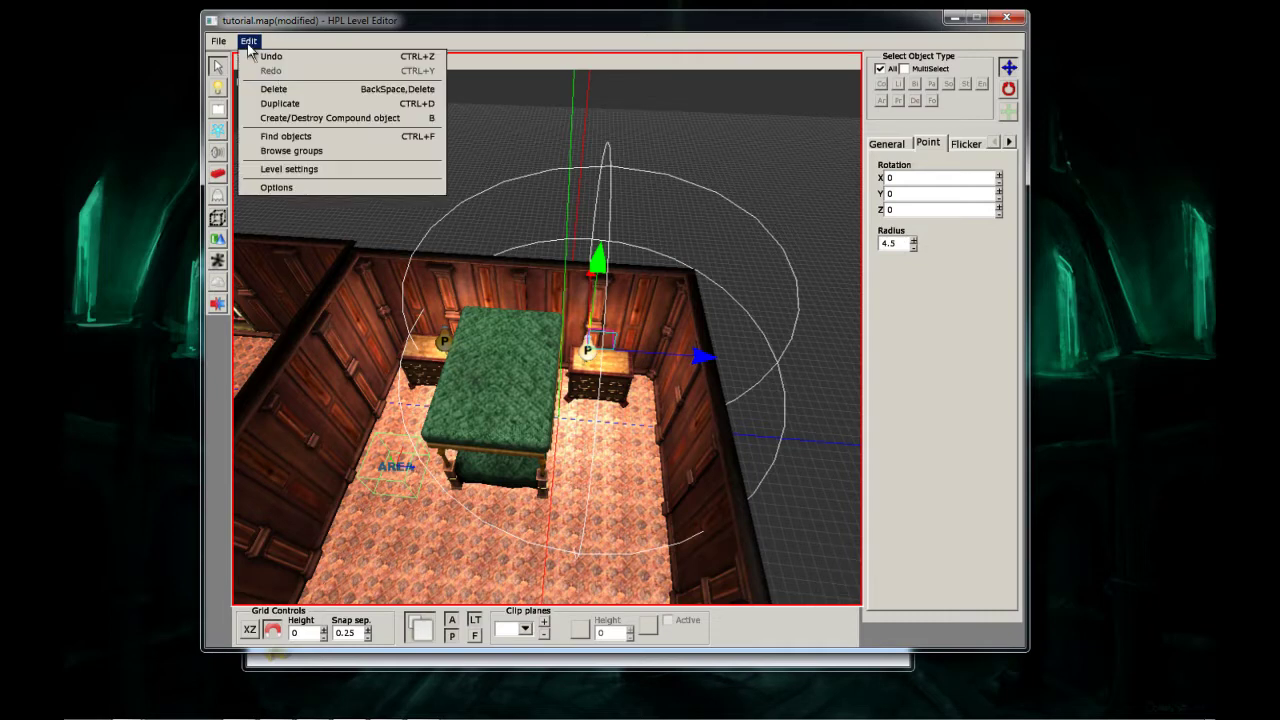
click(290, 104)
middle_drag(587, 305, 540, 347)
drag(540, 347, 520, 370)
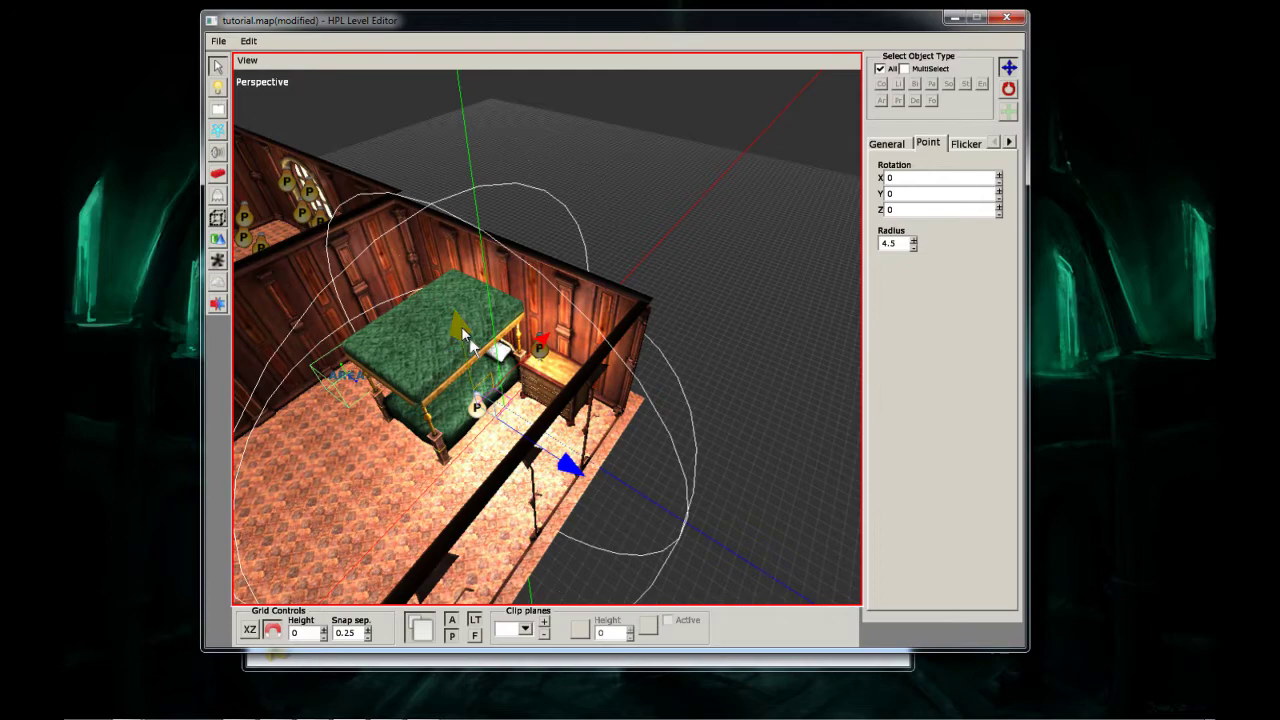
drag(464, 333, 451, 260)
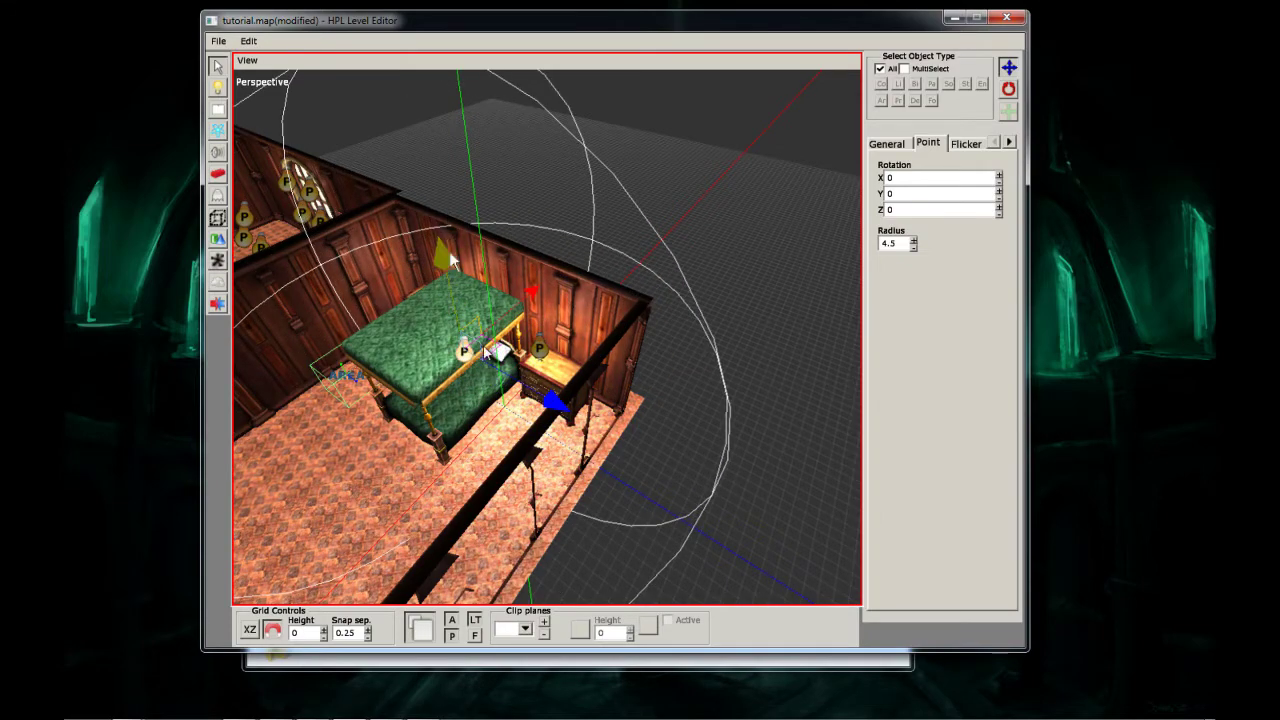
- Duplicate the point light over the other nightstand, move the copy out from the wall and raise it toward the ceiling
middle_drag(451, 260, 558, 404)
click(466, 366)
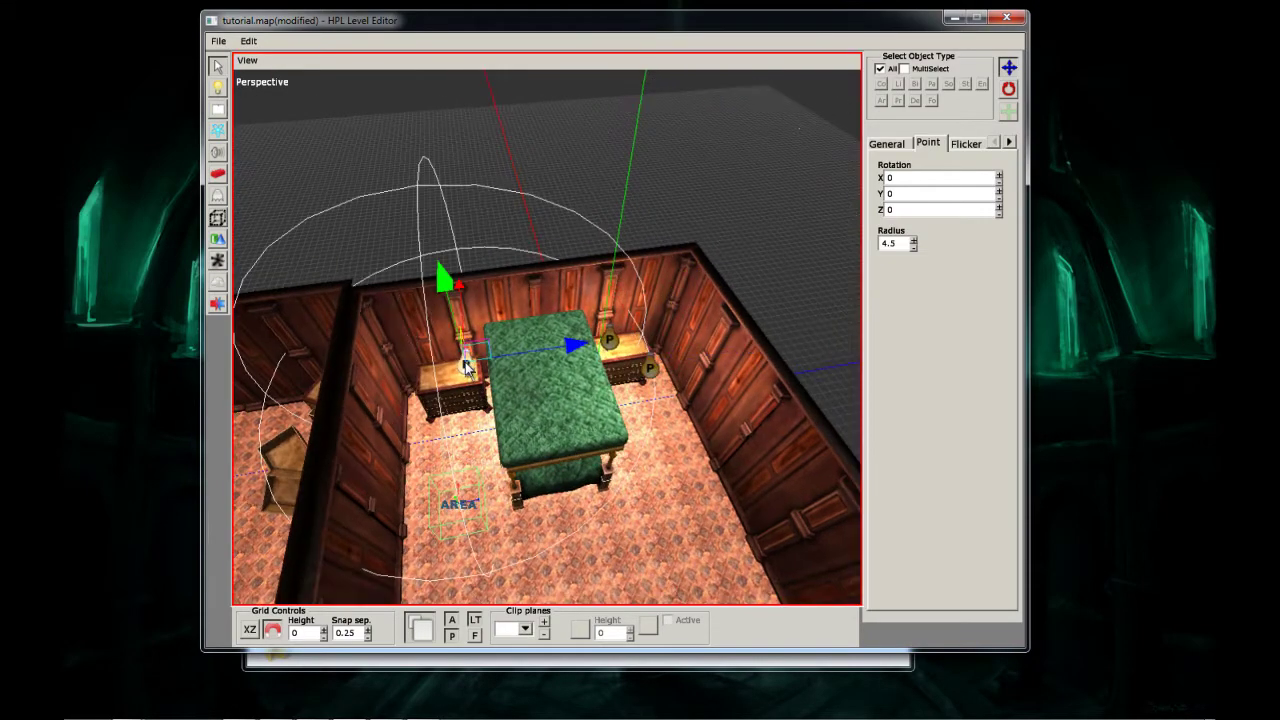
click(249, 41)
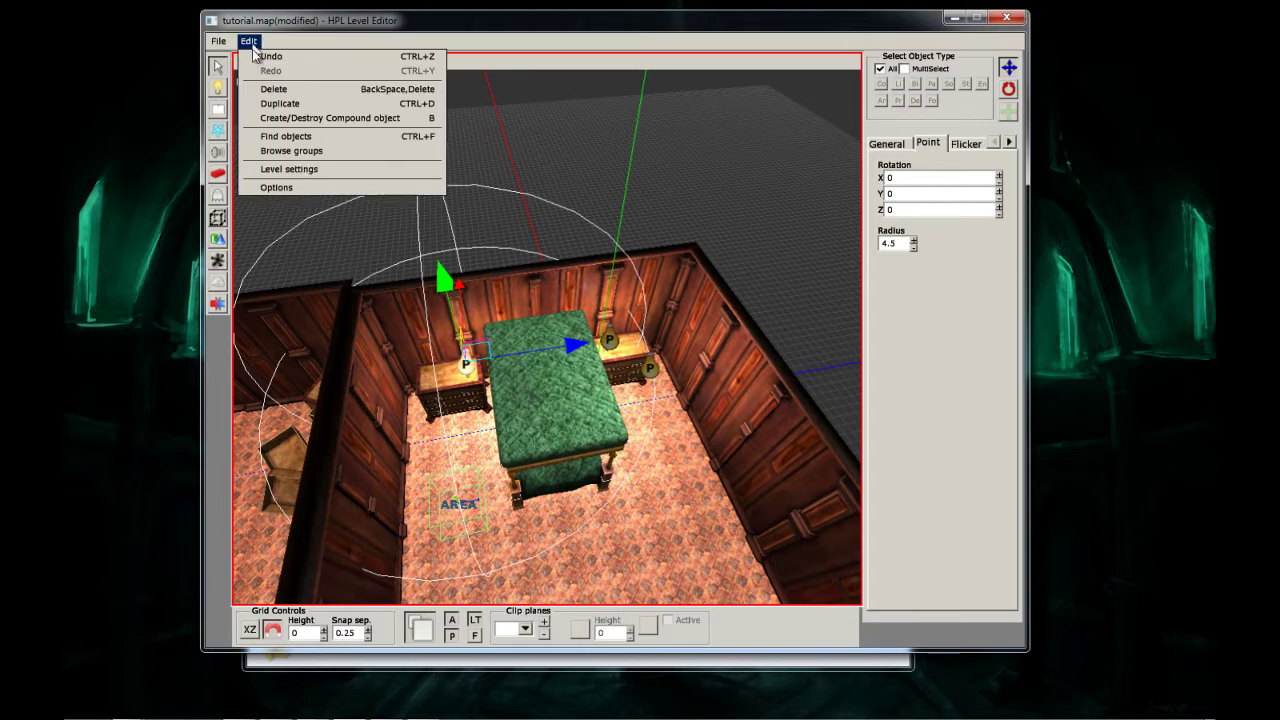
click(290, 121)
drag(461, 290, 425, 289)
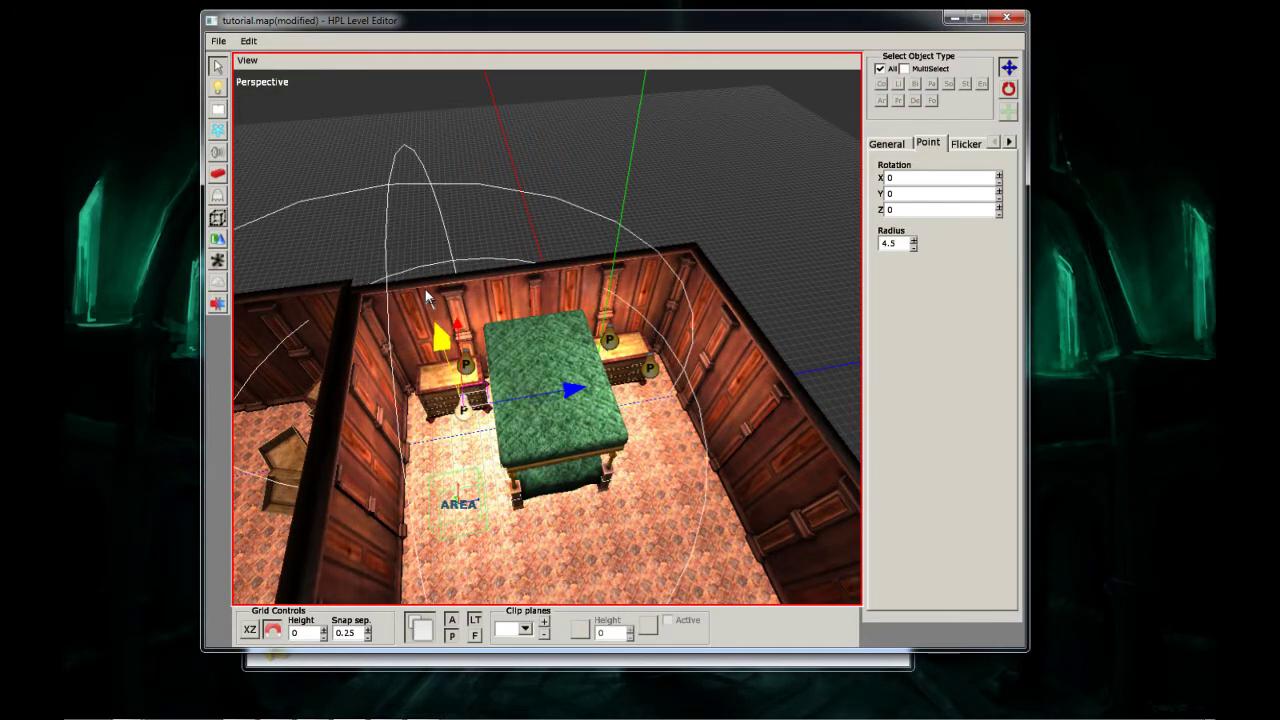
alt+drag(462, 365, 353, 91)
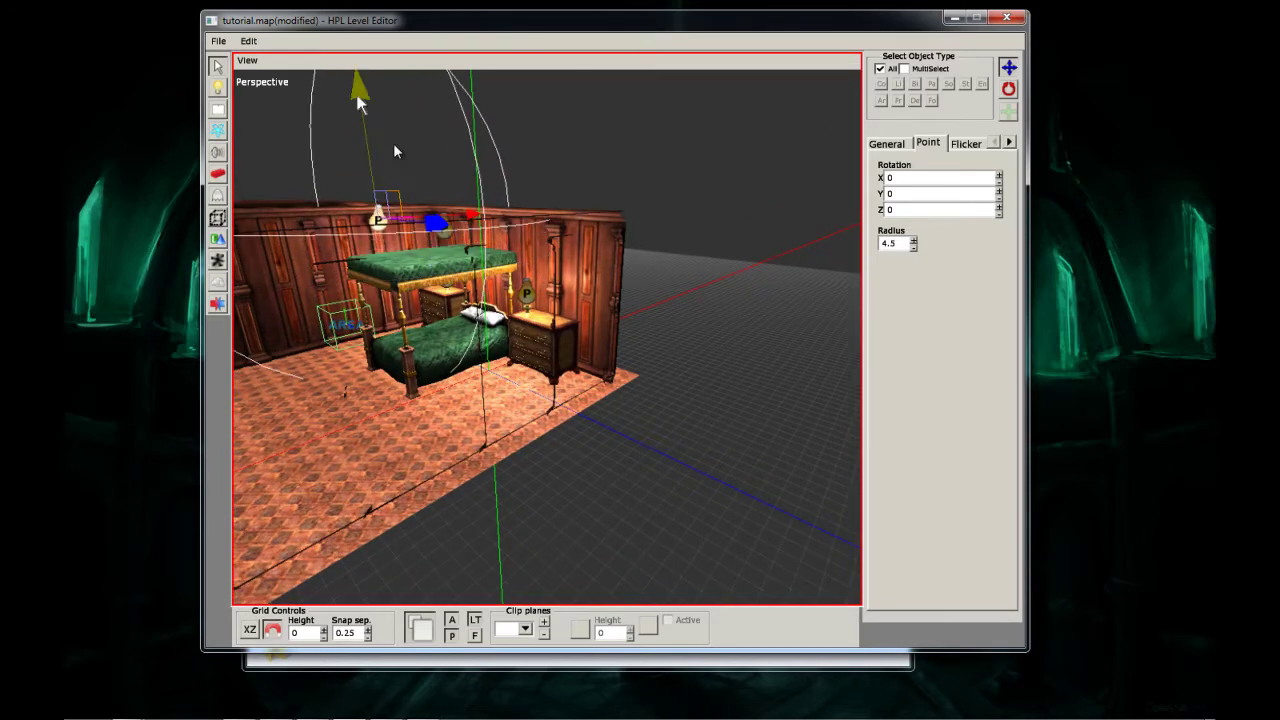
- Switch off the editor's global ambient and point lighting to preview the bedroom, and fine-tune the height of the raised light copy
alt+drag(394, 148, 645, 280)
click(452, 621)
click(452, 635)
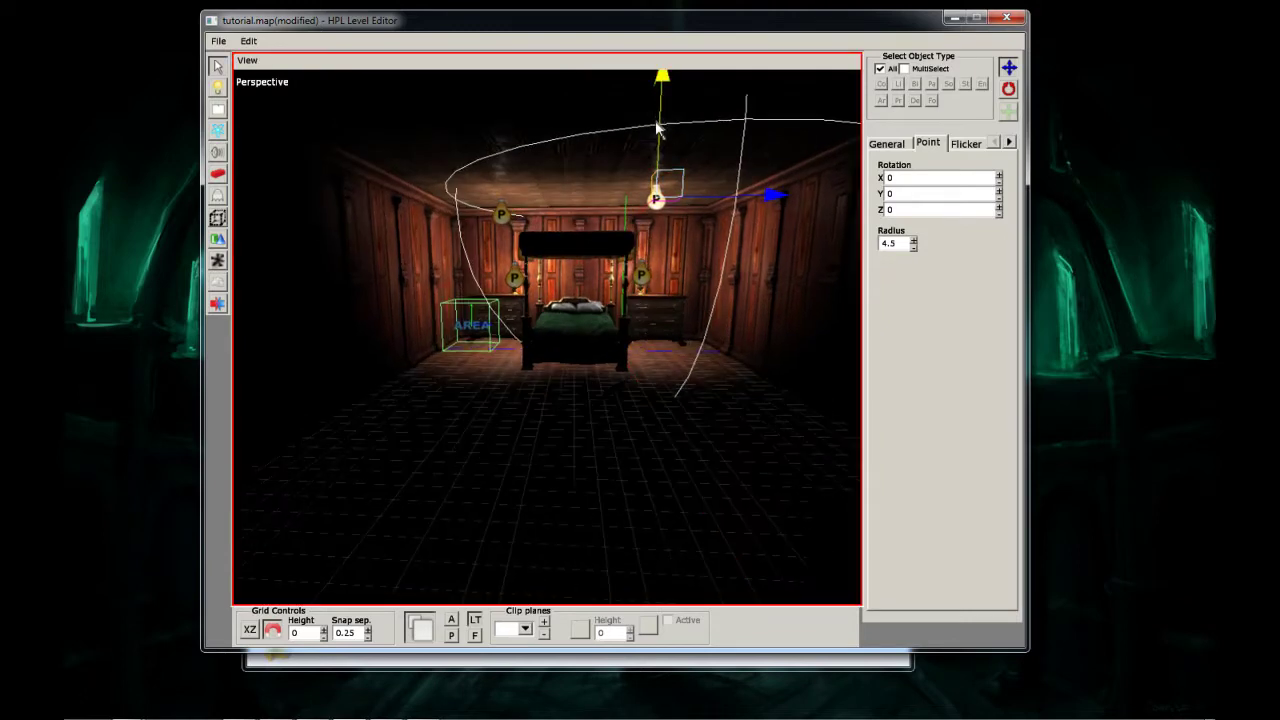
drag(657, 127, 657, 135)
- Switch the editor's global ambient and point lighting back on and inspect the bedroom end with the stacked boxes
alt+drag(597, 302, 598, 424)
click(452, 622)
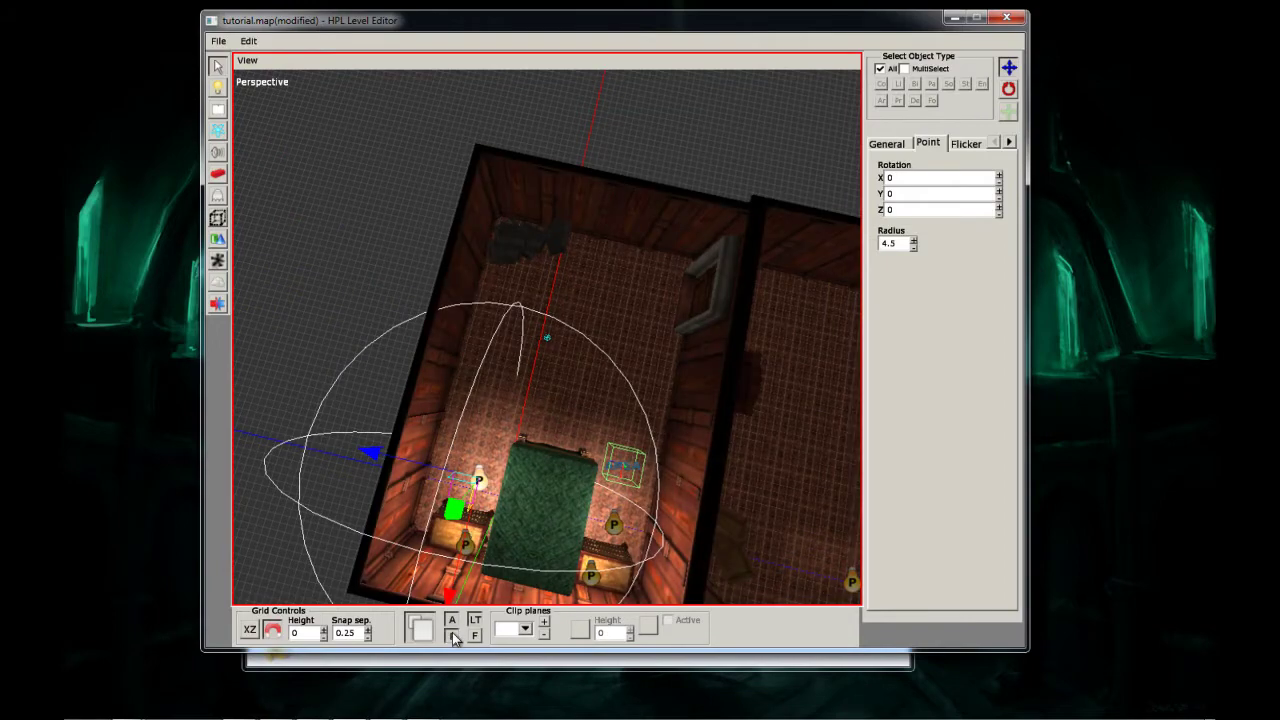
click(453, 635)
alt+middle_drag(554, 366, 566, 361)
scroll(566, 361, up, 3)
scroll(566, 365, up, 2)
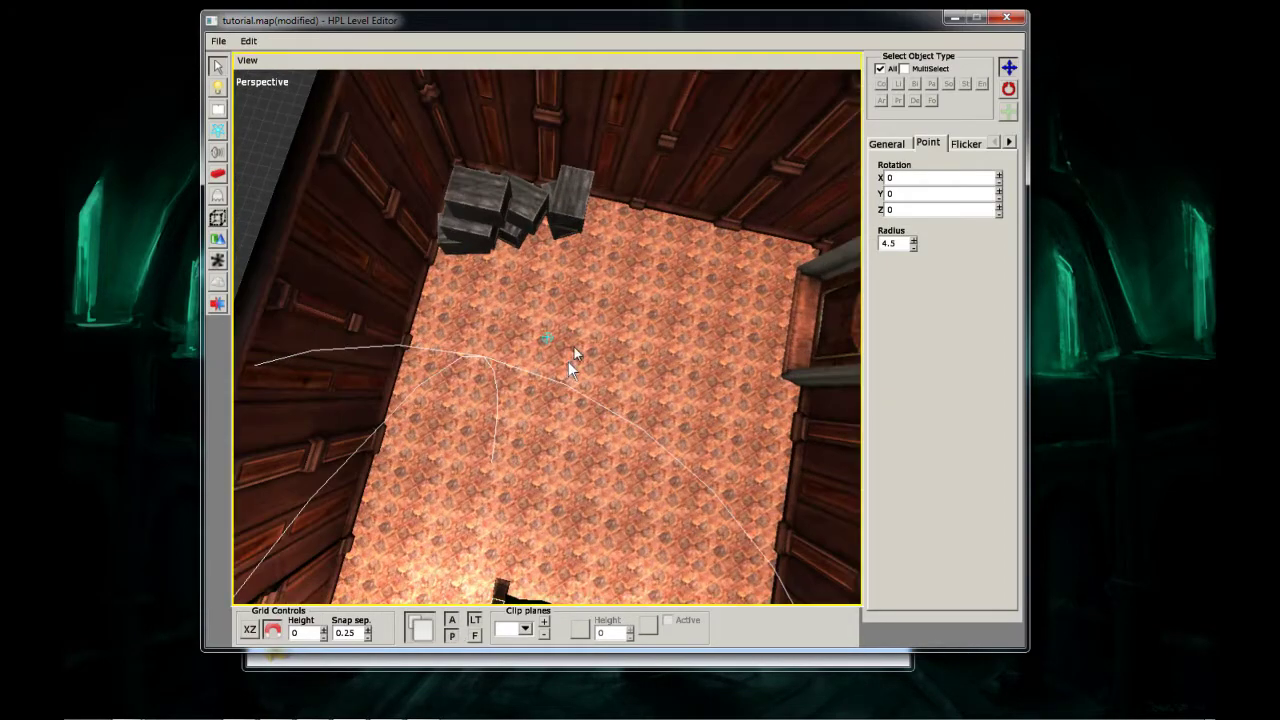
alt+drag(571, 363, 285, 289)
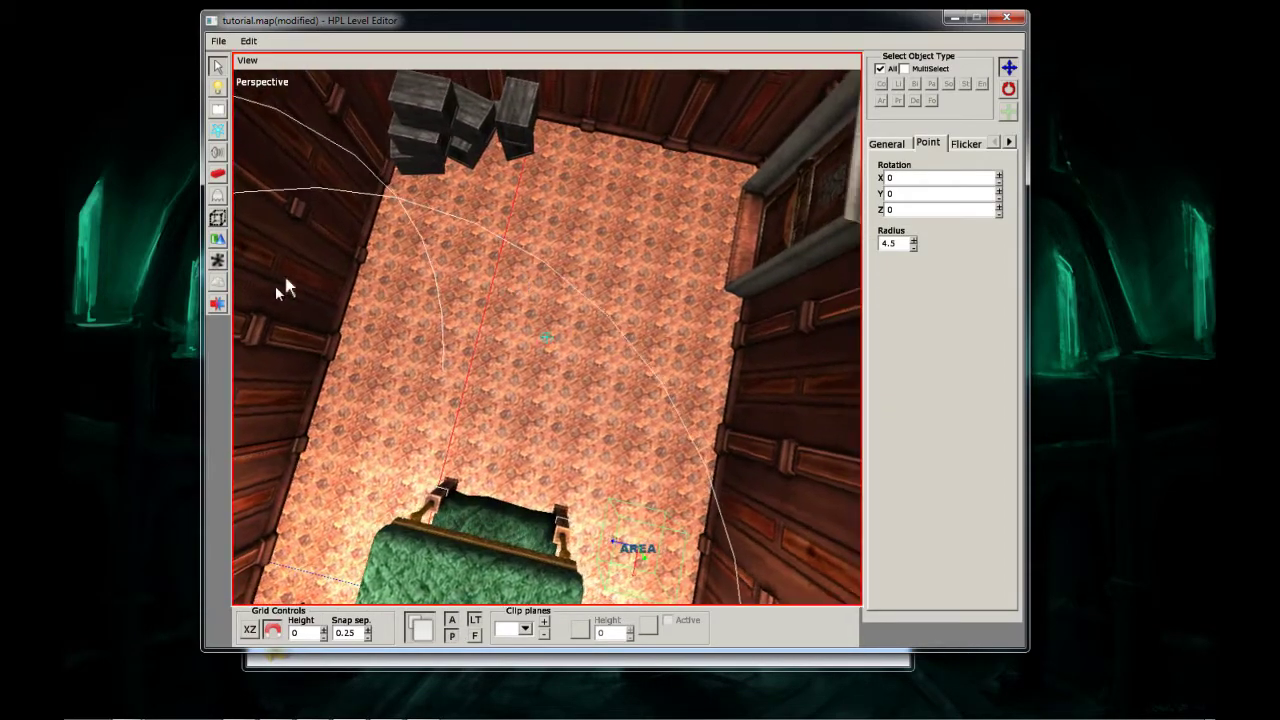
click(217, 173)
click(1007, 74)
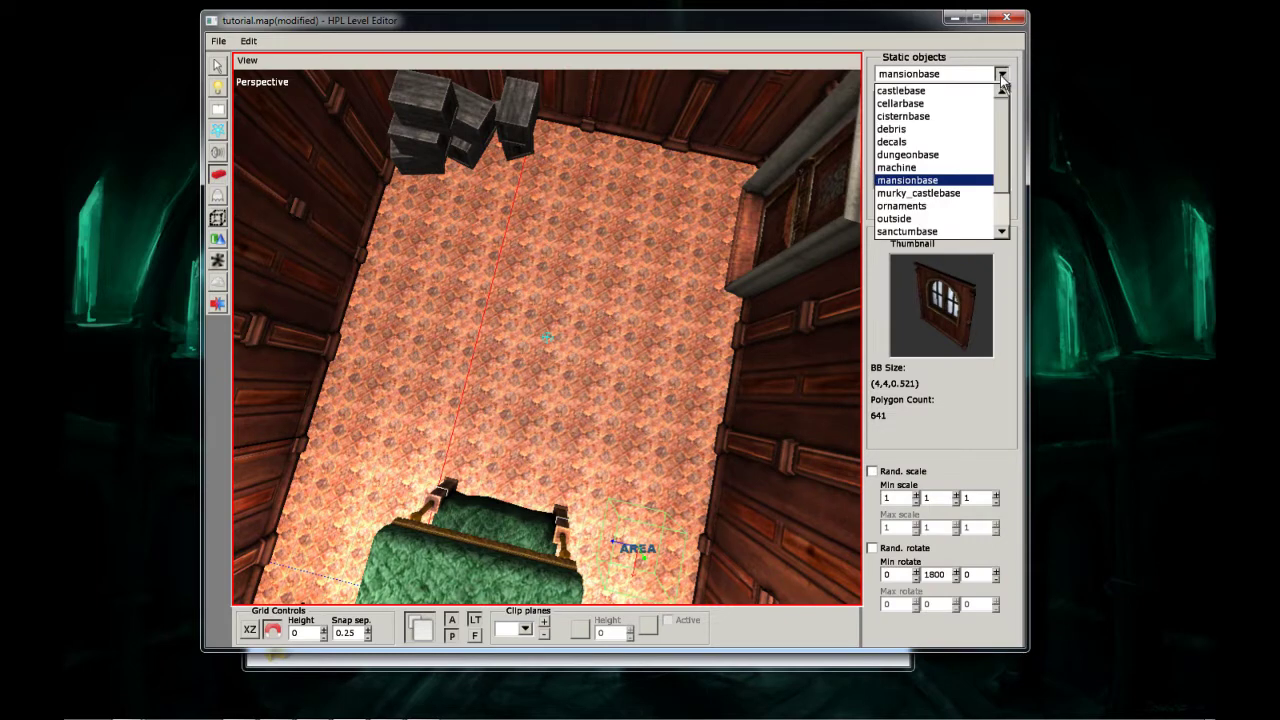
click(1005, 76)
- Place the table_nice_round furniture entity on the open bedroom floor between the bed and the stacked boxes
click(216, 212)
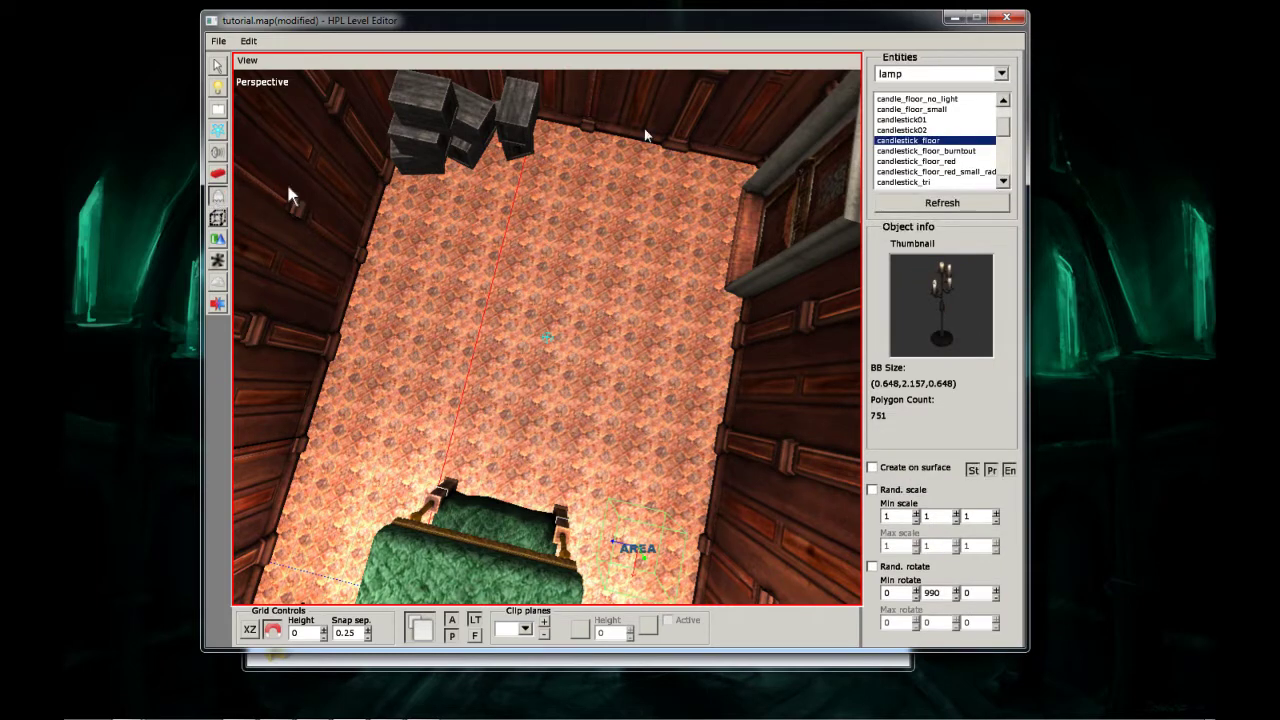
click(1001, 74)
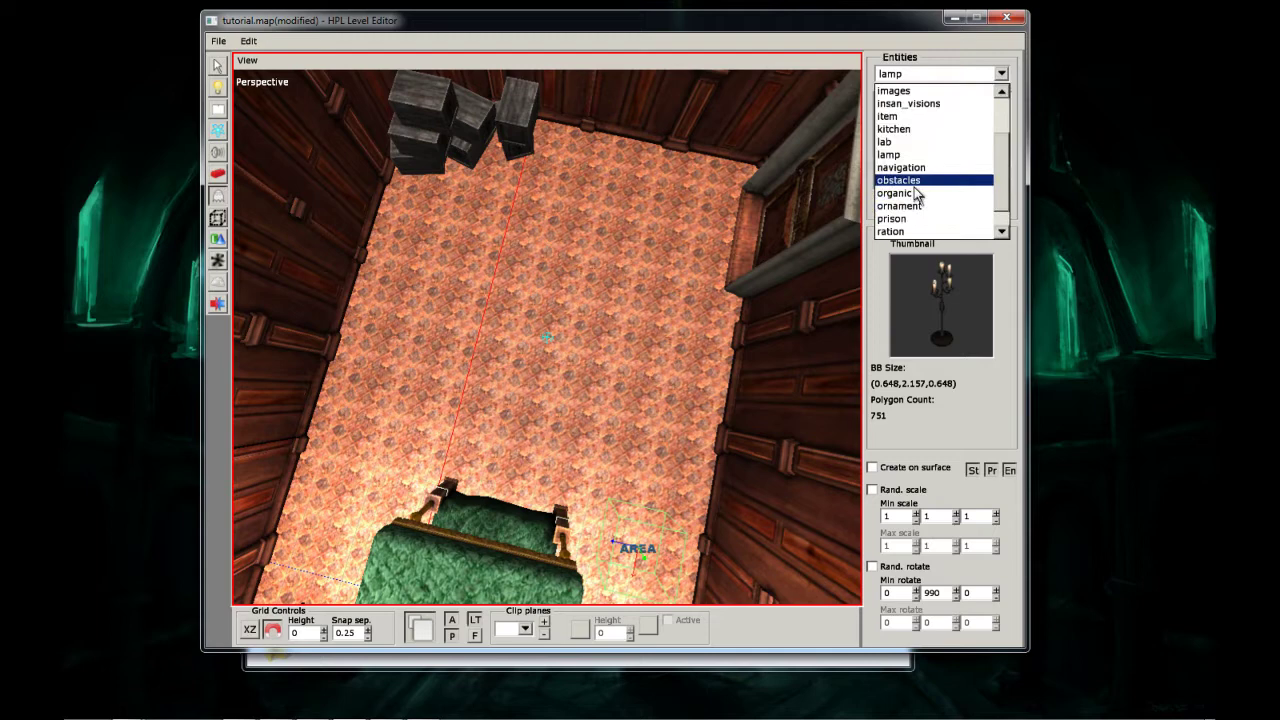
scroll(911, 207, up, 1)
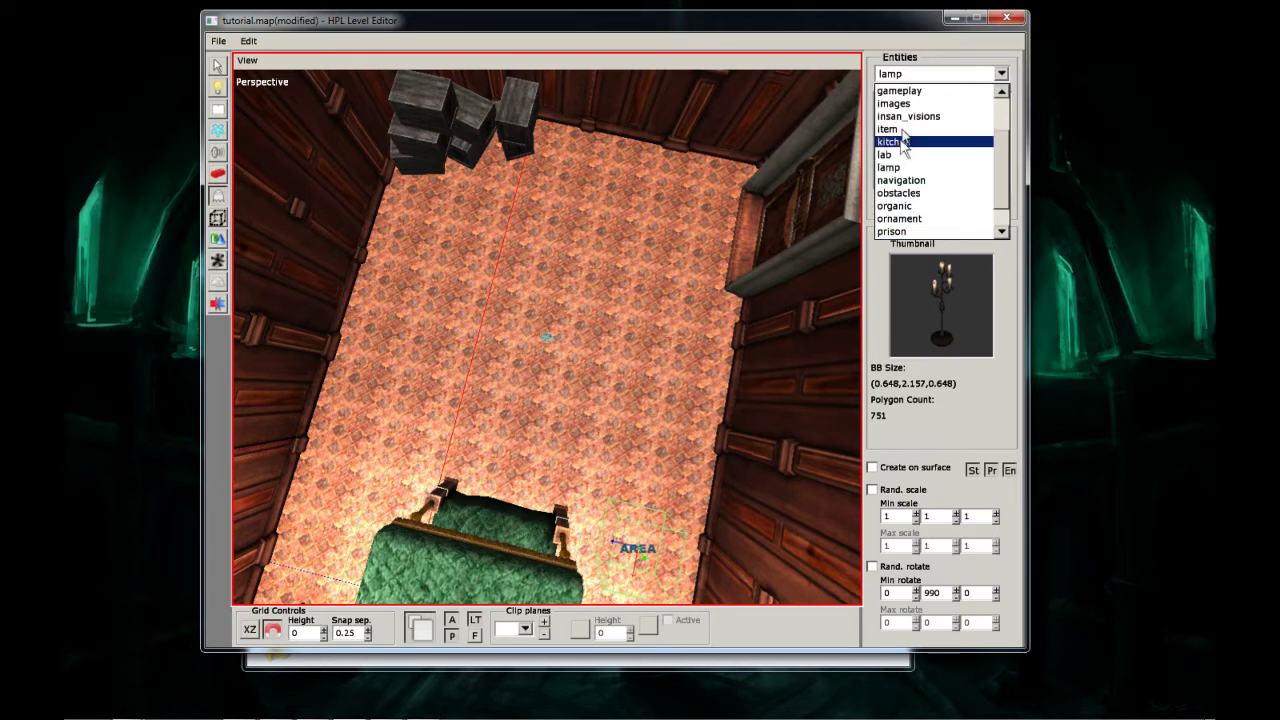
scroll(904, 141, up, 1)
scroll(909, 160, up, 1)
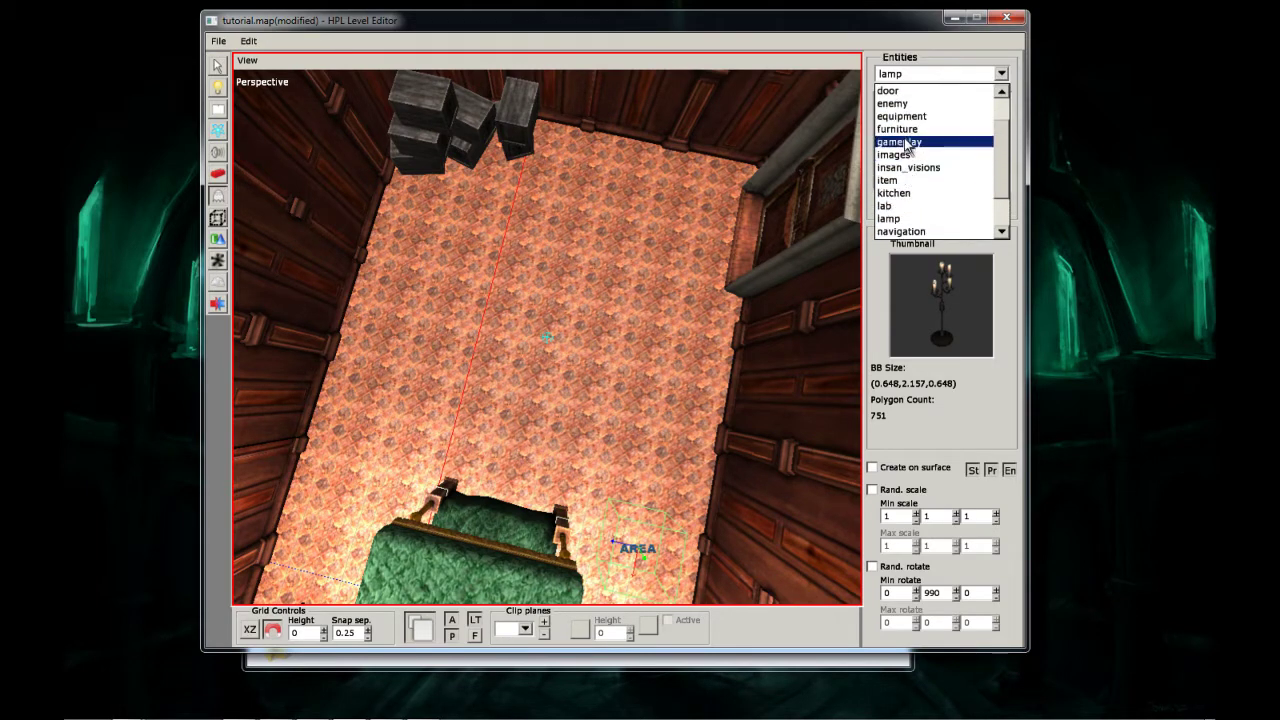
click(904, 133)
click(919, 162)
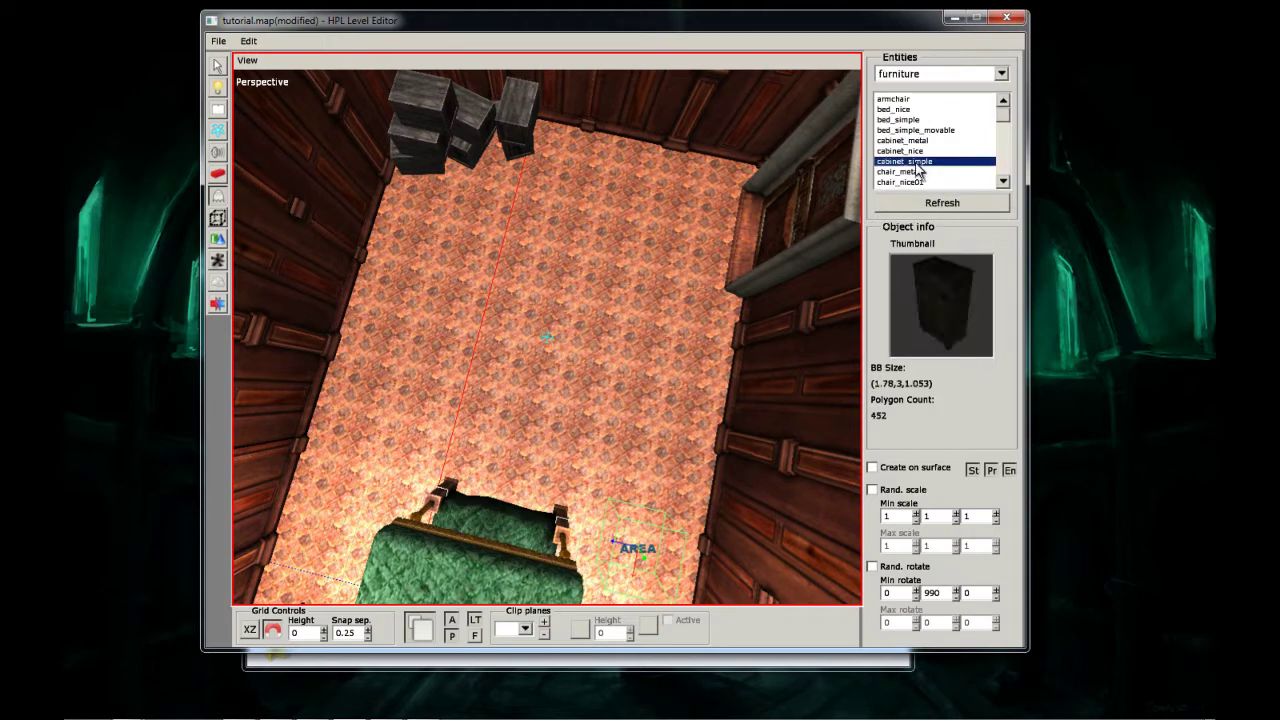
scroll(919, 170, down, 10)
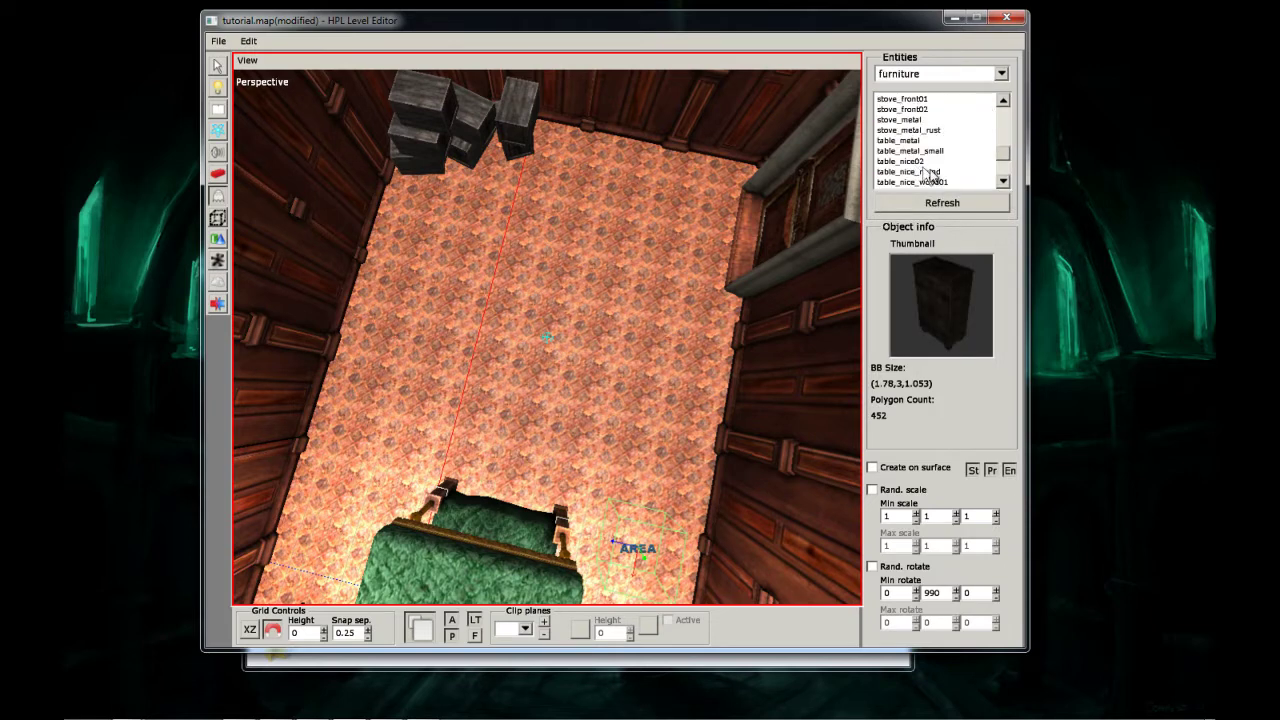
click(920, 172)
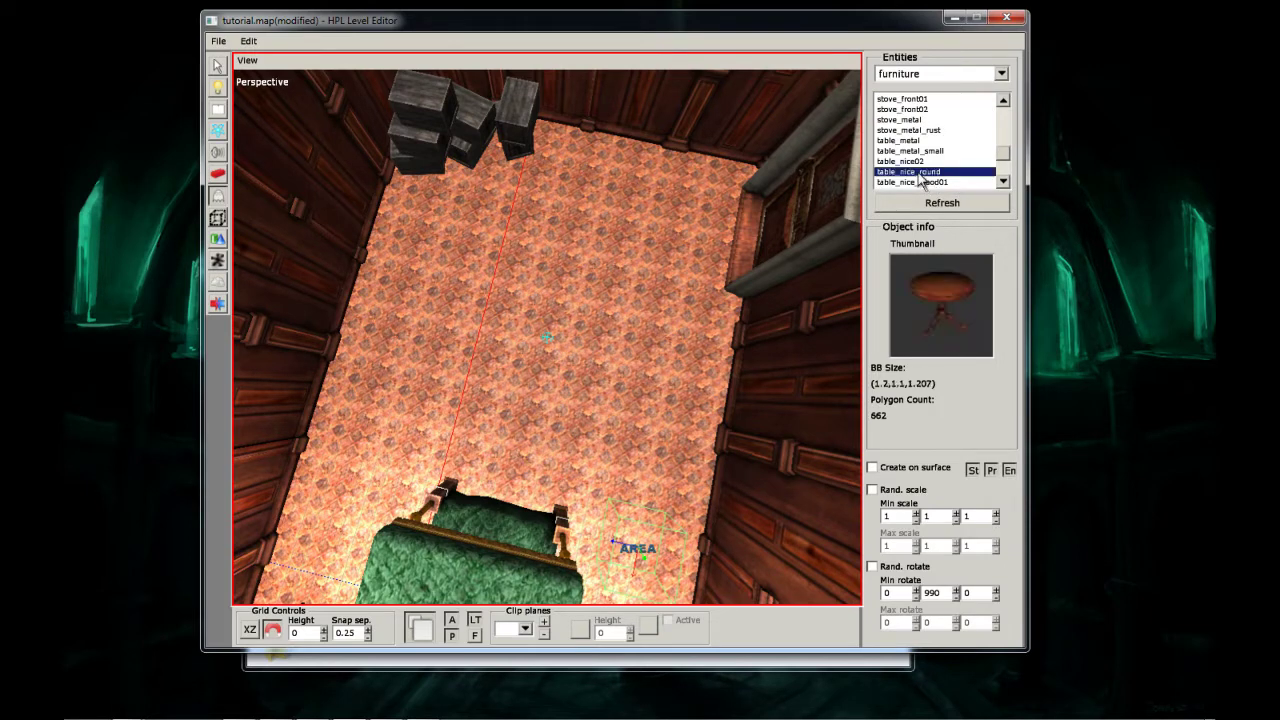
click(537, 318)
mouse_move(535, 316)
alt+mouse_down()
mouse_move(546, 249)
mouse_move(456, 234)
mouse_move(555, 322)
mouse_move(545, 295)
alt+mouse_up()
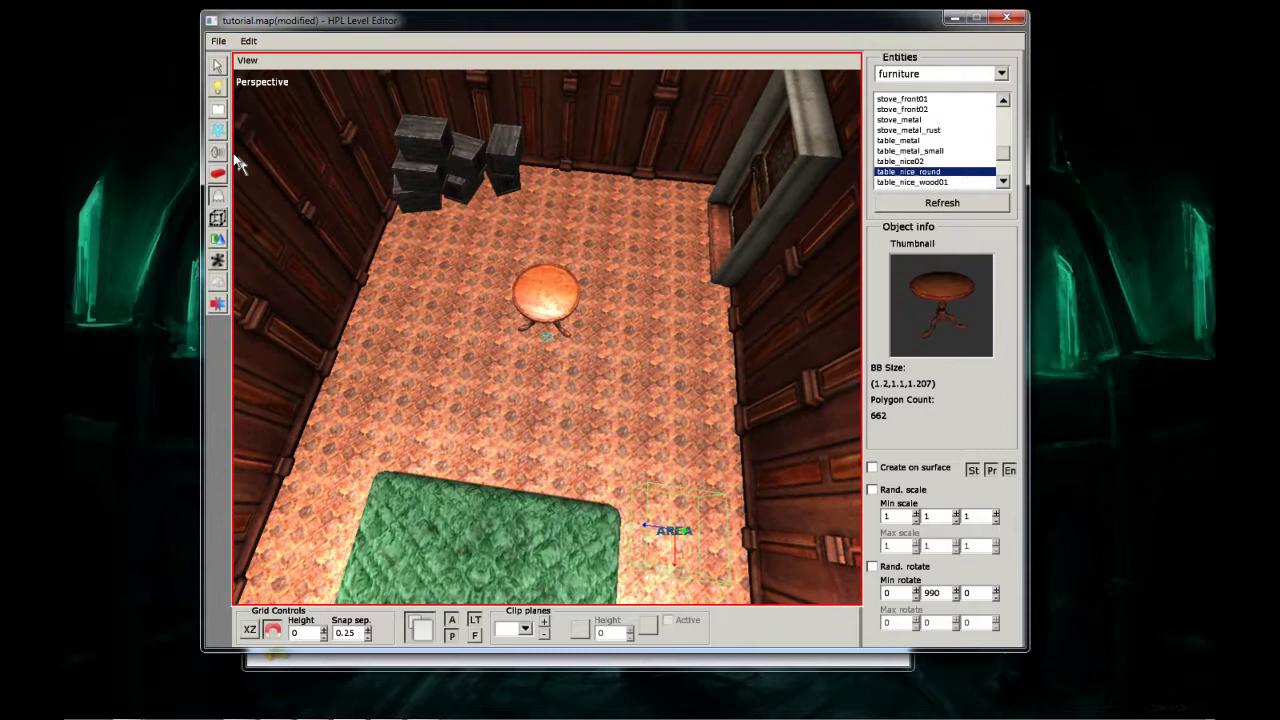
- Place a candlestick_tri lamp entity on top of the round table, with creation on surfaces enabled
click(1001, 74)
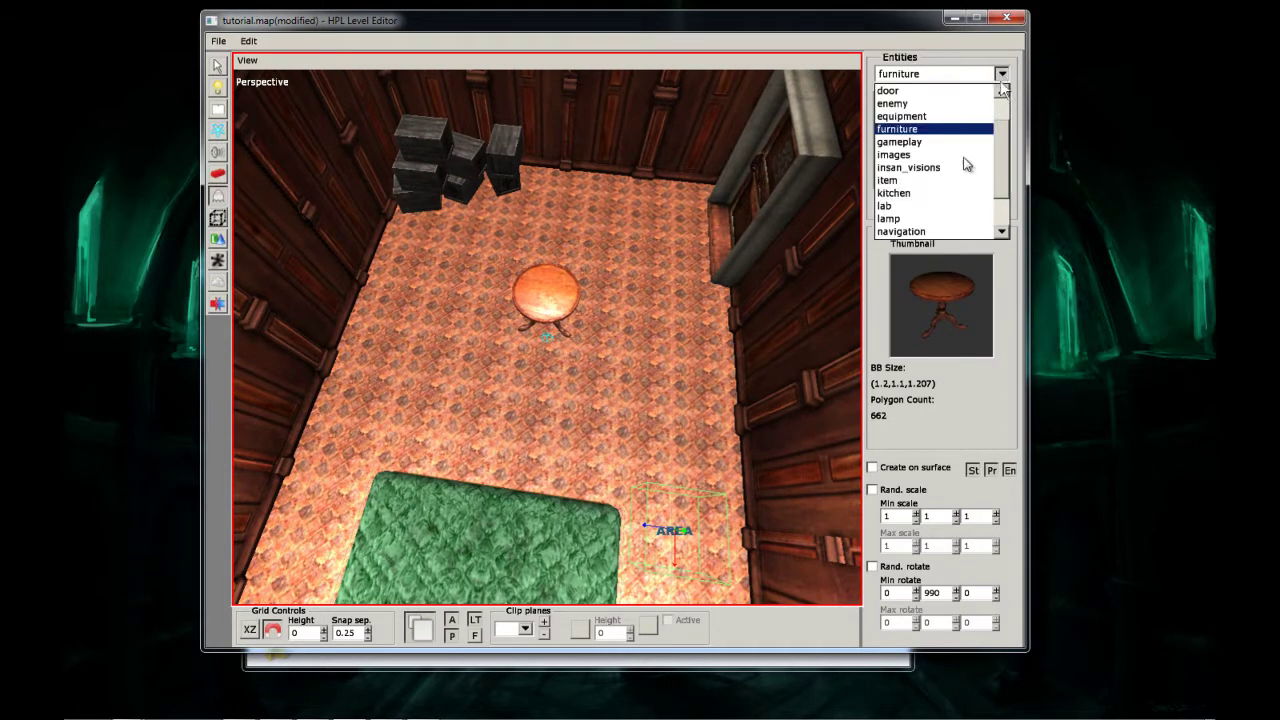
click(904, 206)
click(906, 119)
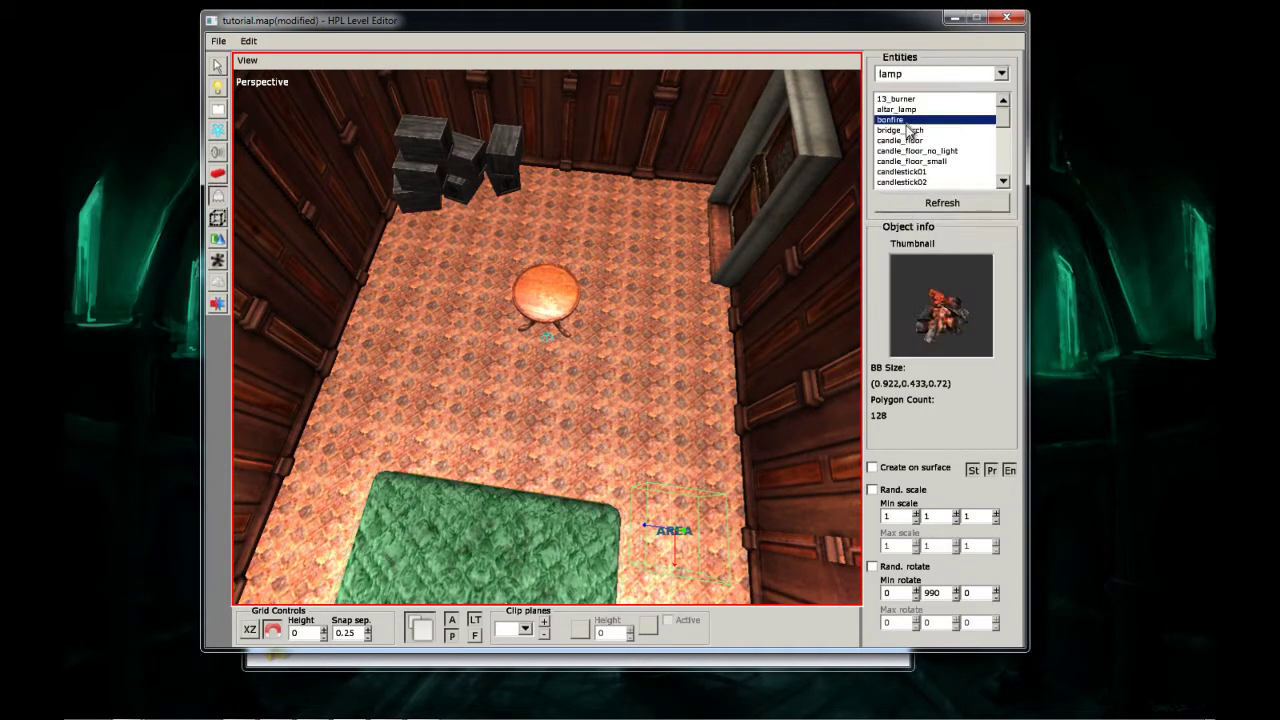
click(906, 130)
click(908, 141)
scroll(921, 168, down, 2)
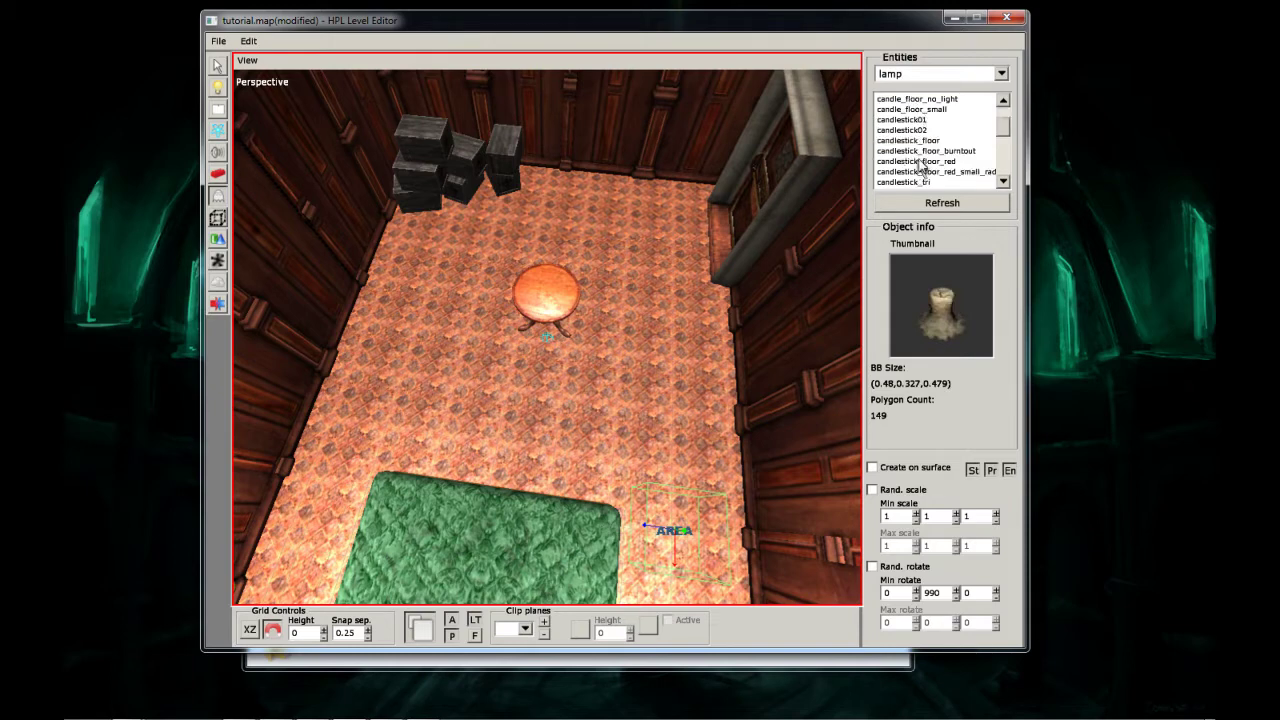
click(915, 130)
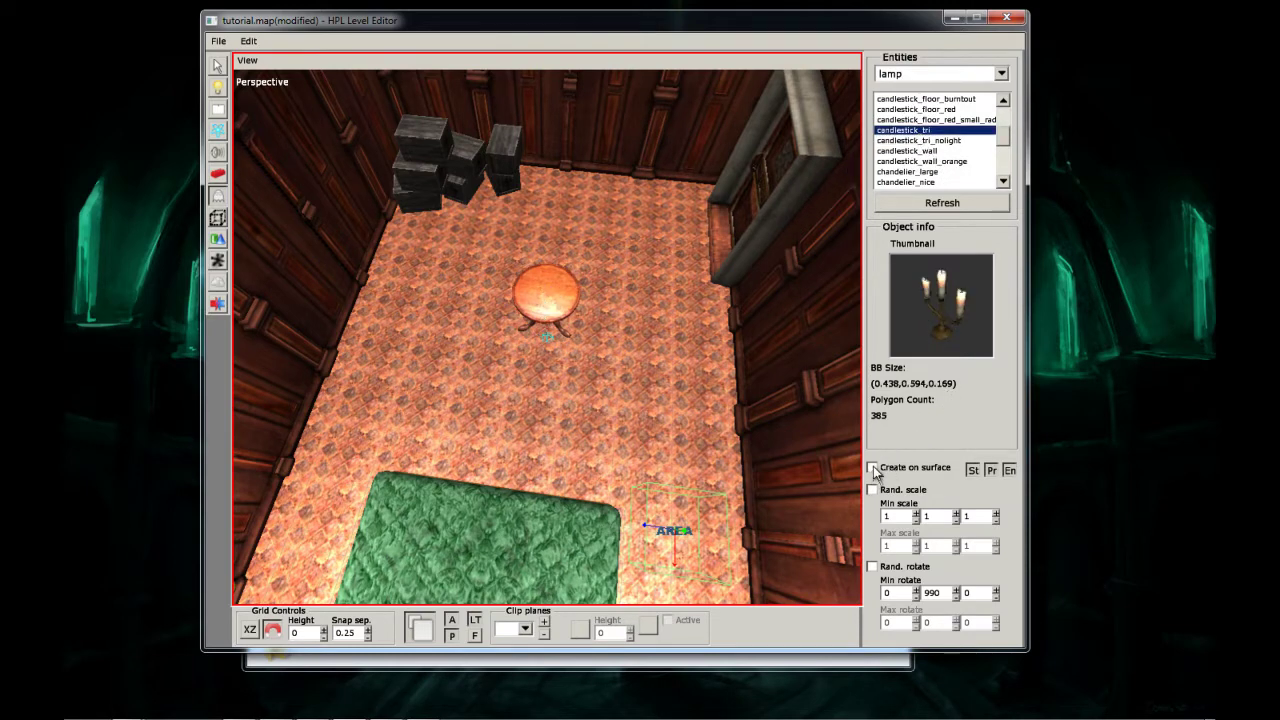
click(546, 298)
alt+drag(553, 298, 502, 278)
middle_drag(505, 285, 548, 330)
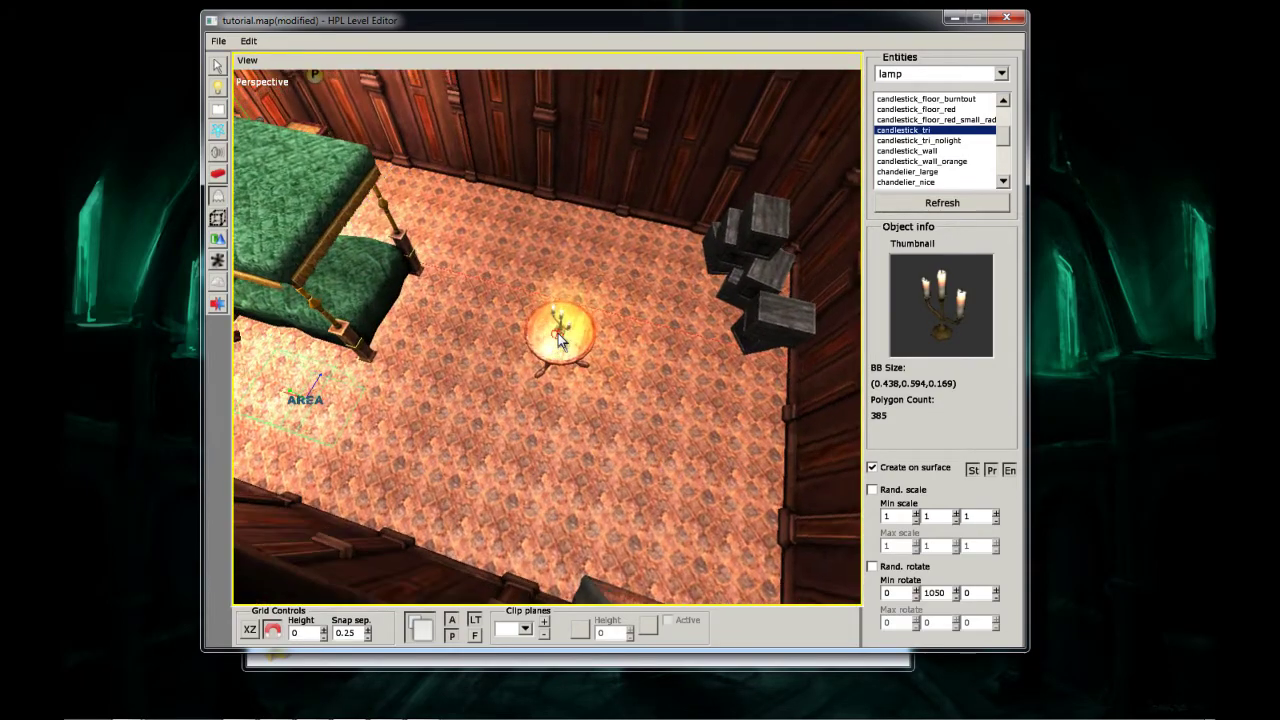
- Add a point light beside the round table and move it to just above the candlestick
click(217, 87)
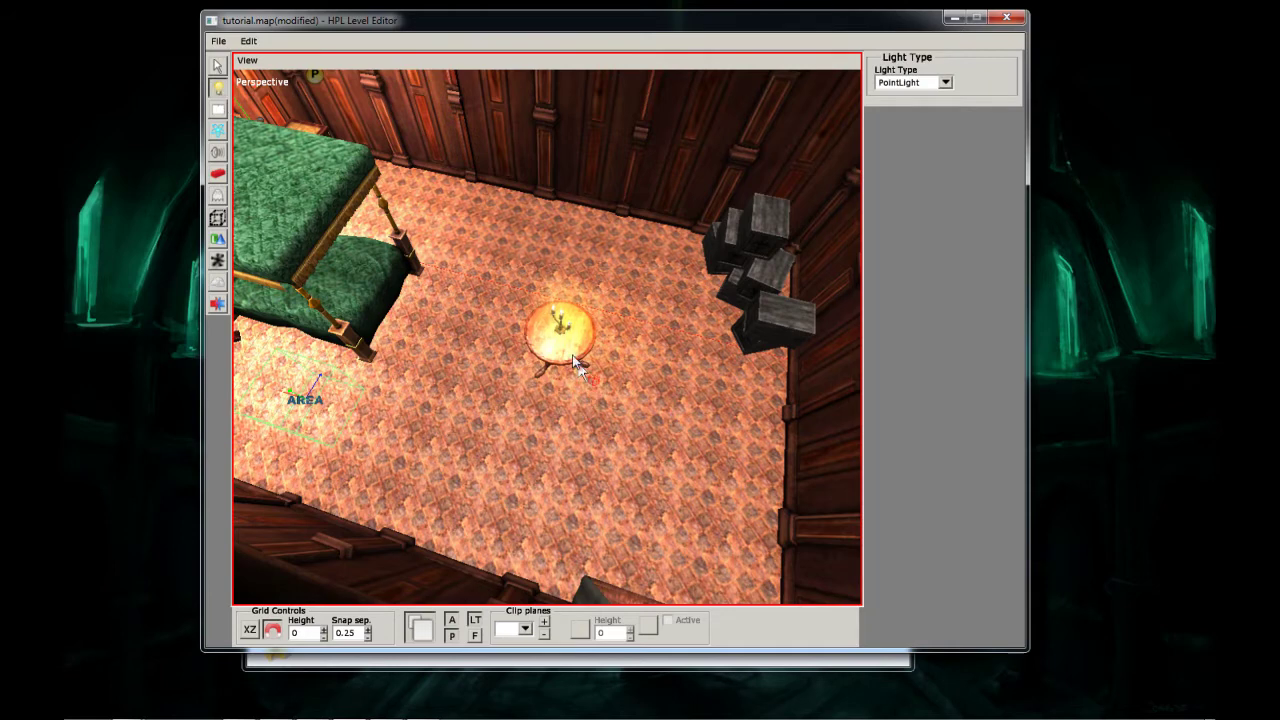
click(553, 383)
click(218, 66)
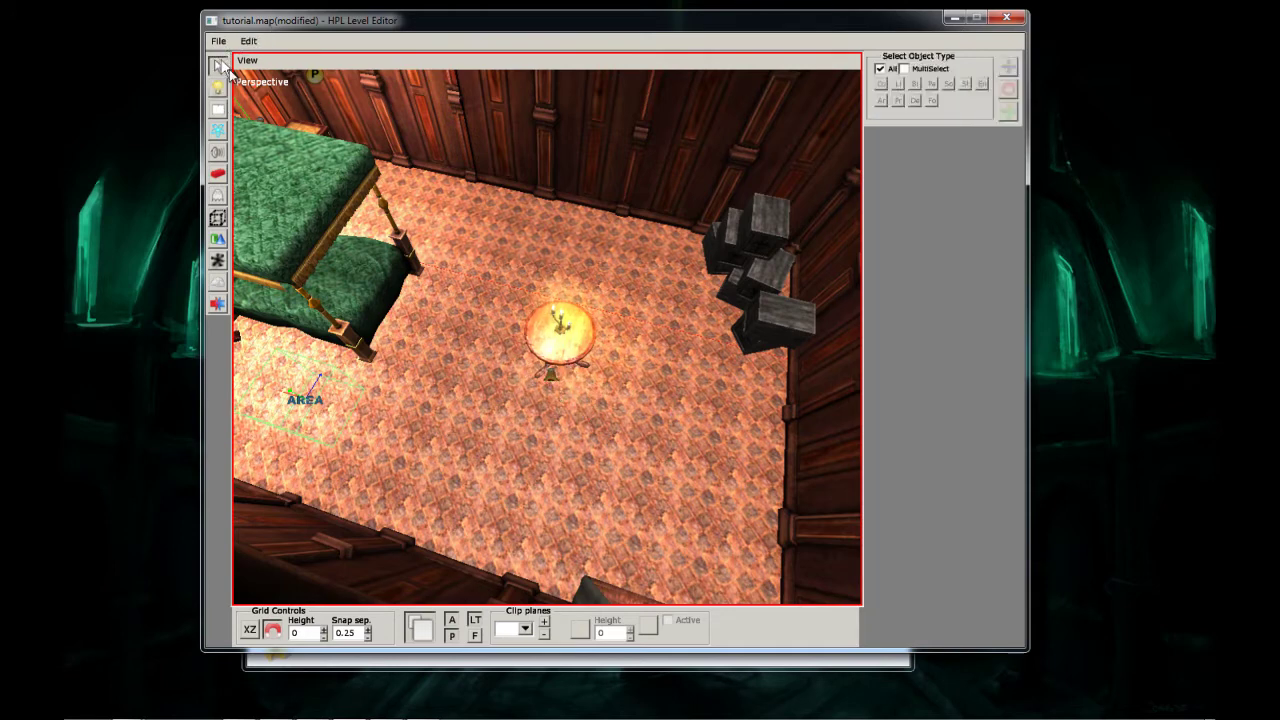
click(550, 376)
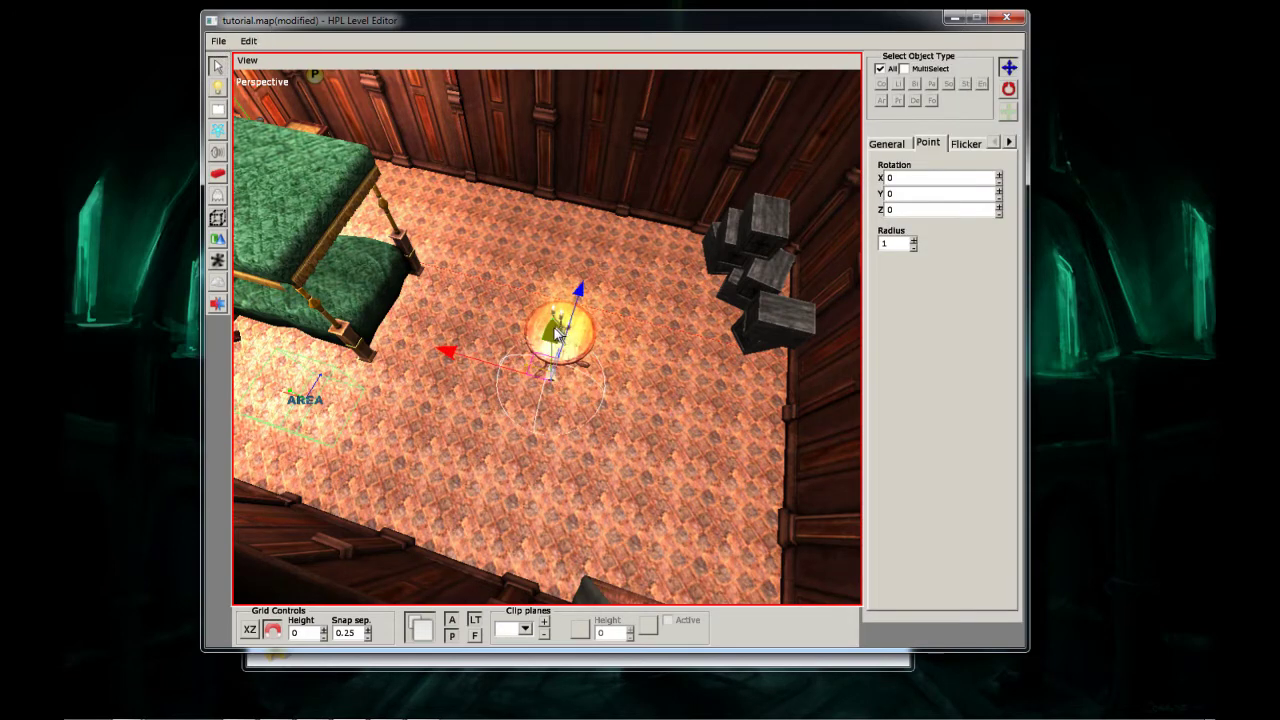
drag(572, 245, 527, 72)
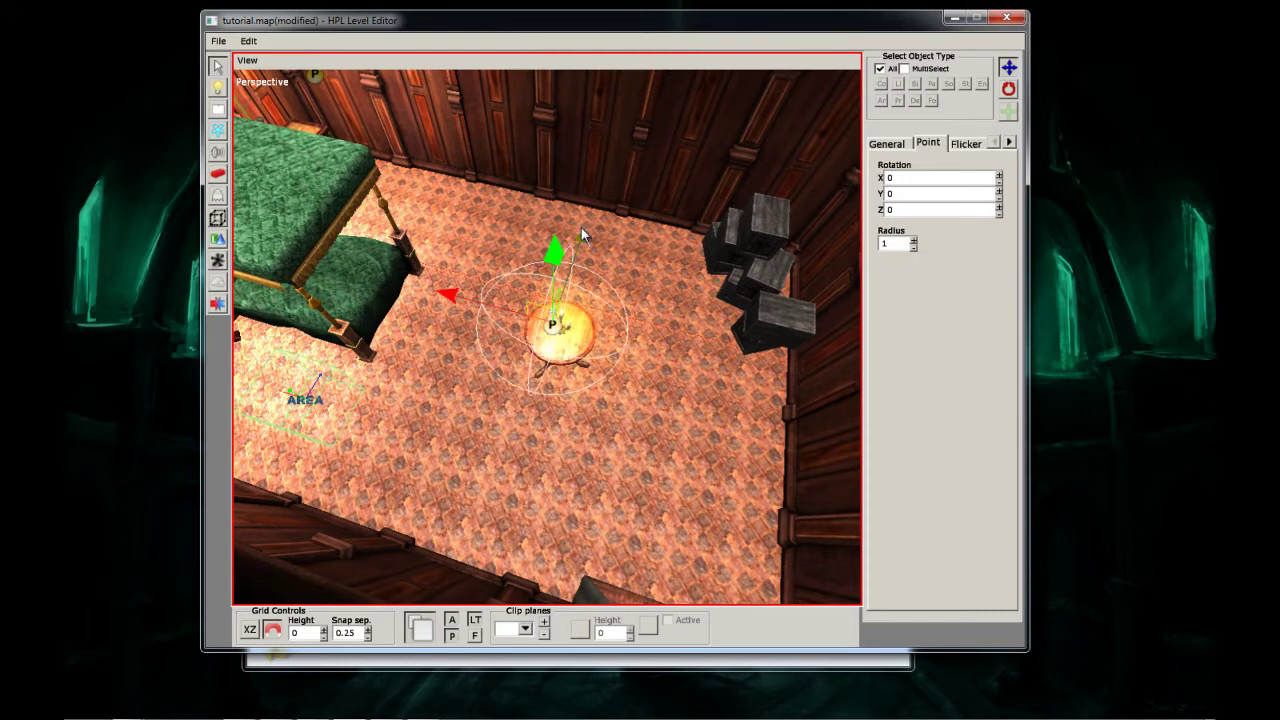
drag(583, 234, 603, 197)
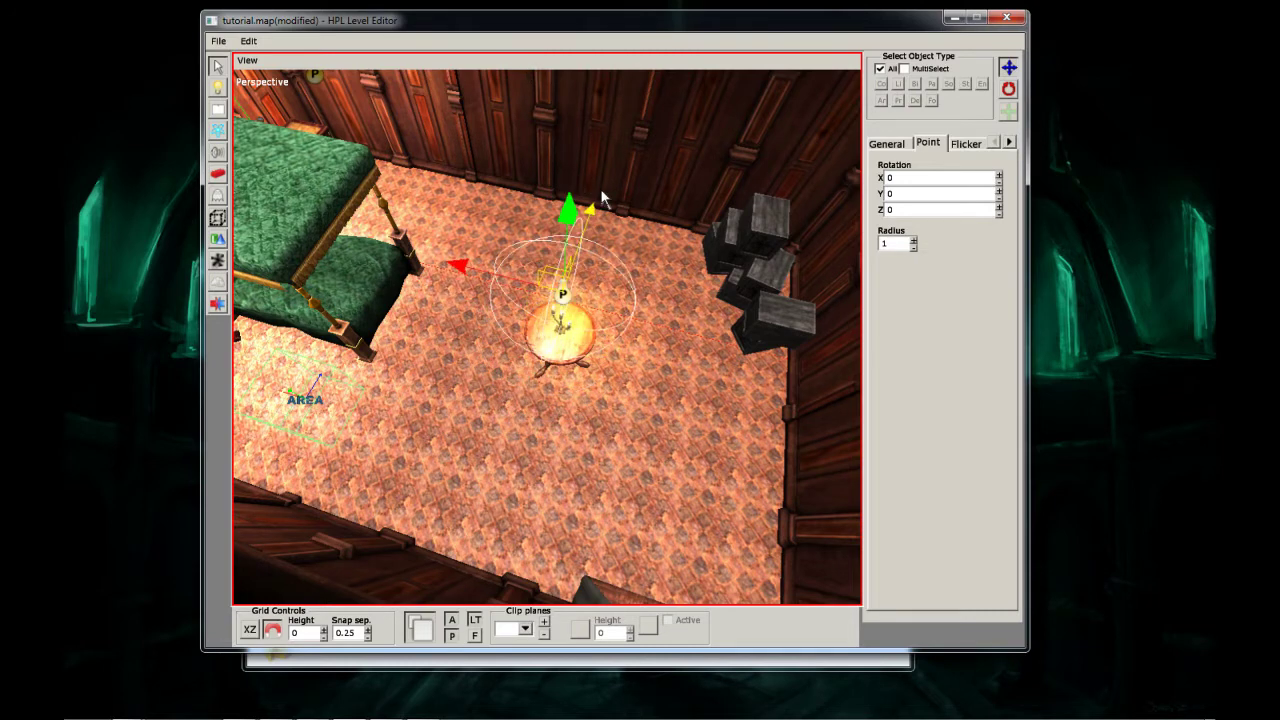
- Set the radius of the point light above the candlestick to 4
click(912, 242)
click(912, 242)
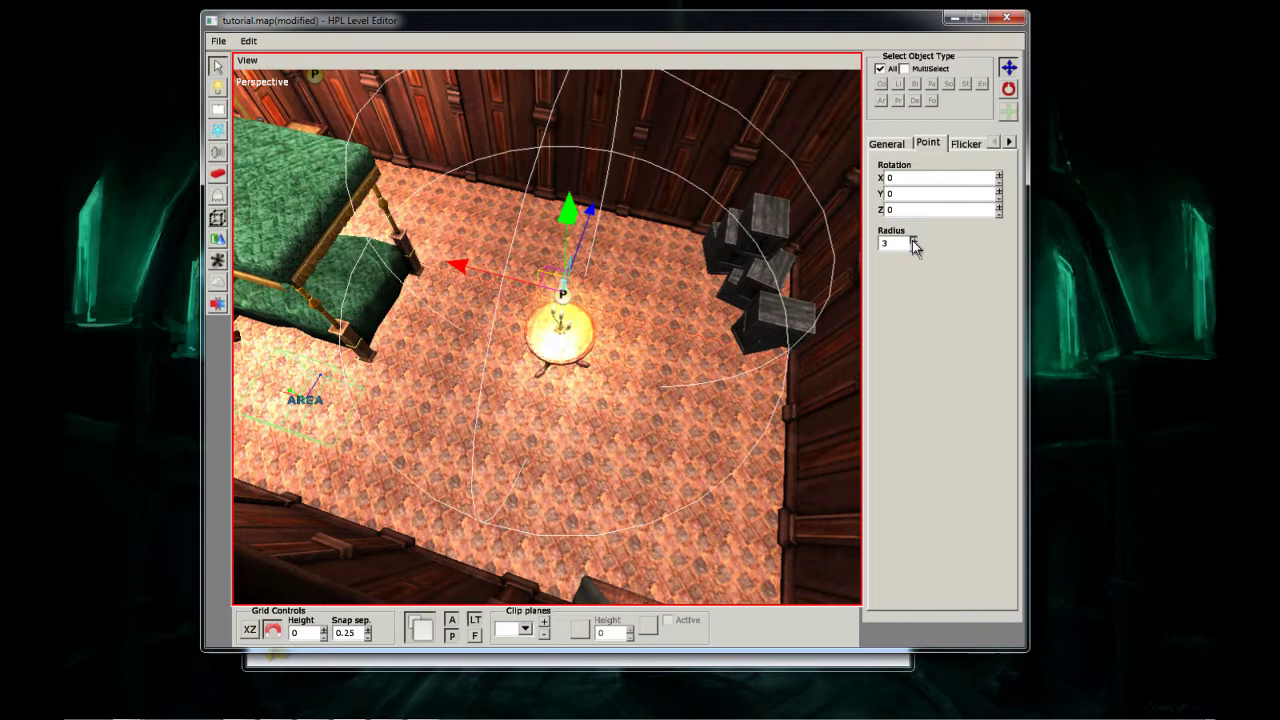
click(912, 242)
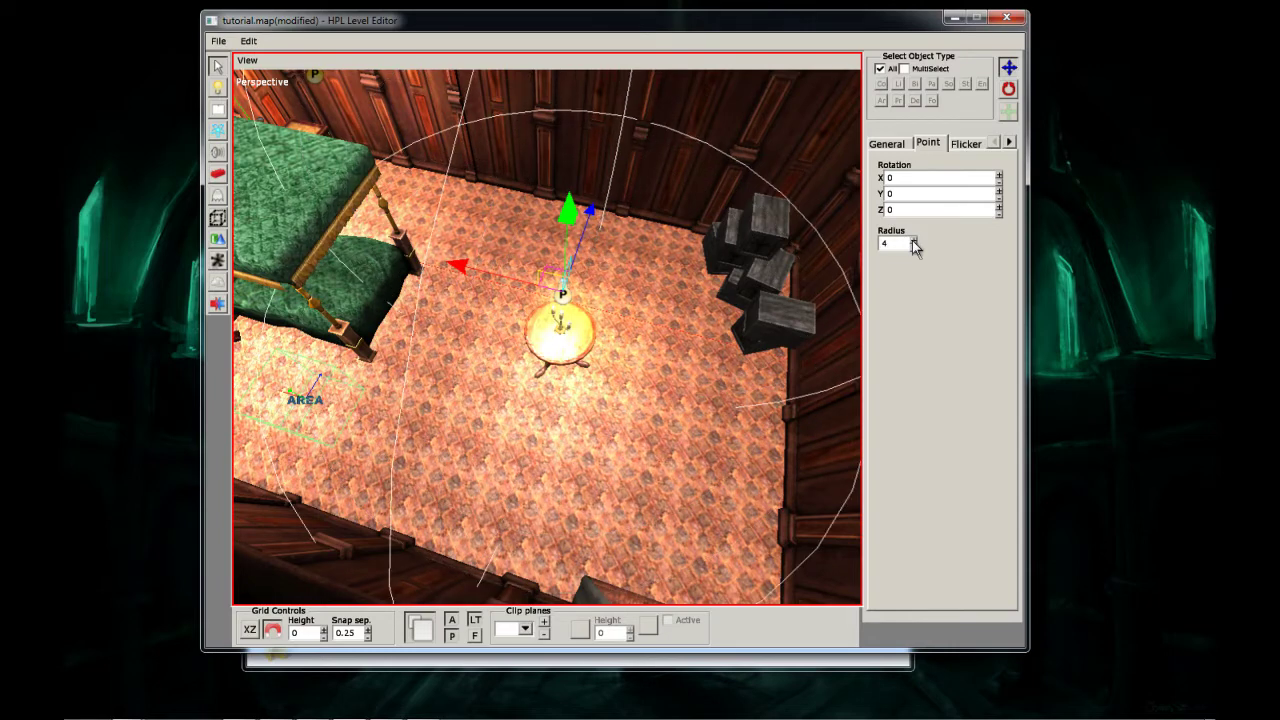
- Duplicate the point light above the candlestick and raise the copy higher over the table
click(250, 42)
click(283, 104)
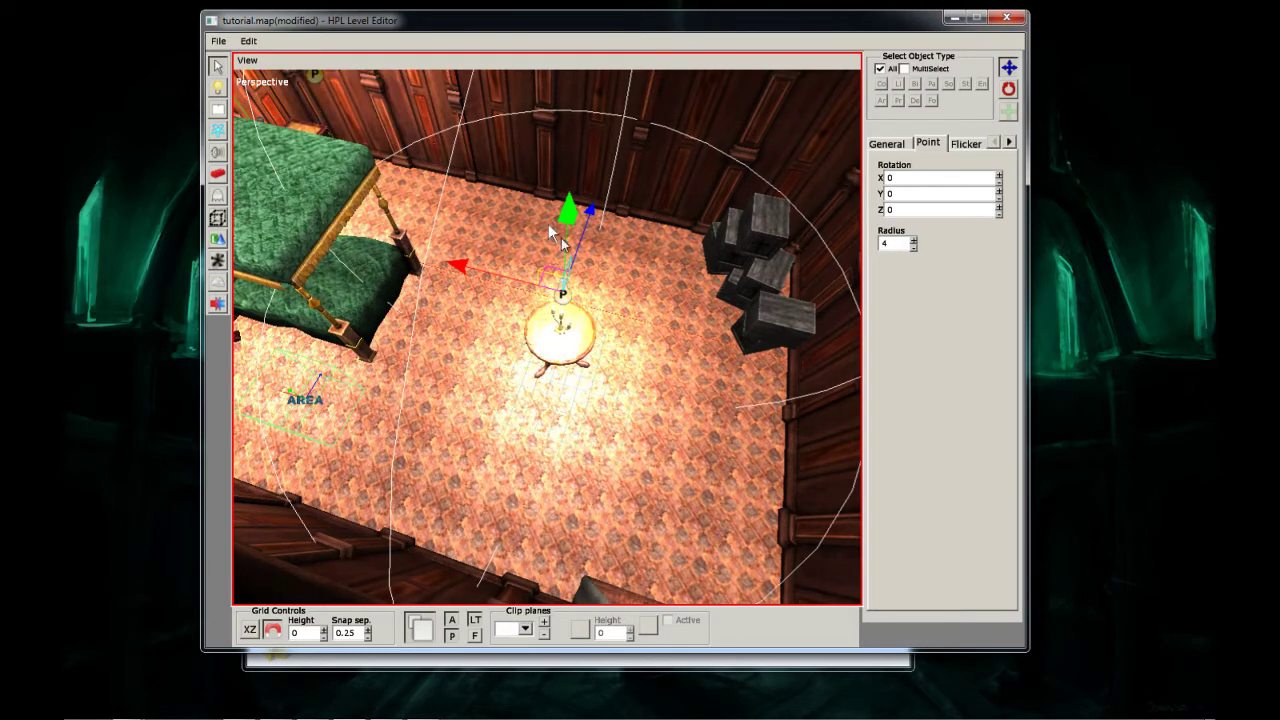
drag(568, 213, 555, 42)
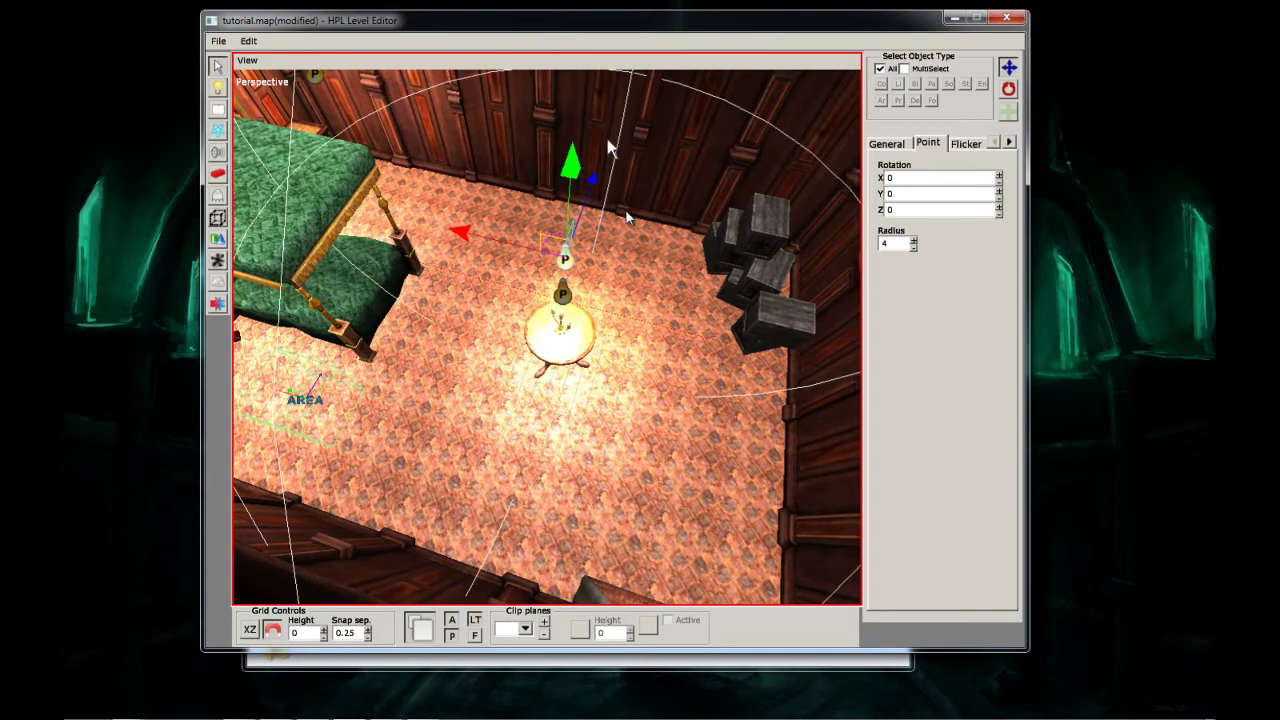
scroll(627, 217, down, 5)
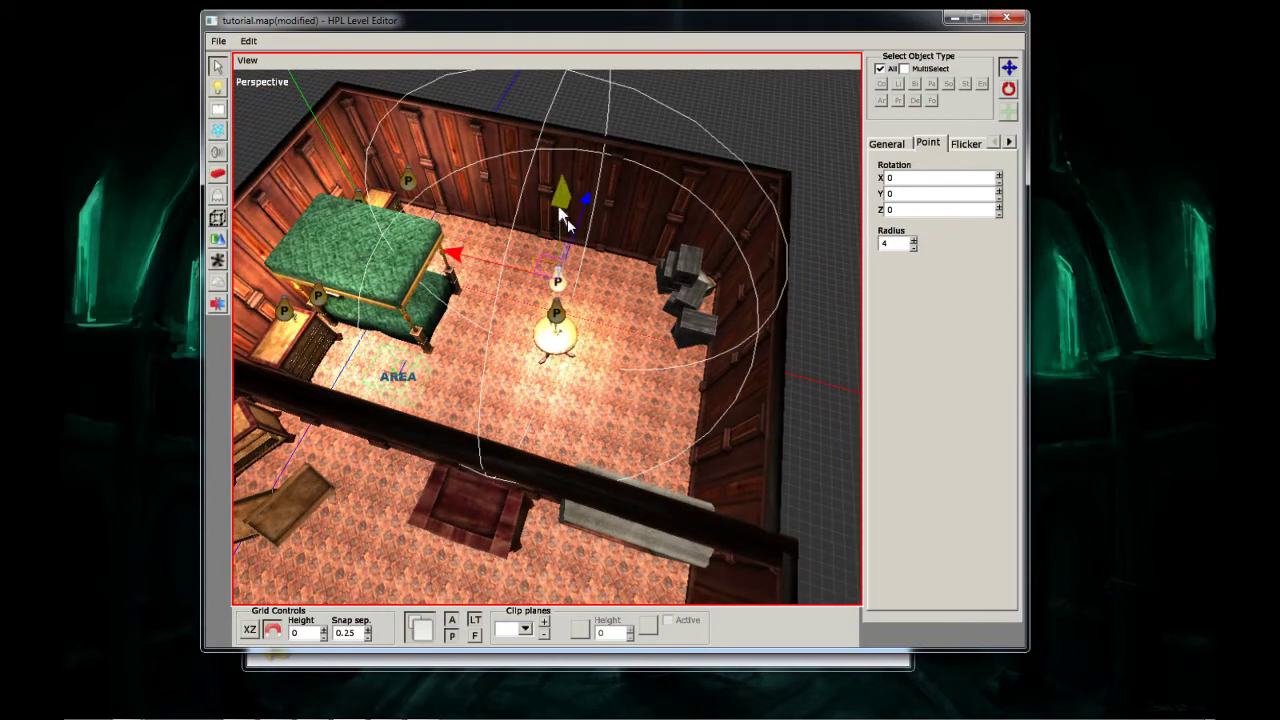
scroll(592, 317, up, 2)
alt+drag(549, 297, 317, 285)
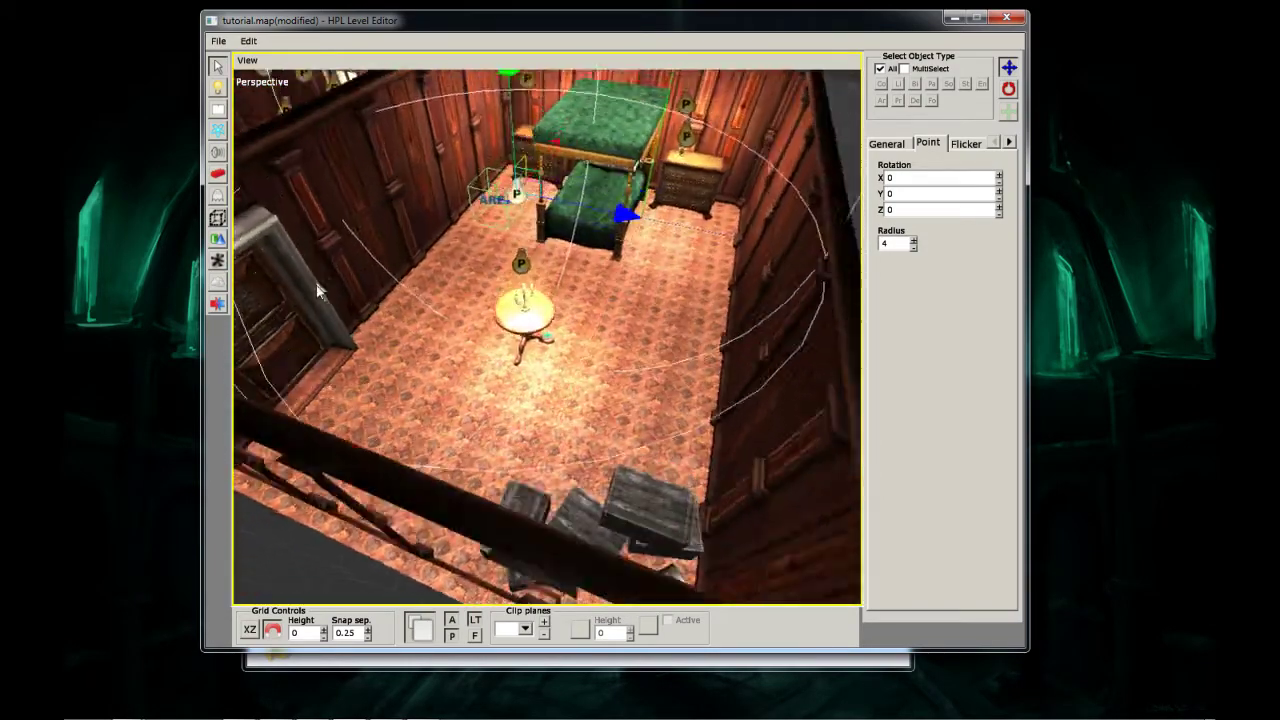
middle_drag(317, 290, 623, 254)
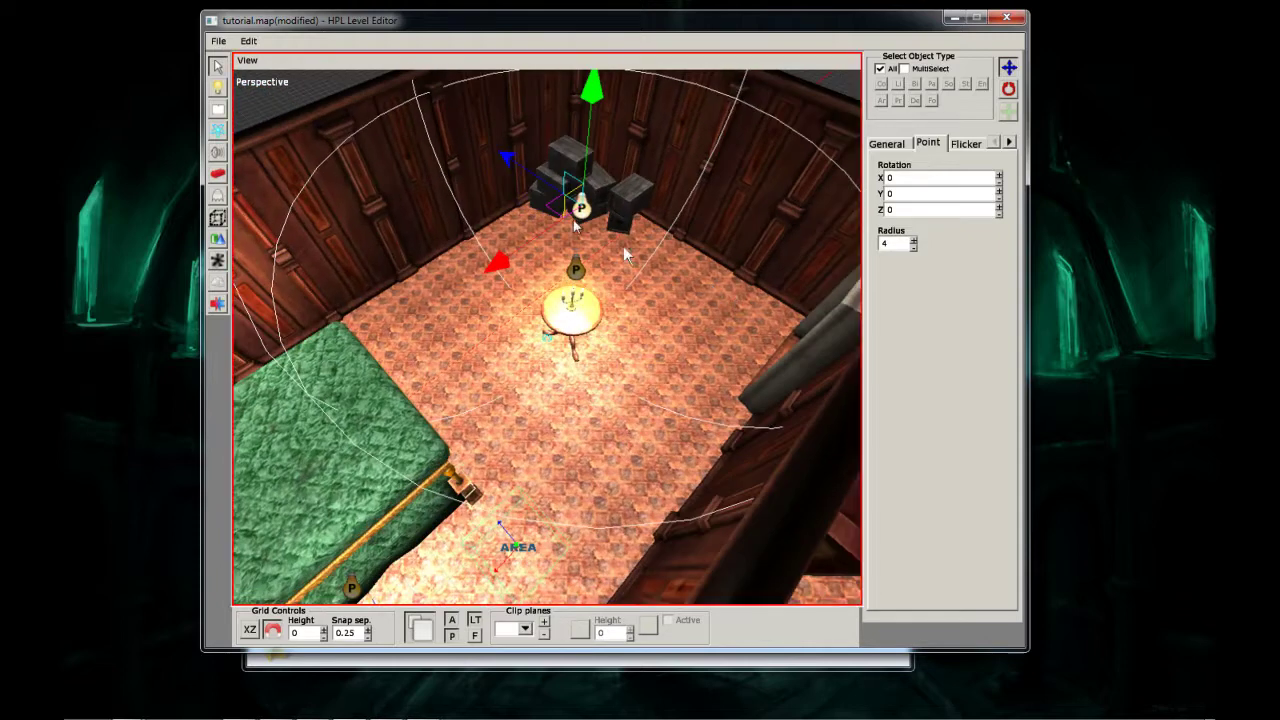
- Save the map, then switch to the Amnesia - The Dark Descent game window and start the tutorial custom story
click(220, 41)
click(245, 93)
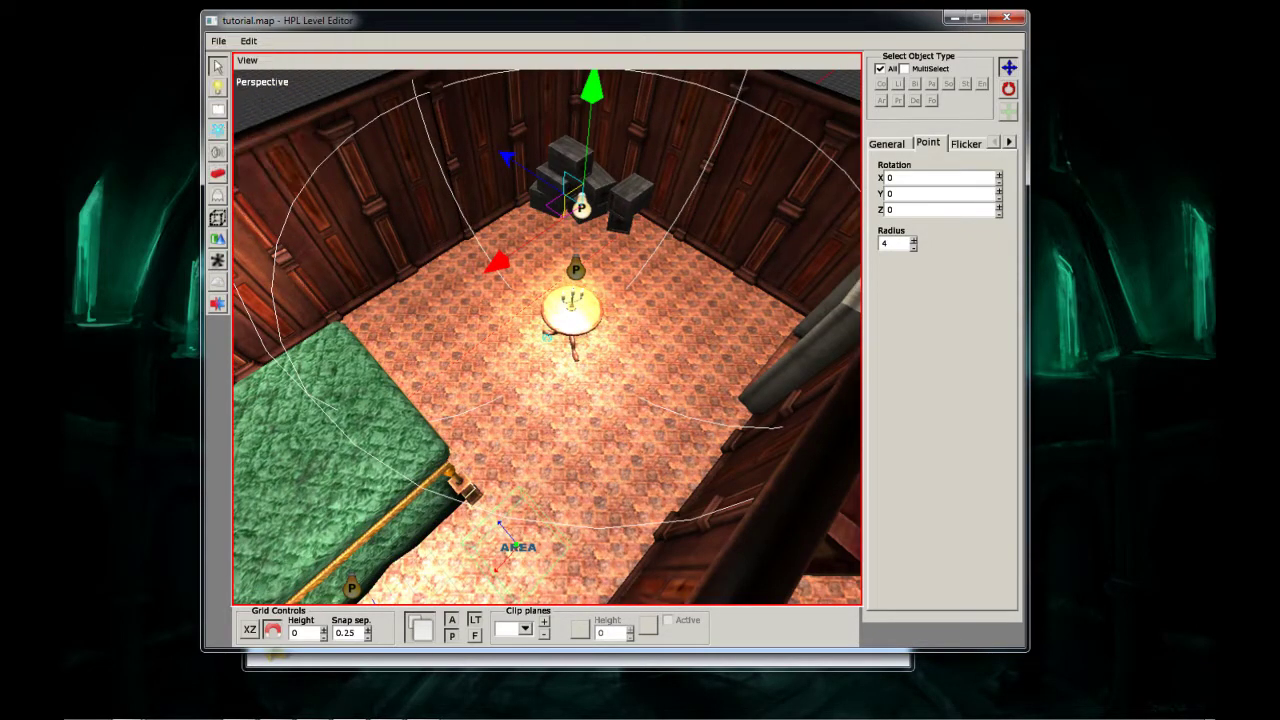
drag(66, 90, 640, 88)
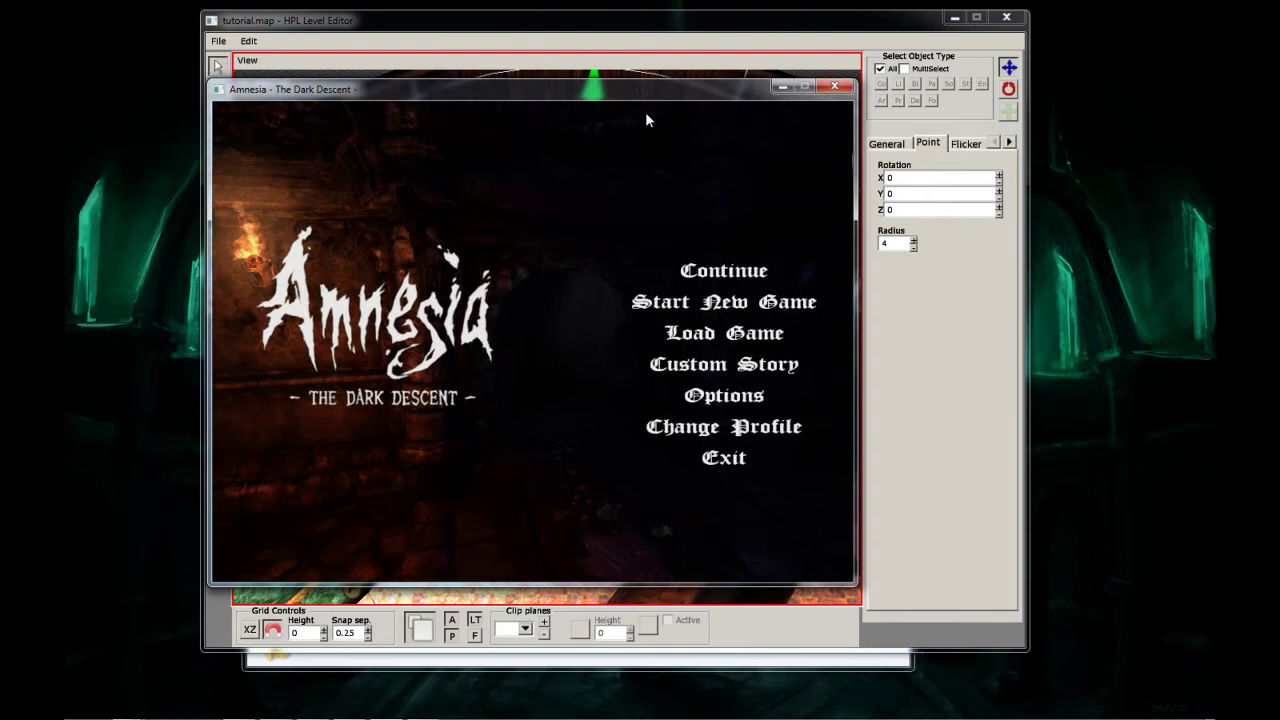
click(755, 366)
click(350, 236)
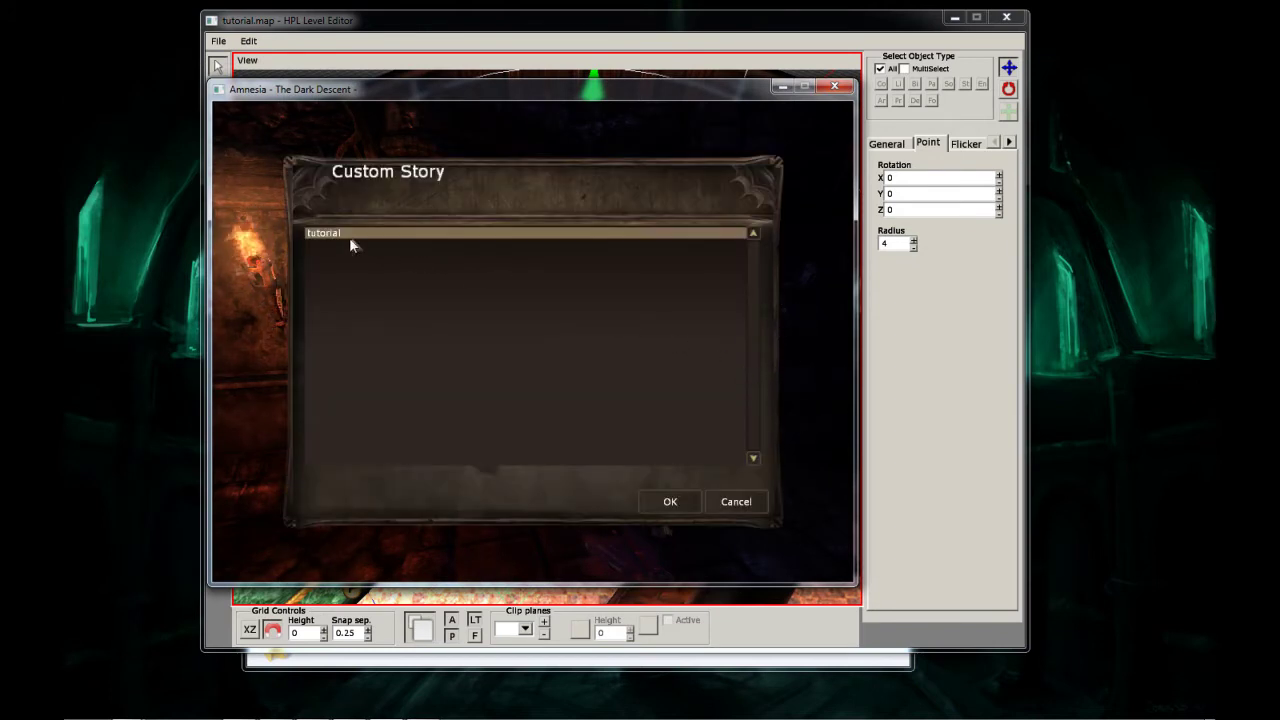
click(660, 493)
click(732, 355)
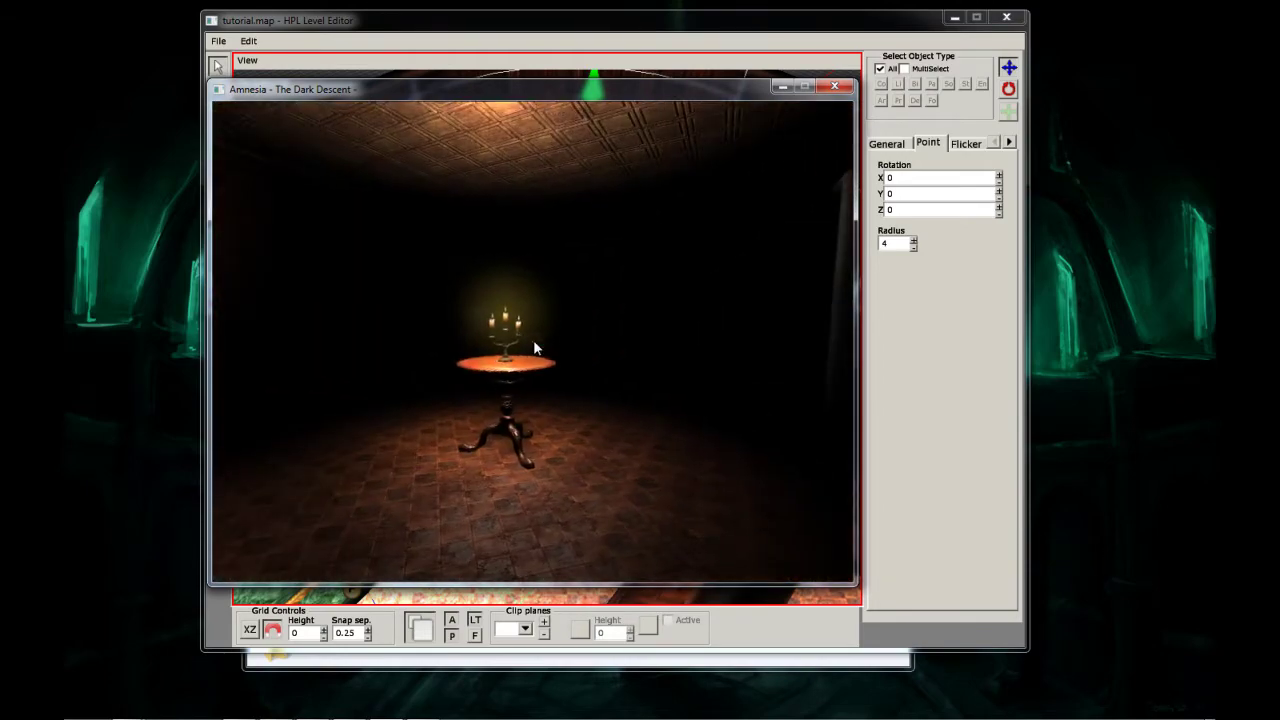
- Walk through the bedroom to check its lighting, pick up the tinderbox at the nightstand and approach the candlelit round table
key(w)
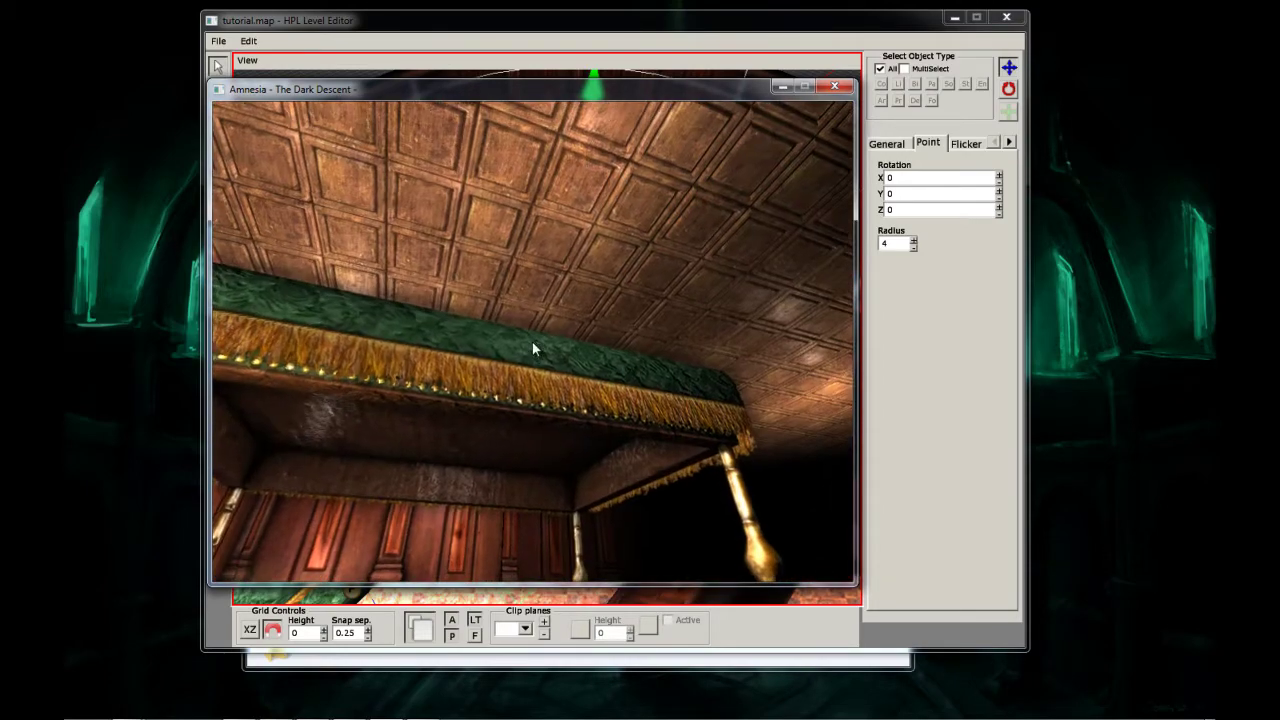
key(s)
key(w)
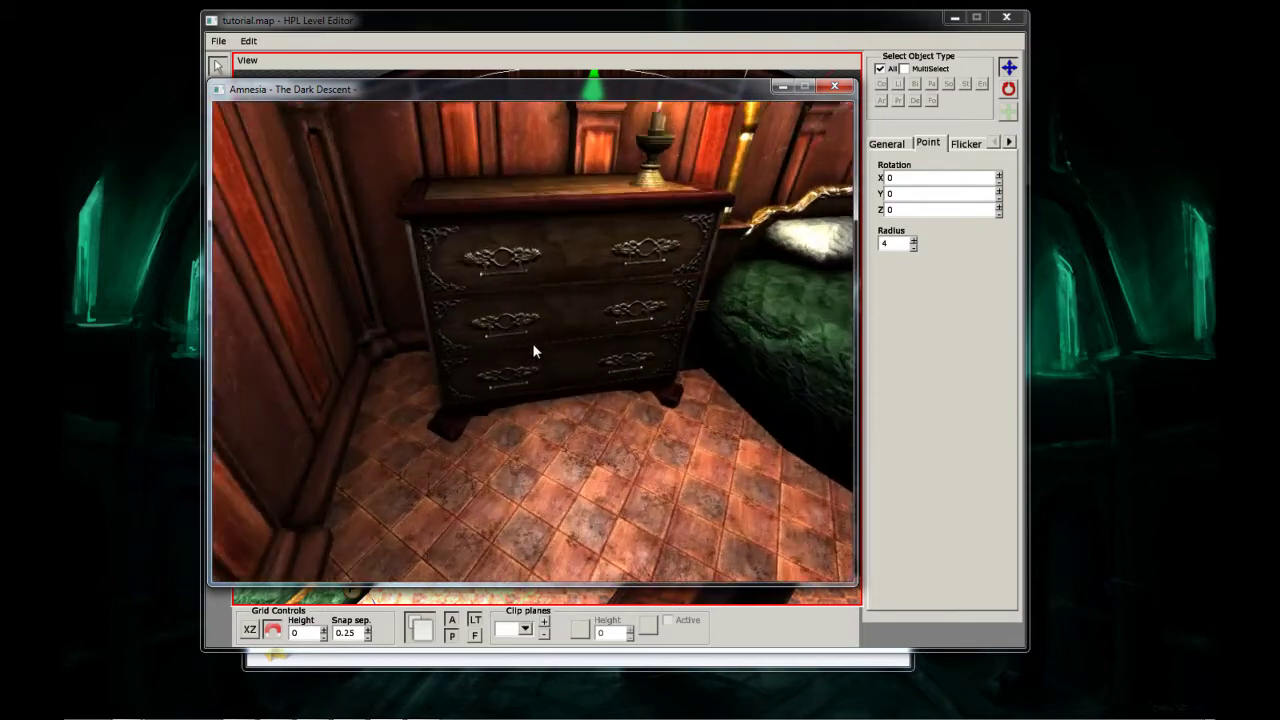
mouse_move(533, 343)
mouse_down()
mouse_move(553, 349)
mouse_move(533, 343)
mouse_up()
click(533, 343)
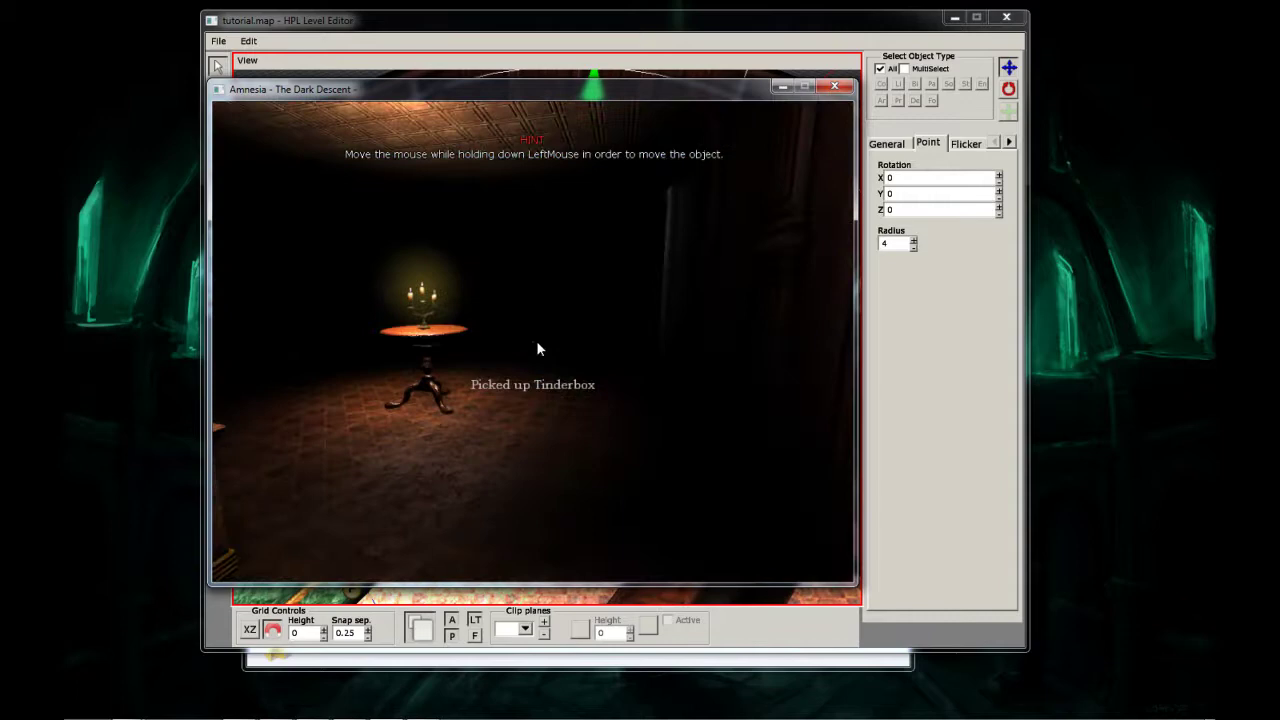
key(w)
key(d)
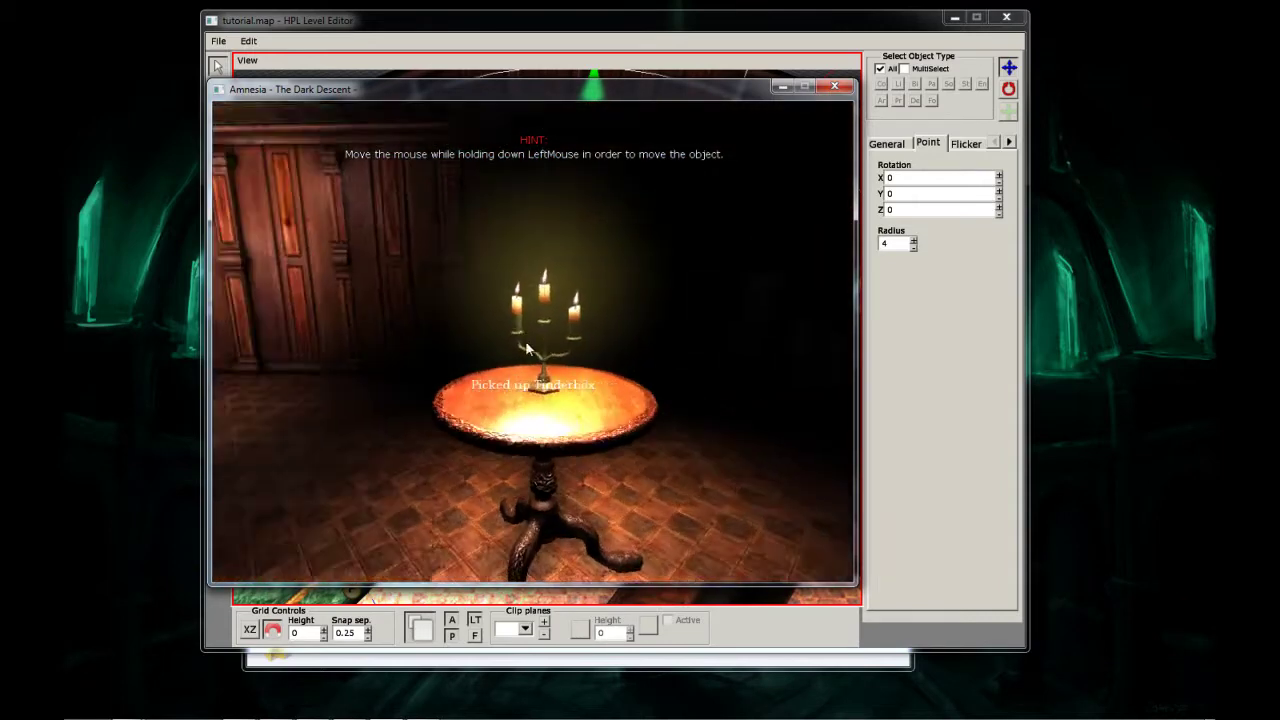
- Walk around the dark part of the bedroom and the candlelit table to judge the lighting, and try to turn on the lantern
key(w)
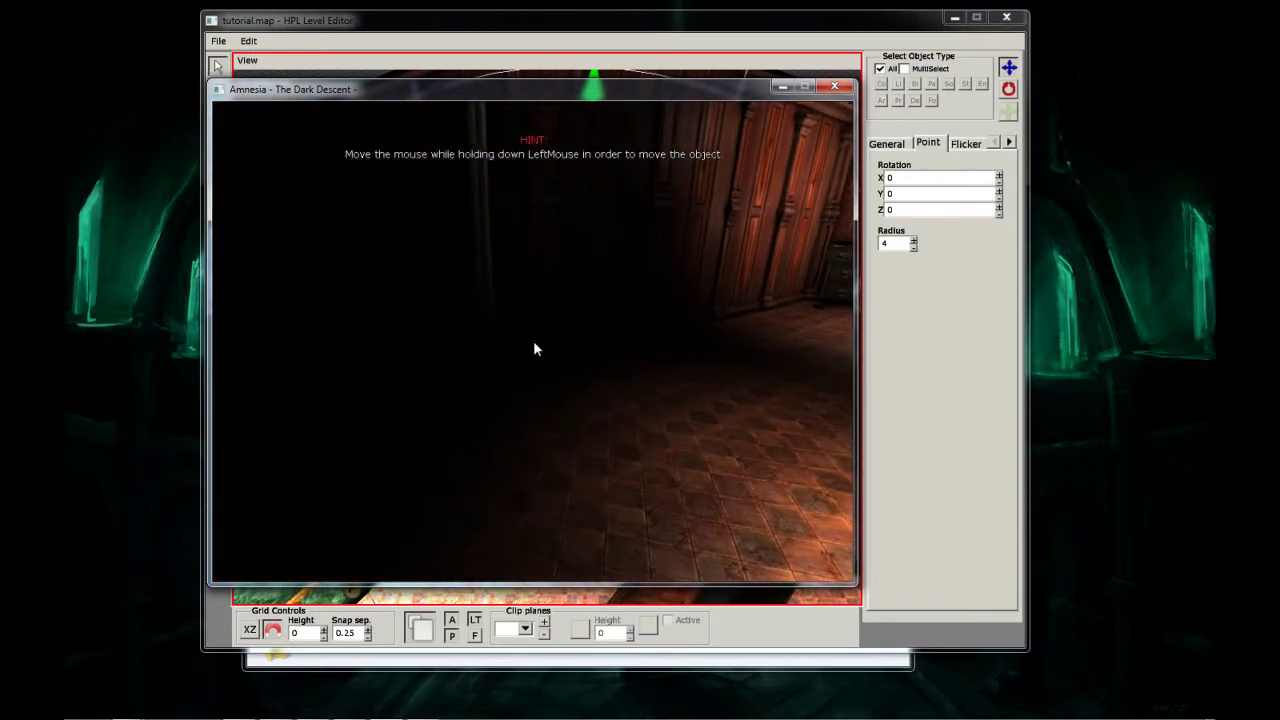
key(a)
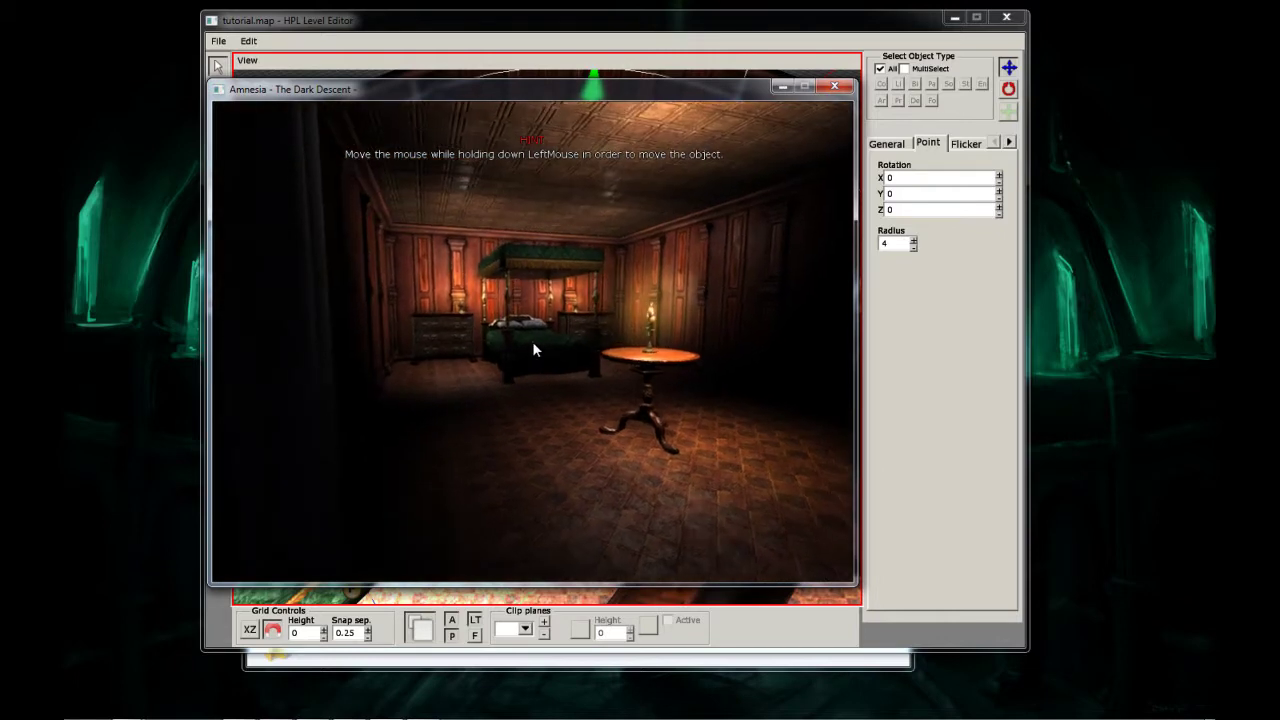
key(w)
key(f)
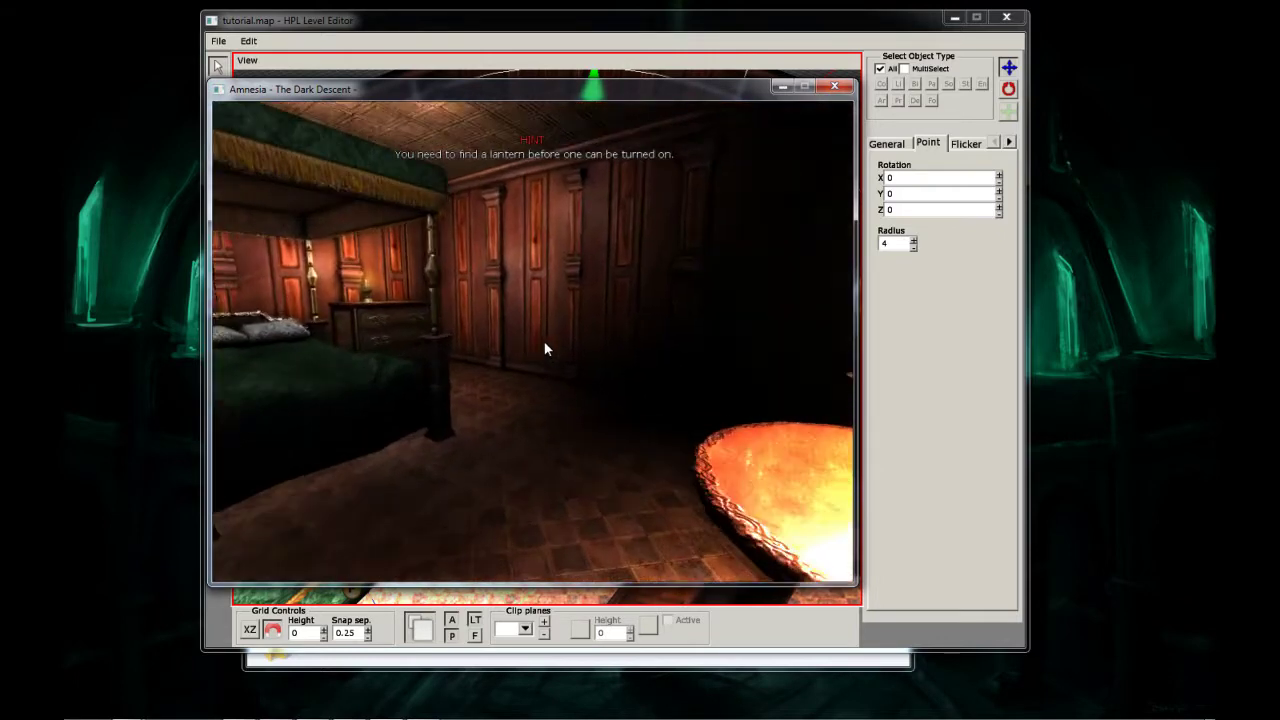
- Exit the playtest to the game's main menu and switch back to the HPL Level Editor
key(Escape)
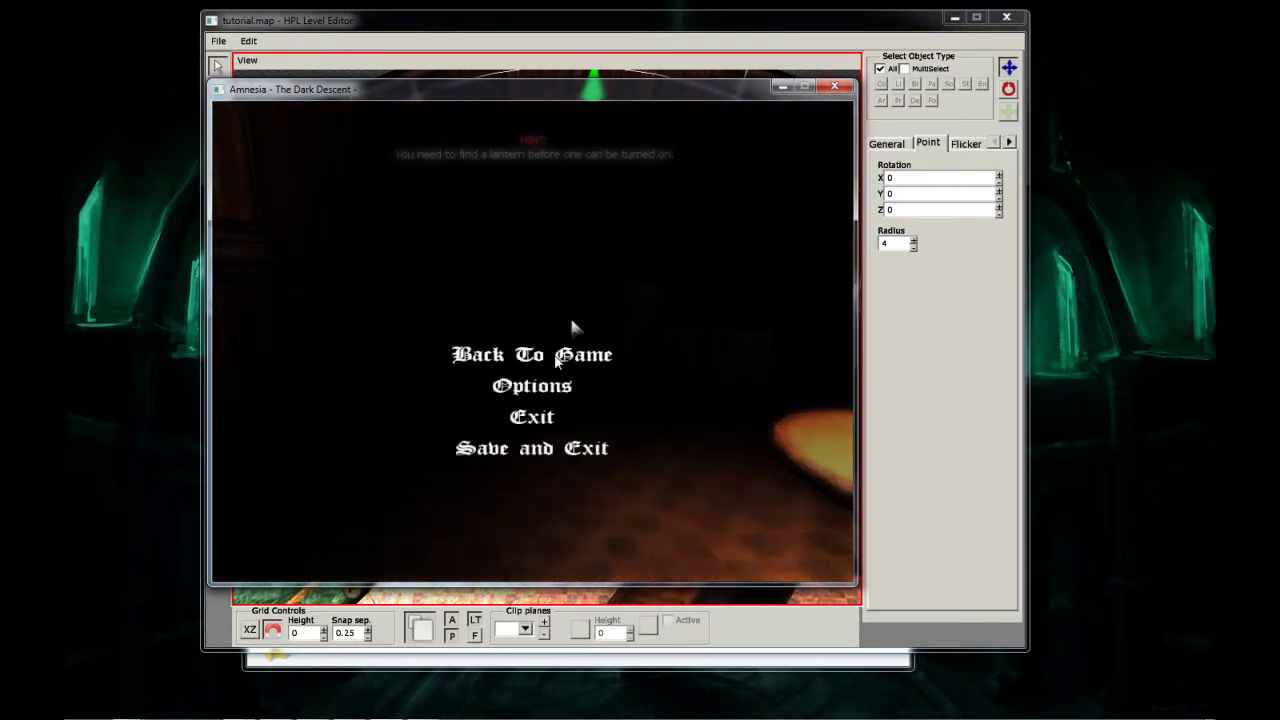
click(530, 452)
click(512, 363)
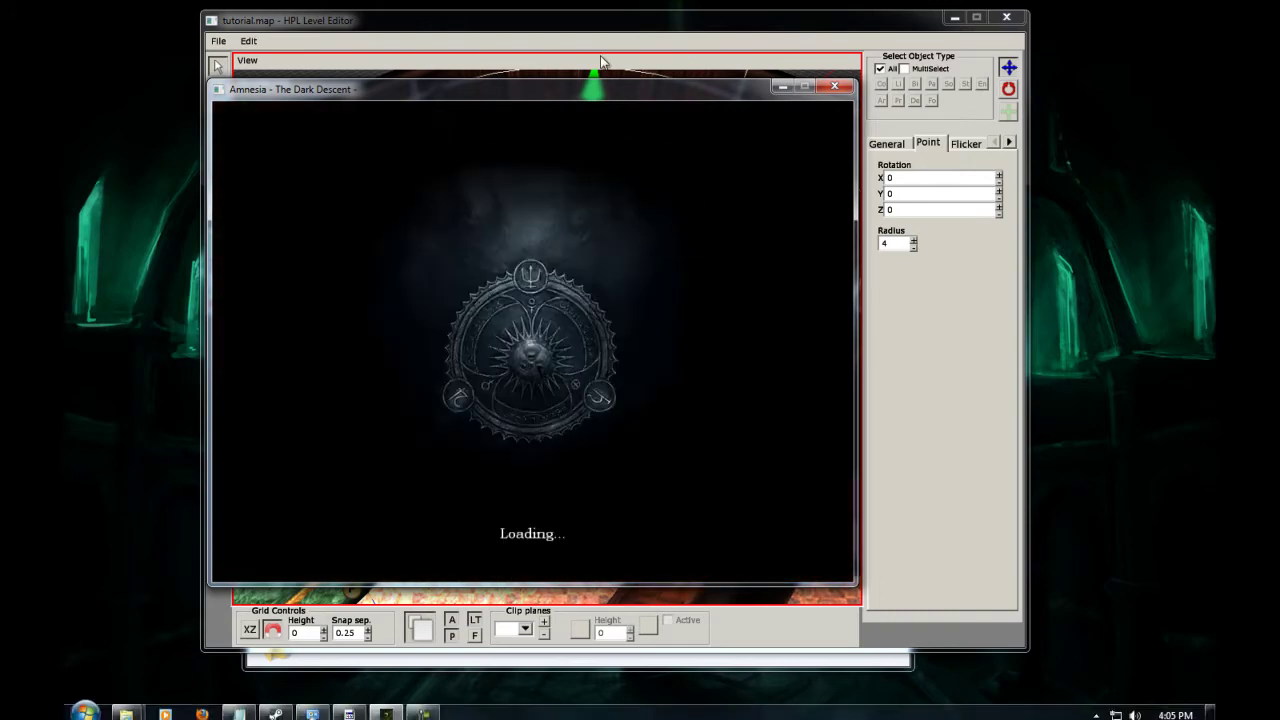
key(super)
drag(598, 90, 64, 88)
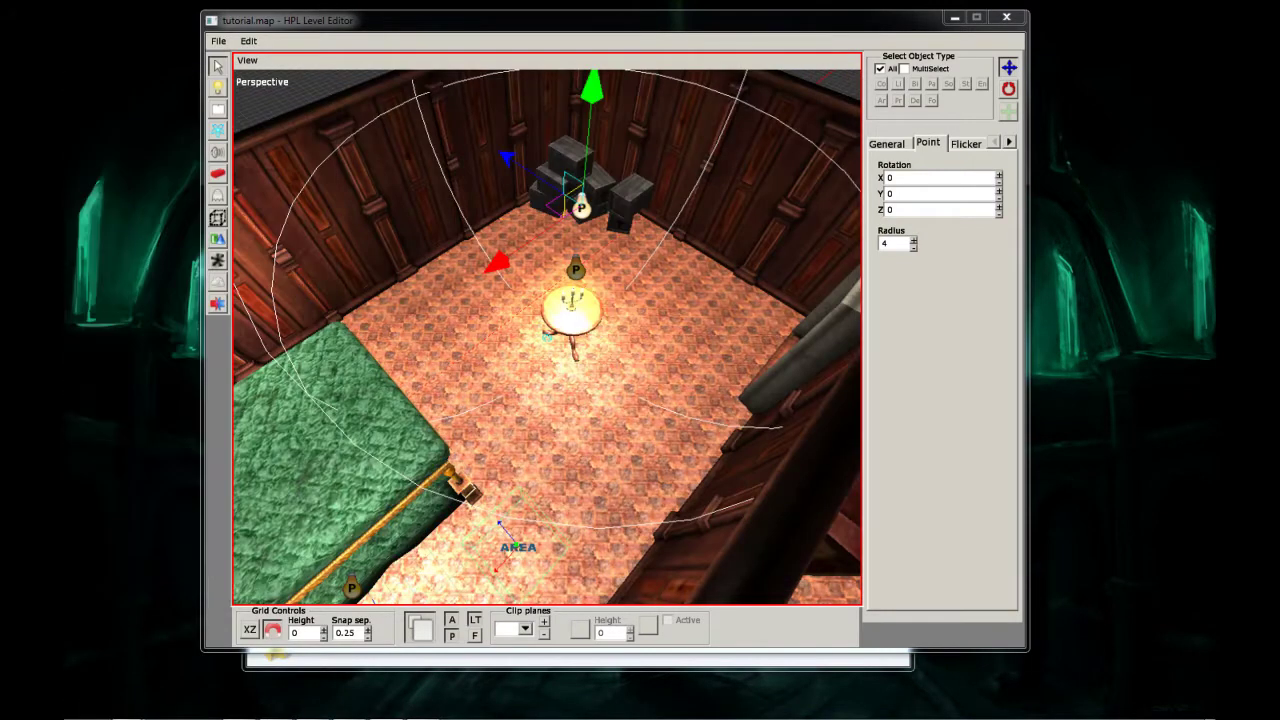
- Place a candlestick_wall entity from the lamp category on the bedroom floor between the stacked crates and the round table
click(598, 336)
scroll(598, 336, down, 5)
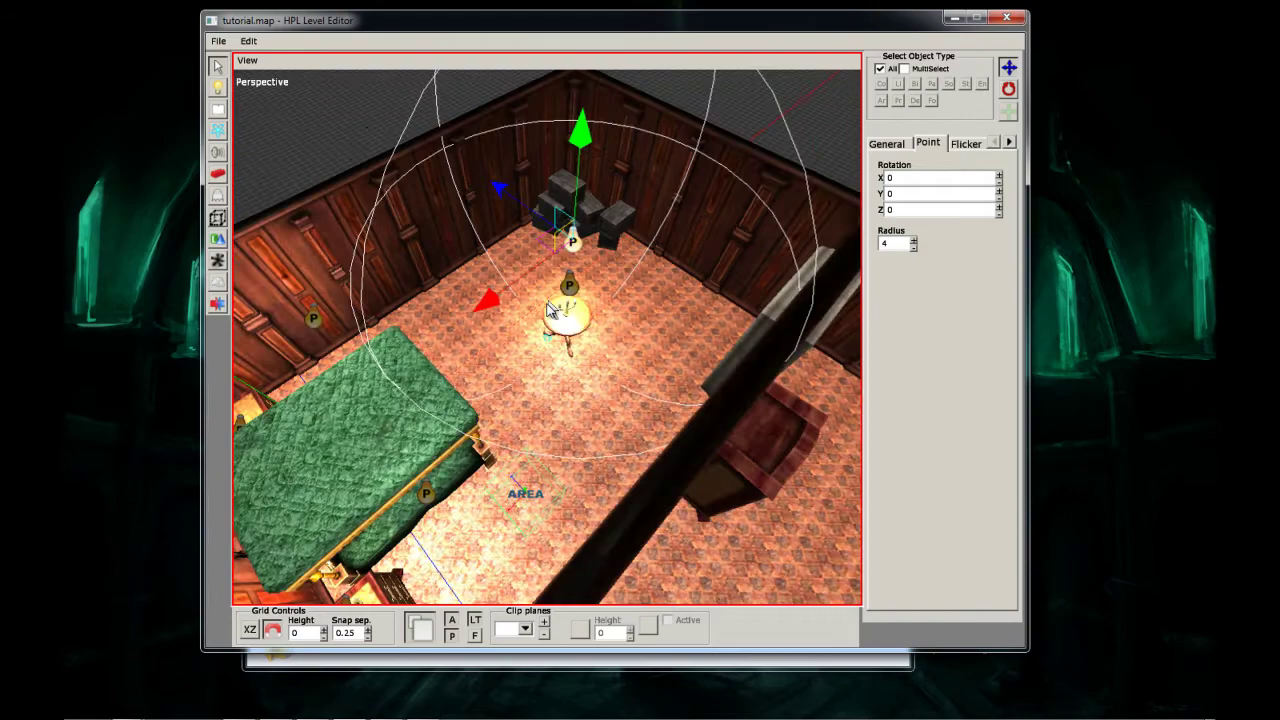
middle_drag(582, 298, 503, 342)
scroll(603, 306, down, 5)
scroll(598, 298, up, 5)
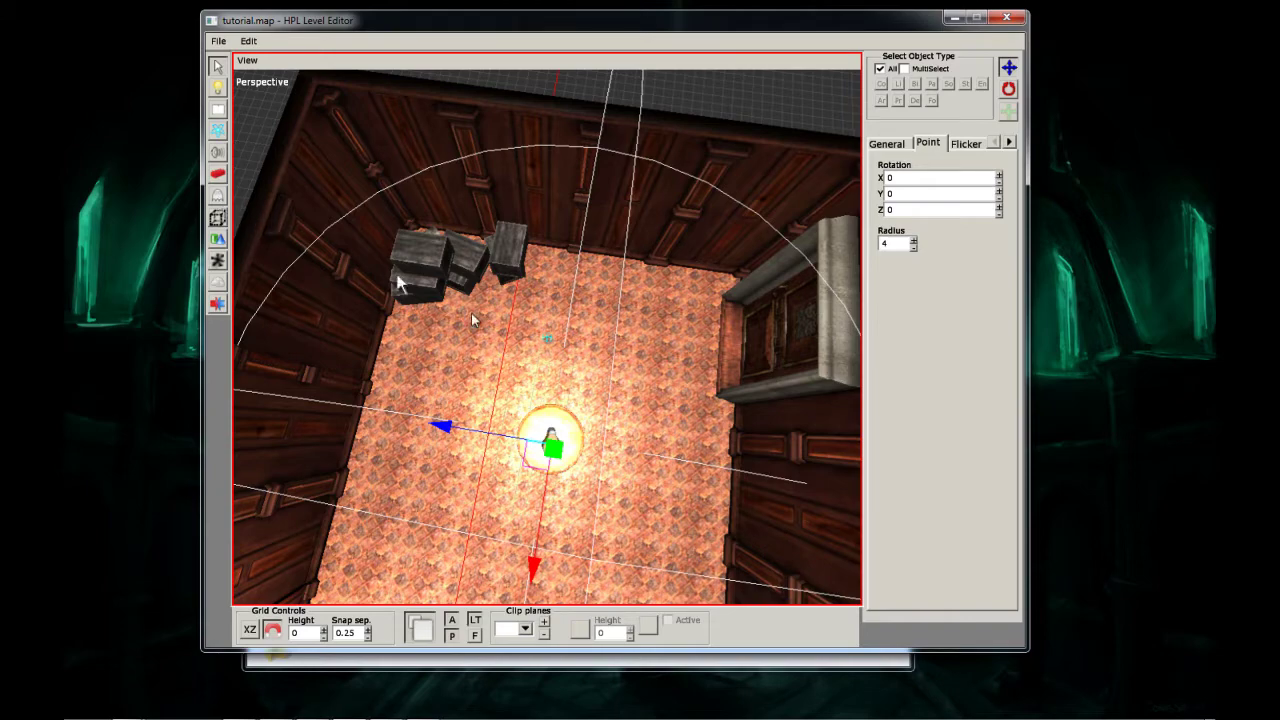
middle_drag(471, 313, 545, 298)
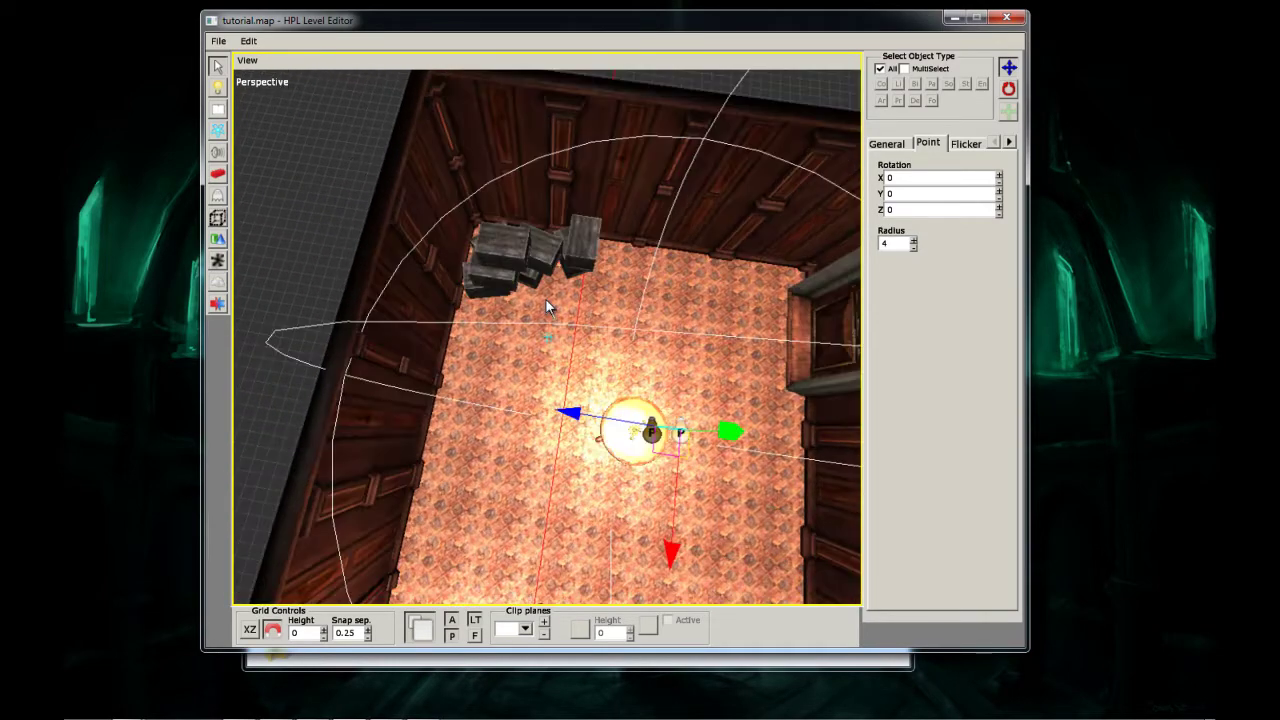
click(222, 198)
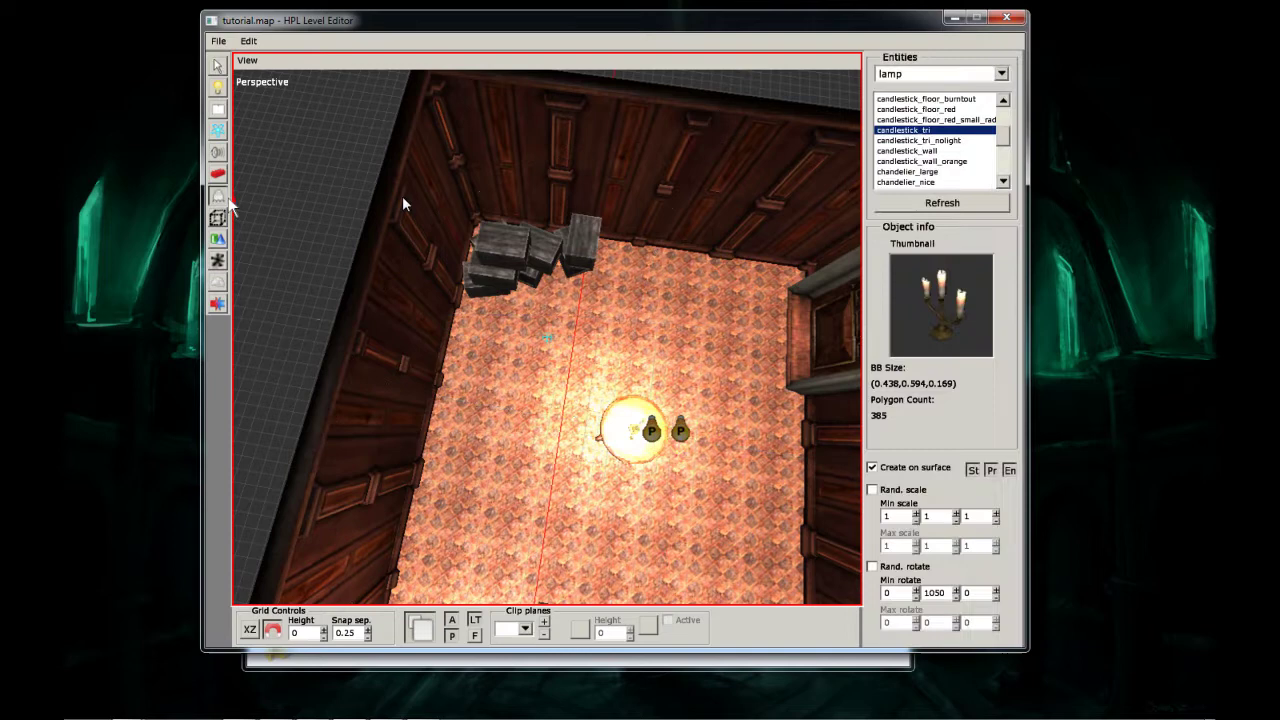
scroll(895, 182, down, 2)
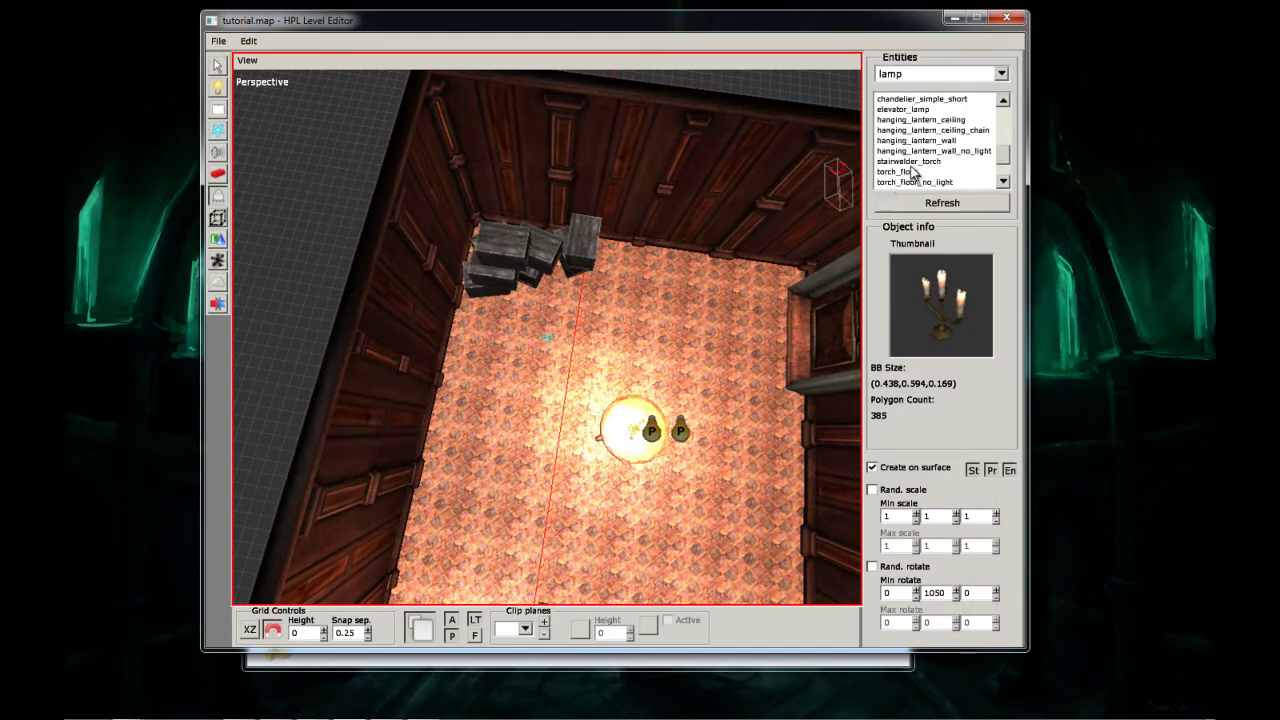
scroll(918, 150, up, 2)
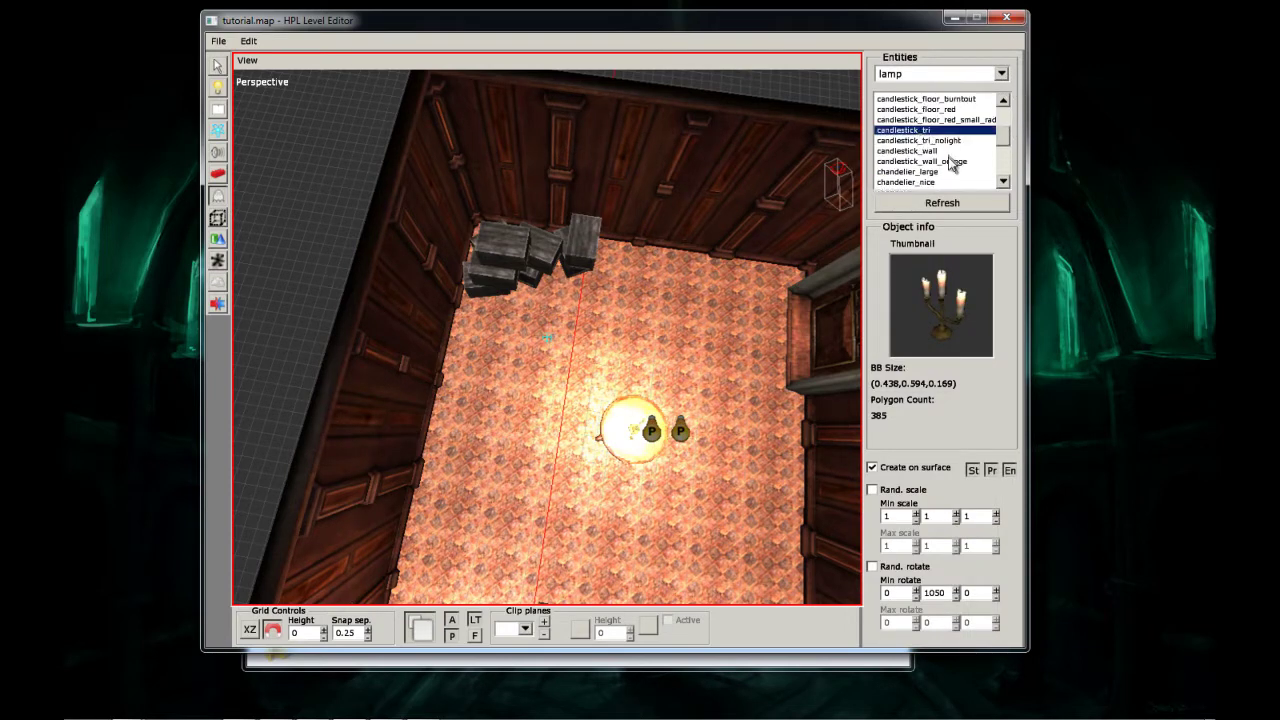
click(924, 151)
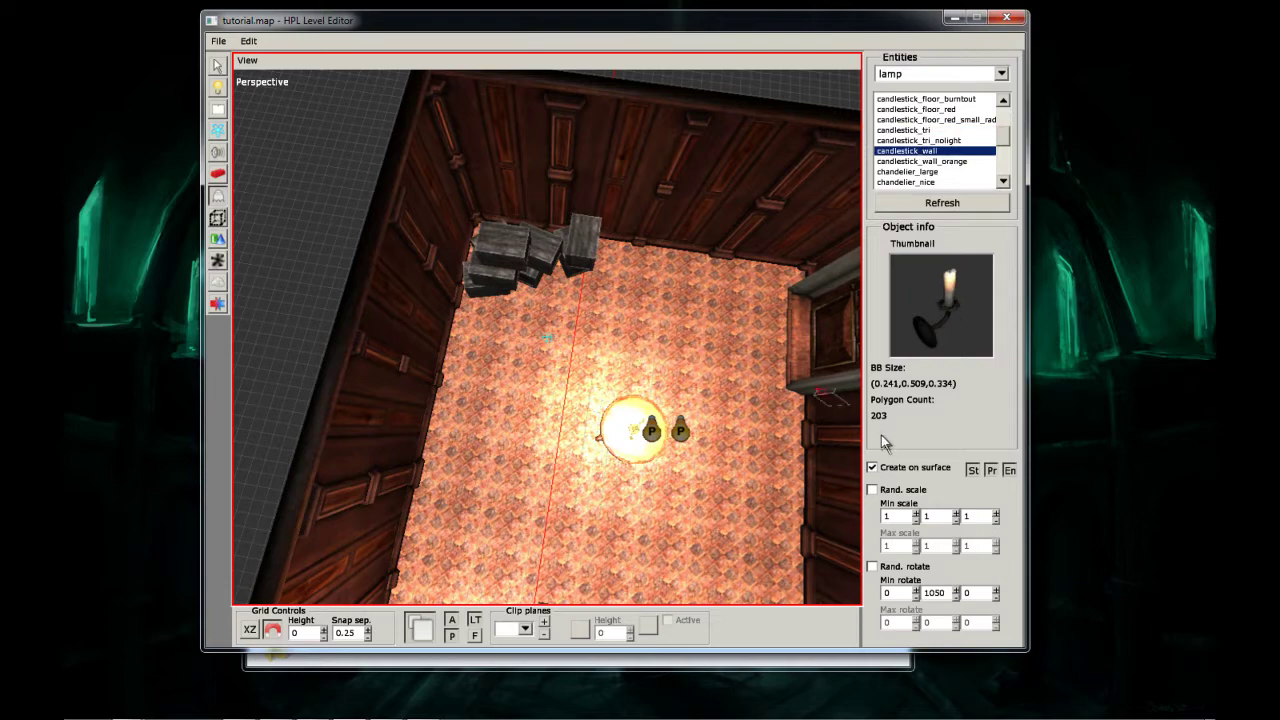
click(648, 285)
- Select the wall candlestick on the floor and set its Y rotation to 990
scroll(654, 278, up, 3)
scroll(534, 267, up, 4)
middle_drag(720, 299, 594, 290)
click(218, 67)
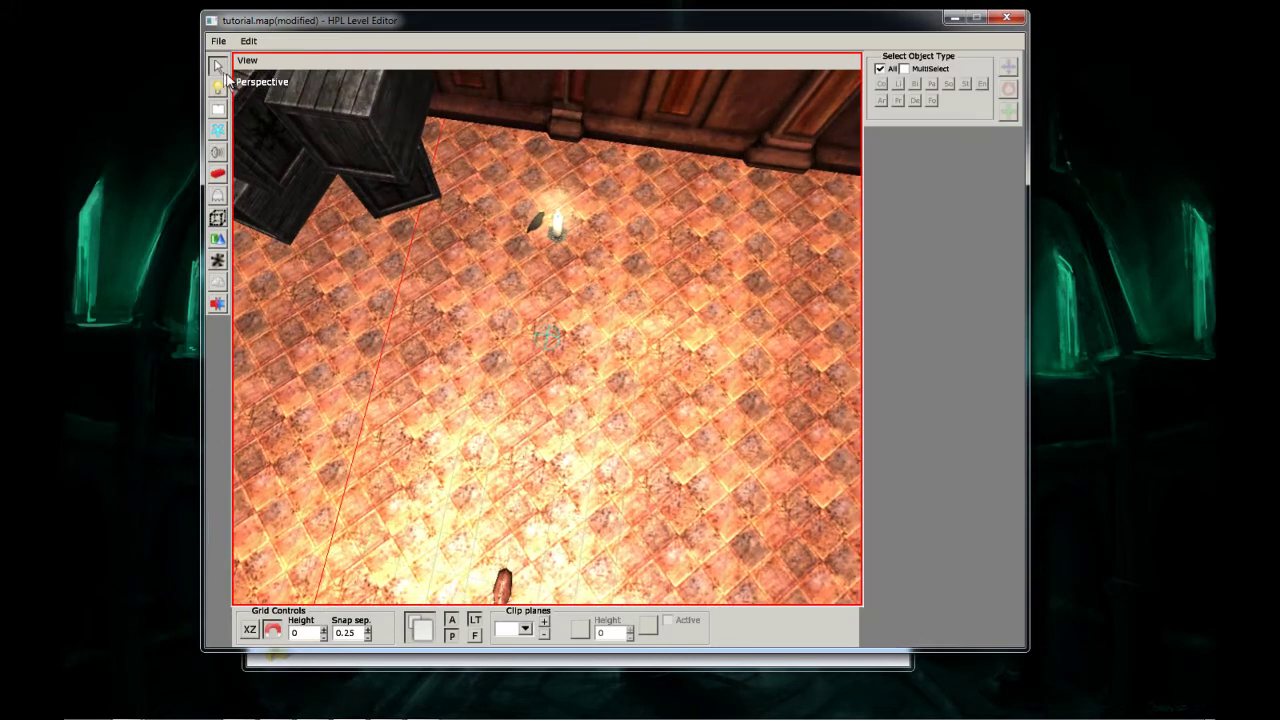
click(558, 229)
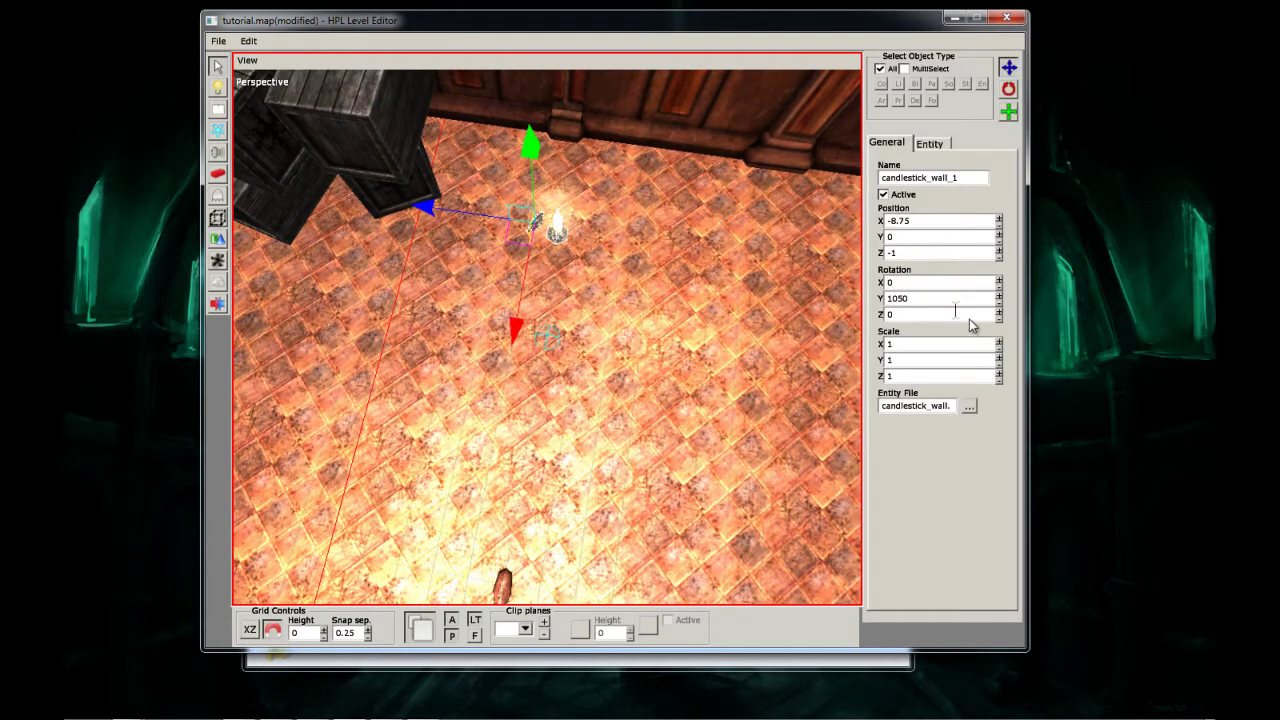
click(1000, 298)
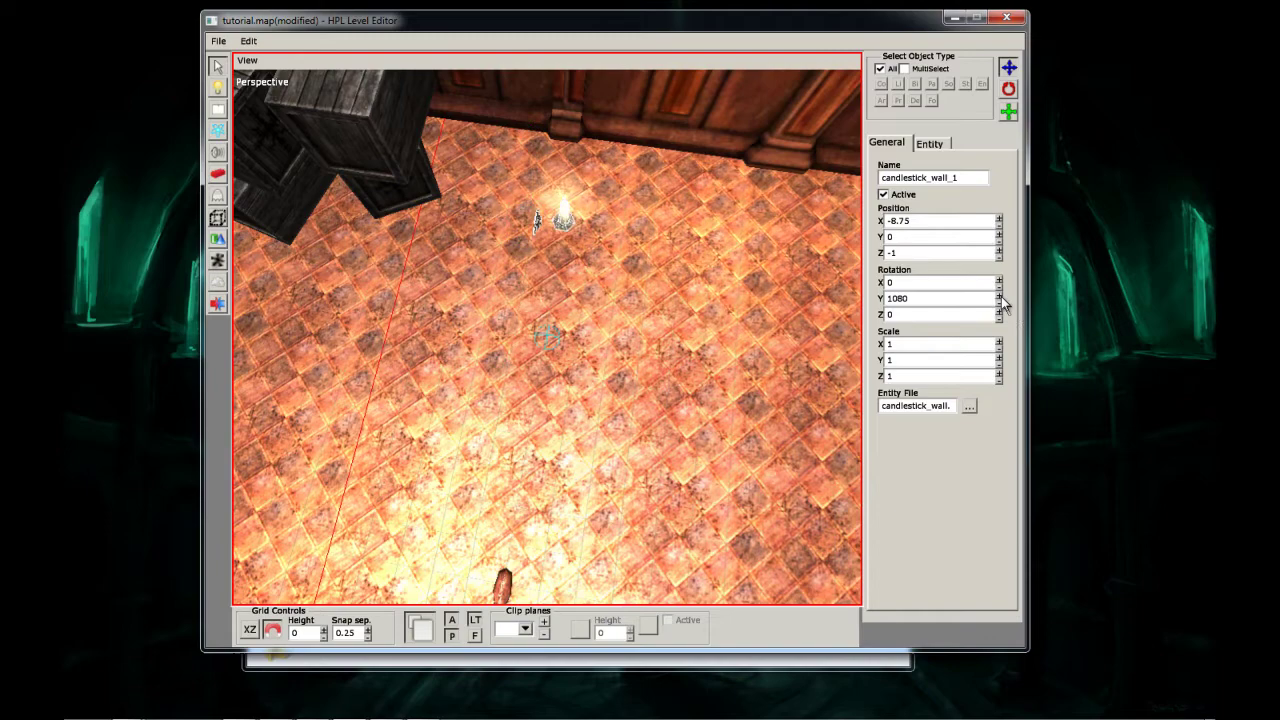
click(1000, 304)
click(1000, 304)
click(1000, 304)
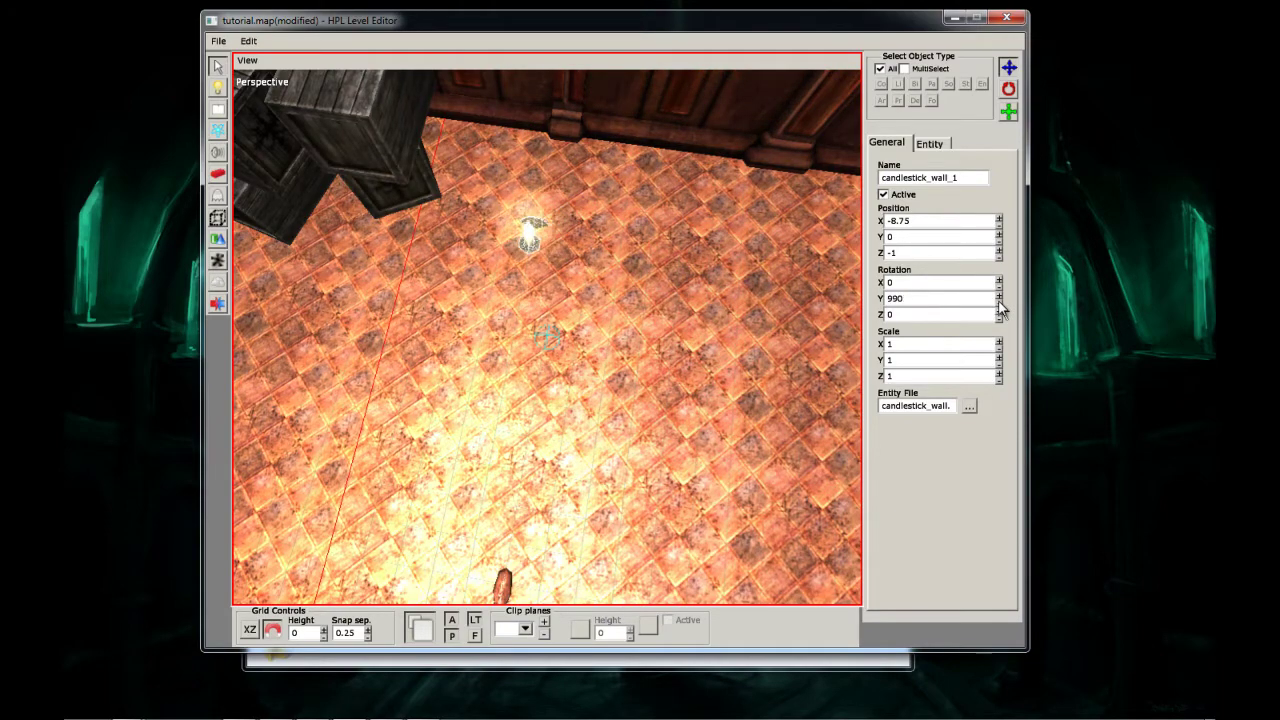
- Reselect the wall candlestick and raise it to a Y position of 1.5
middle_drag(577, 275, 554, 271)
click(537, 263)
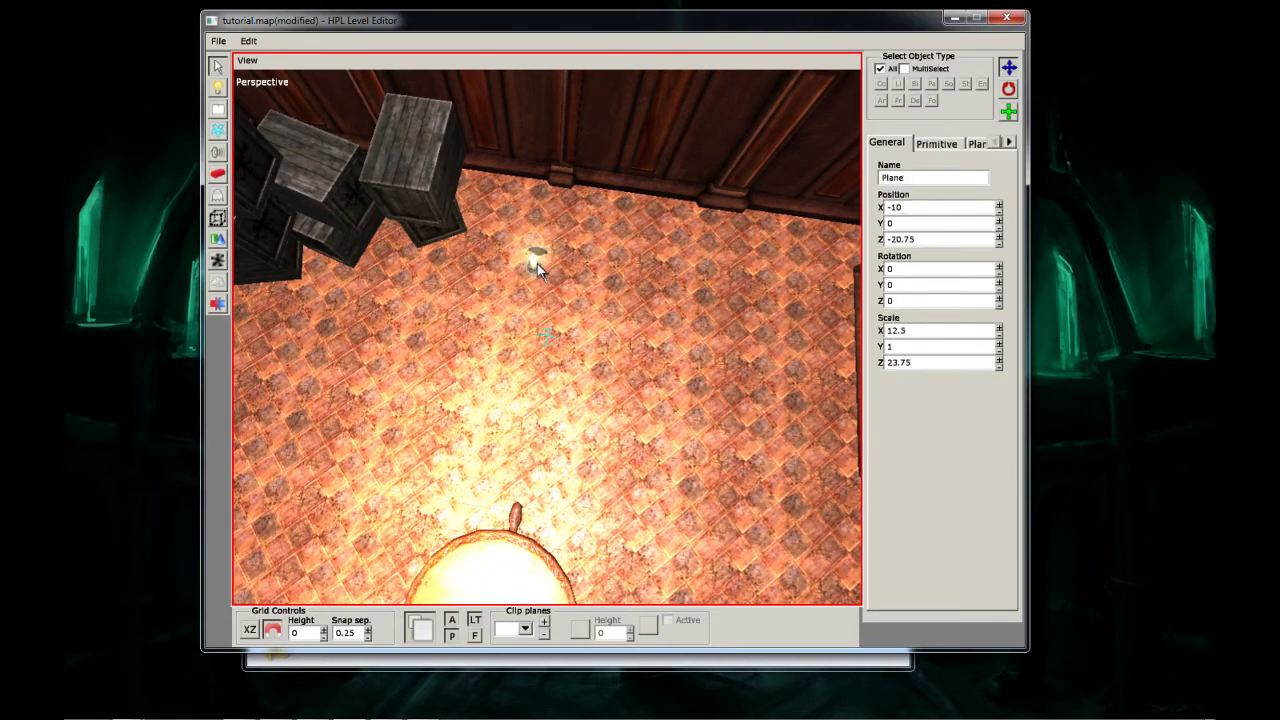
click(532, 262)
click(534, 263)
click(530, 250)
click(530, 257)
click(534, 266)
drag(537, 192, 525, 48)
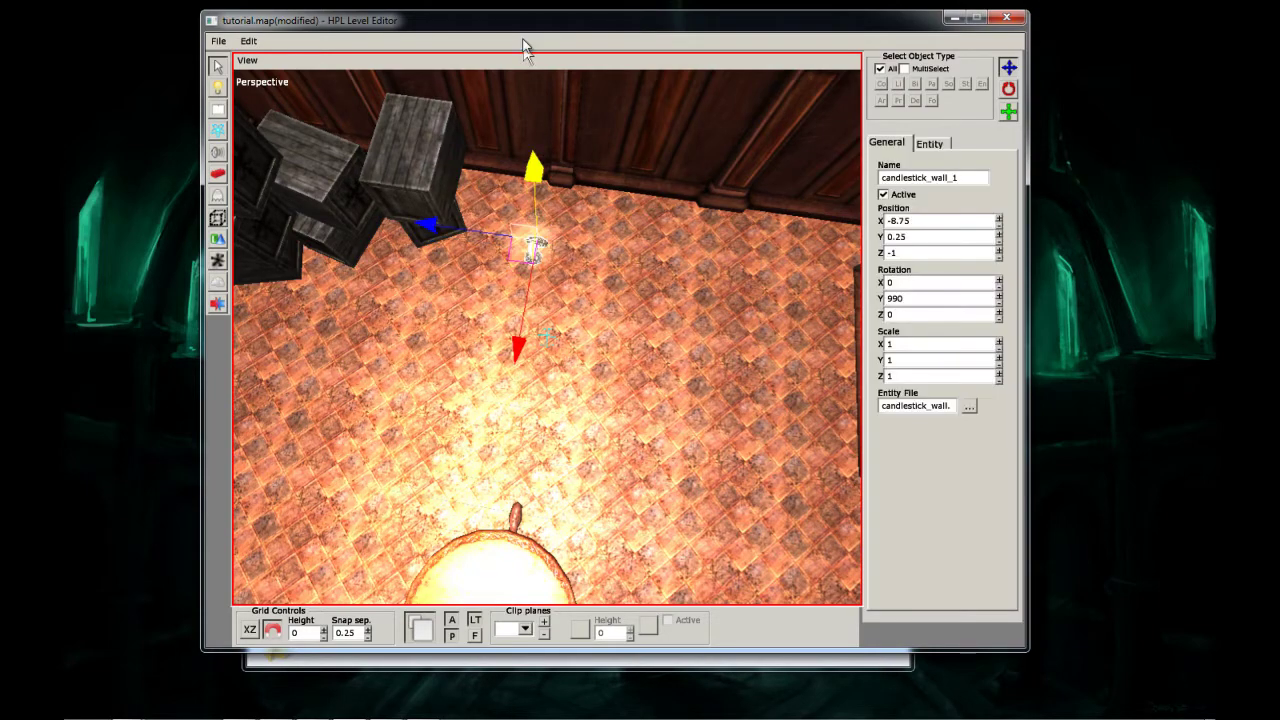
scroll(586, 191, down, 5)
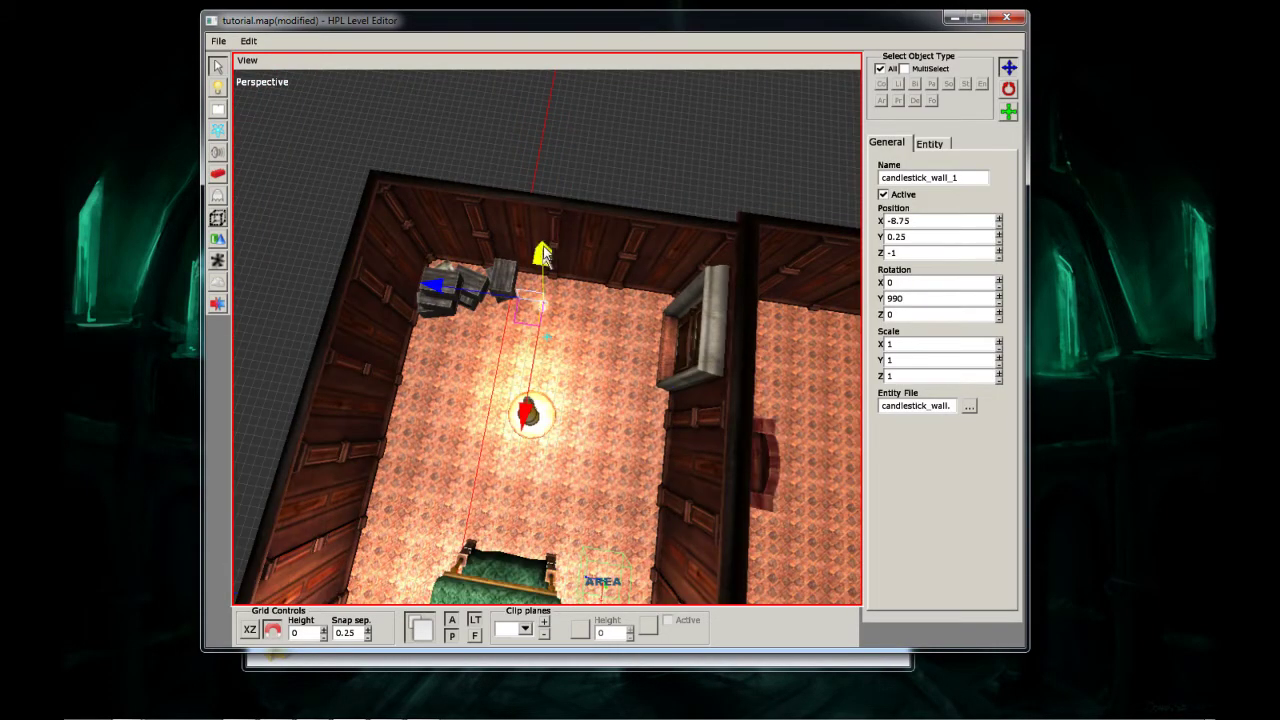
drag(543, 105, 557, 22)
- Mount the candlestick on the end wall between the crates and the door, at X -9.75, Y 2.25, Z -1.75
middle_drag(537, 250, 355, 235)
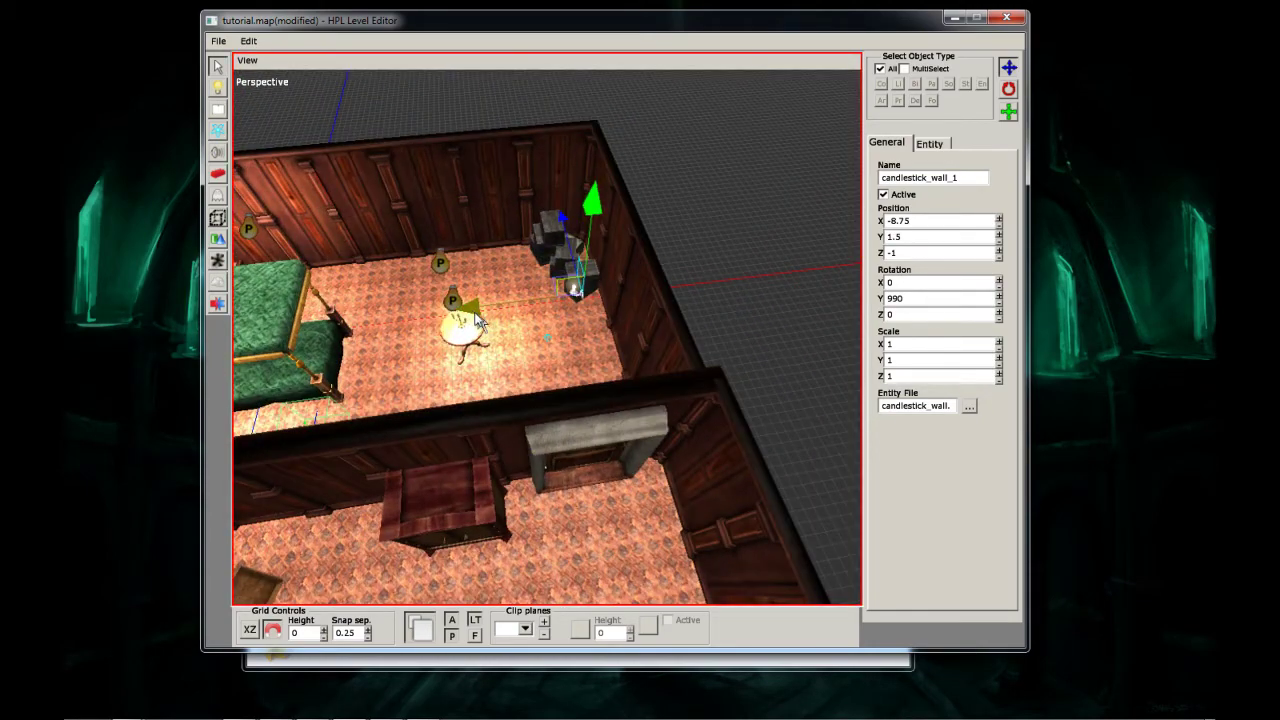
drag(493, 317, 537, 316)
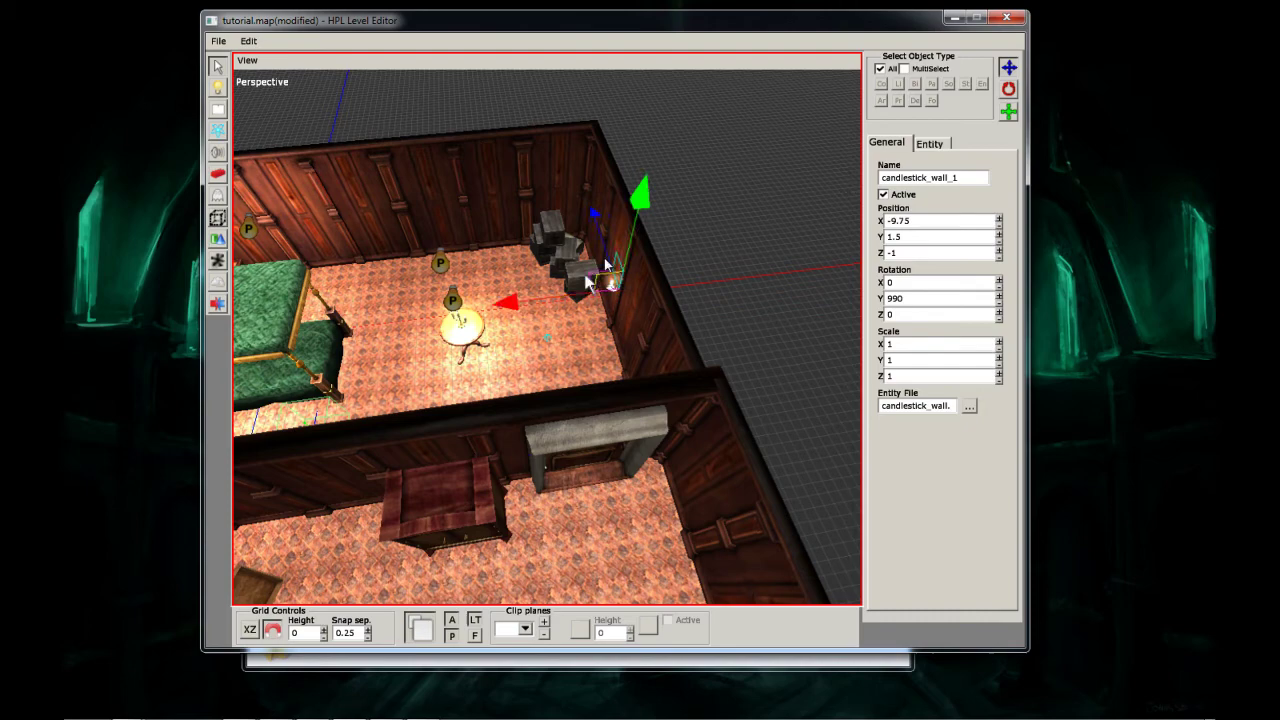
drag(590, 275, 557, 98)
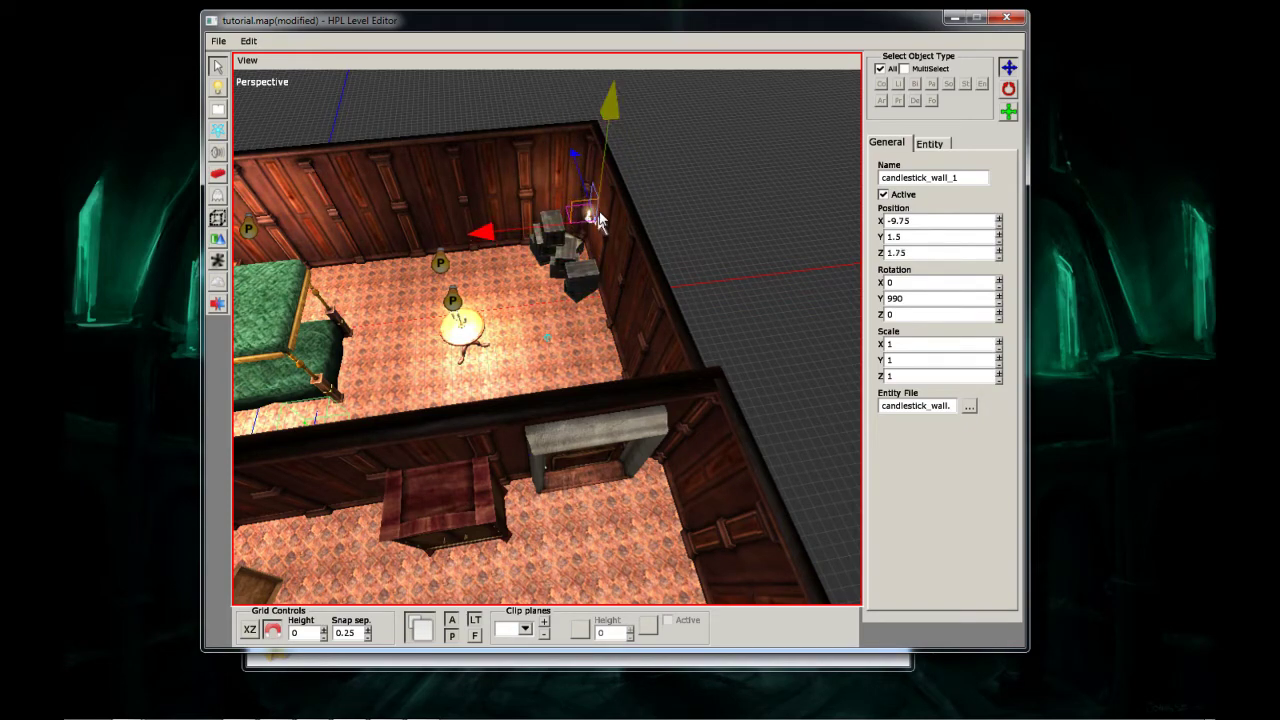
scroll(600, 218, up, 3)
alt+drag(604, 172, 577, 277)
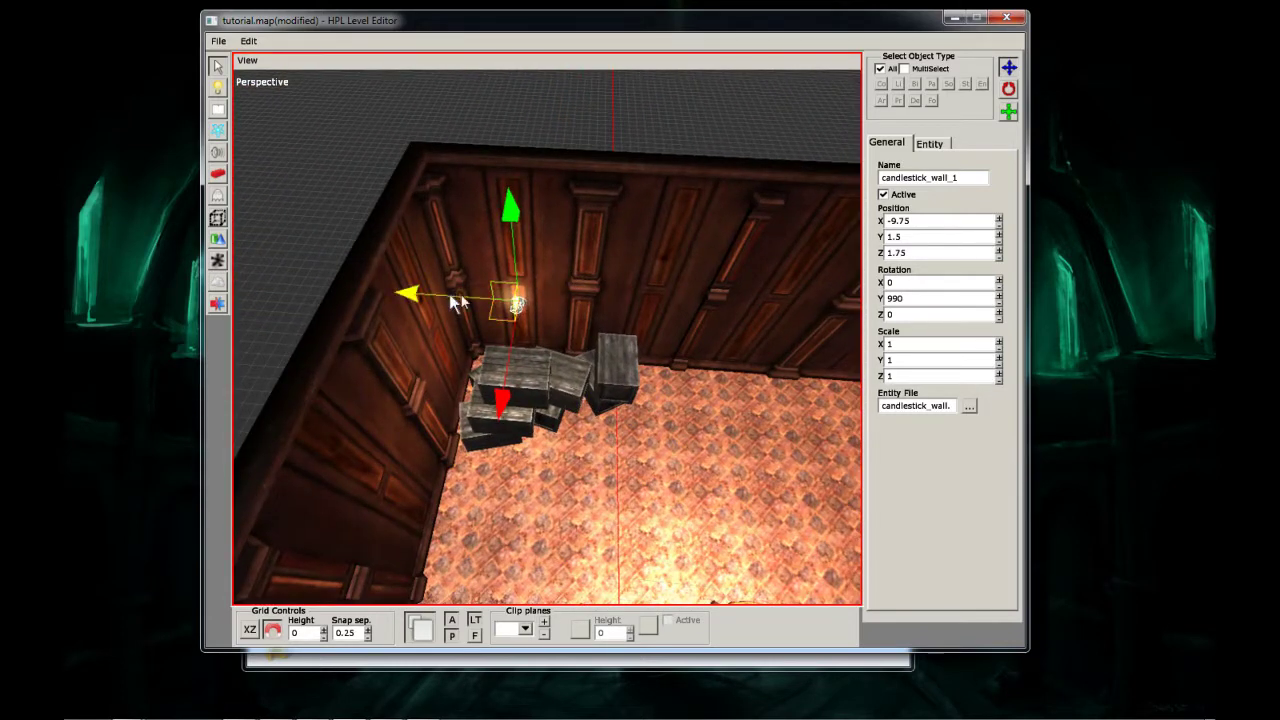
drag(458, 303, 845, 158)
alt+drag(784, 250, 632, 192)
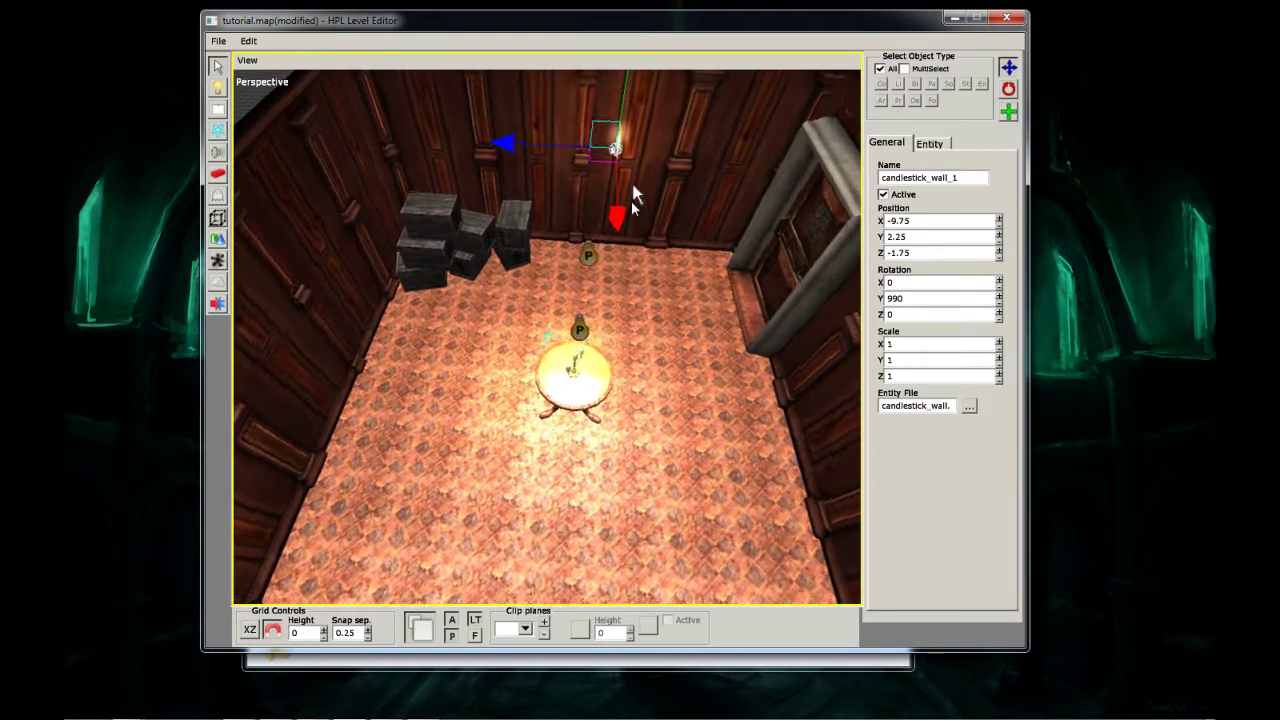
- Add a point light and position it just above the wall candlestick's flame at X -9.25, Y 3, Z -1.75
alt+middle_drag(631, 201, 632, 266)
scroll(632, 266, up, 4)
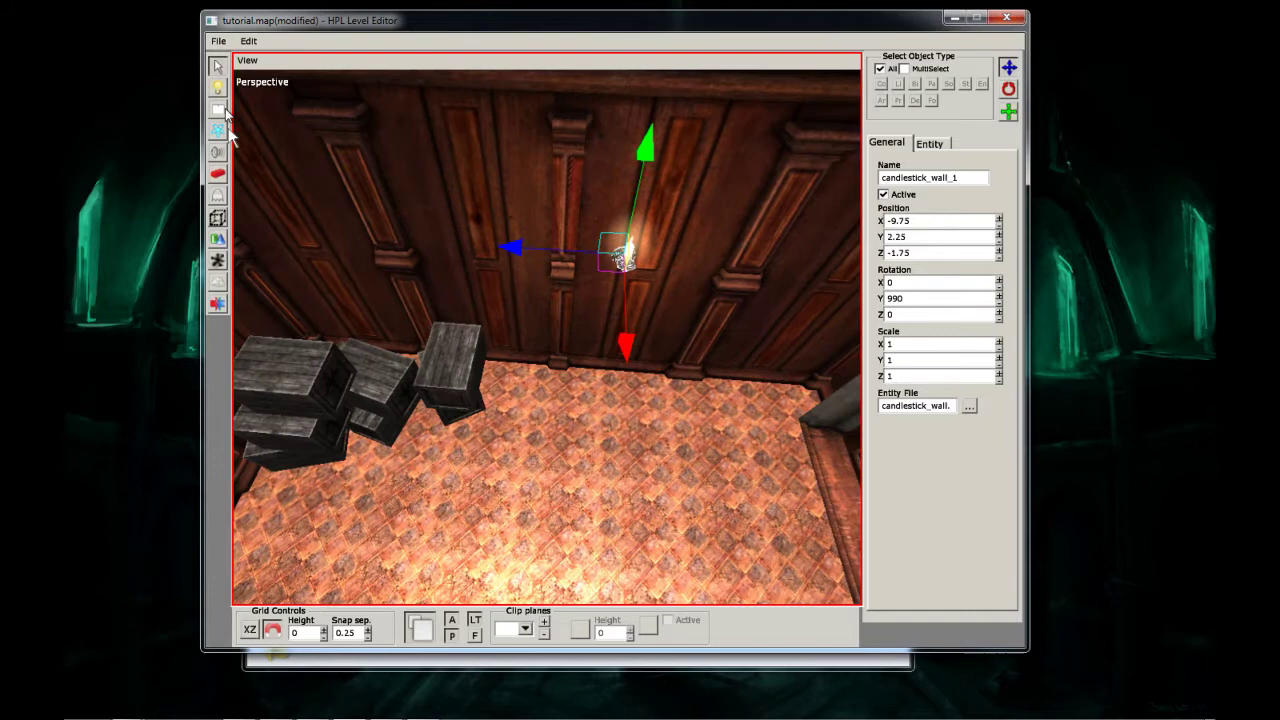
click(222, 89)
click(610, 390)
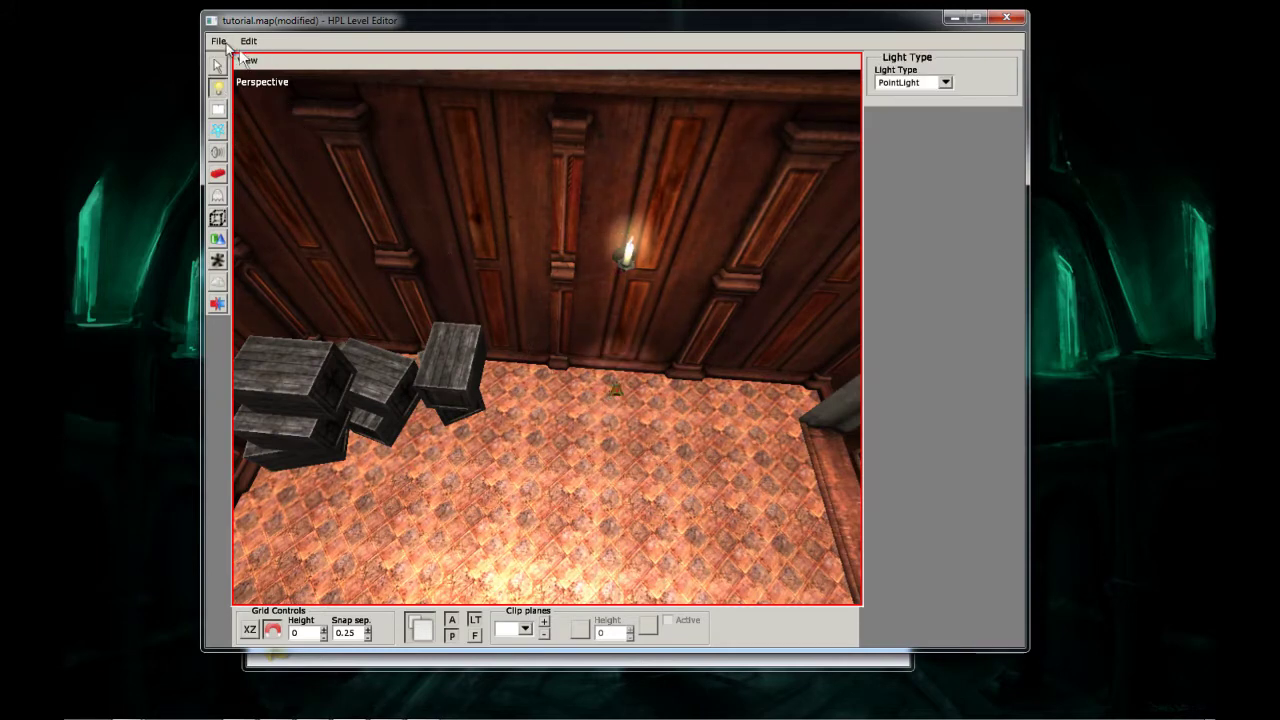
click(219, 67)
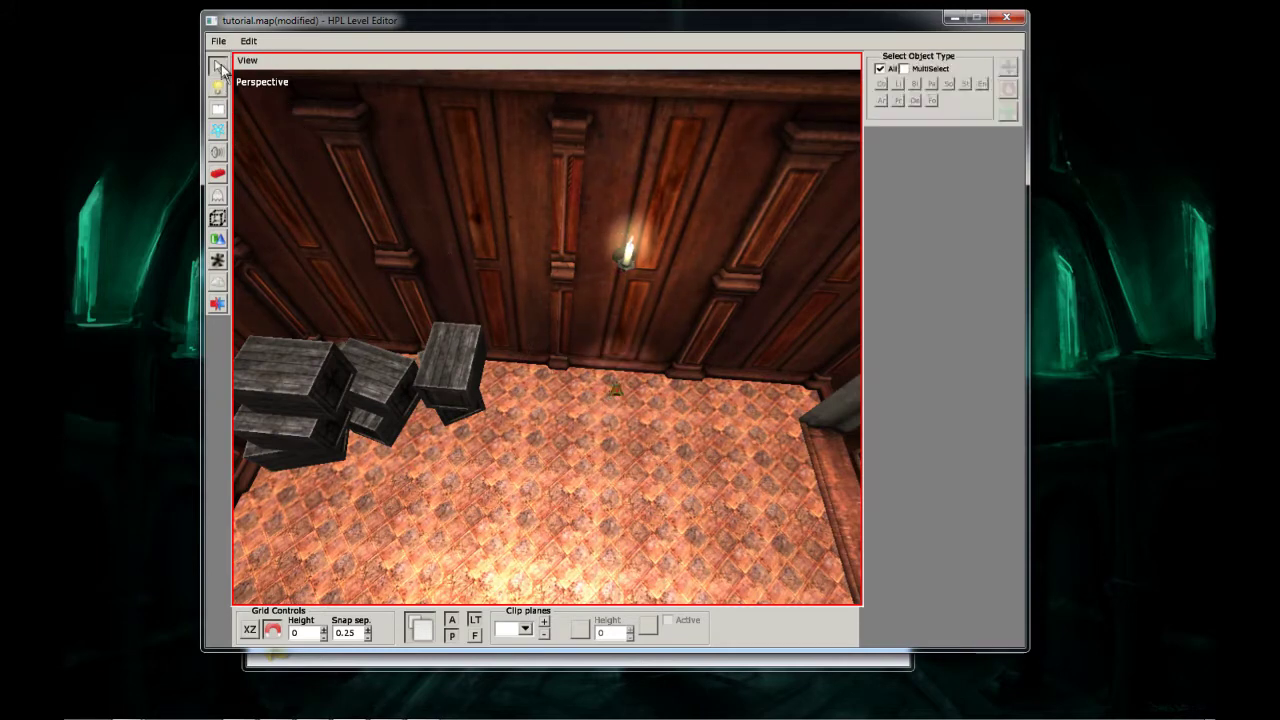
click(619, 392)
drag(621, 386, 707, 40)
drag(682, 191, 720, 90)
drag(583, 226, 556, 222)
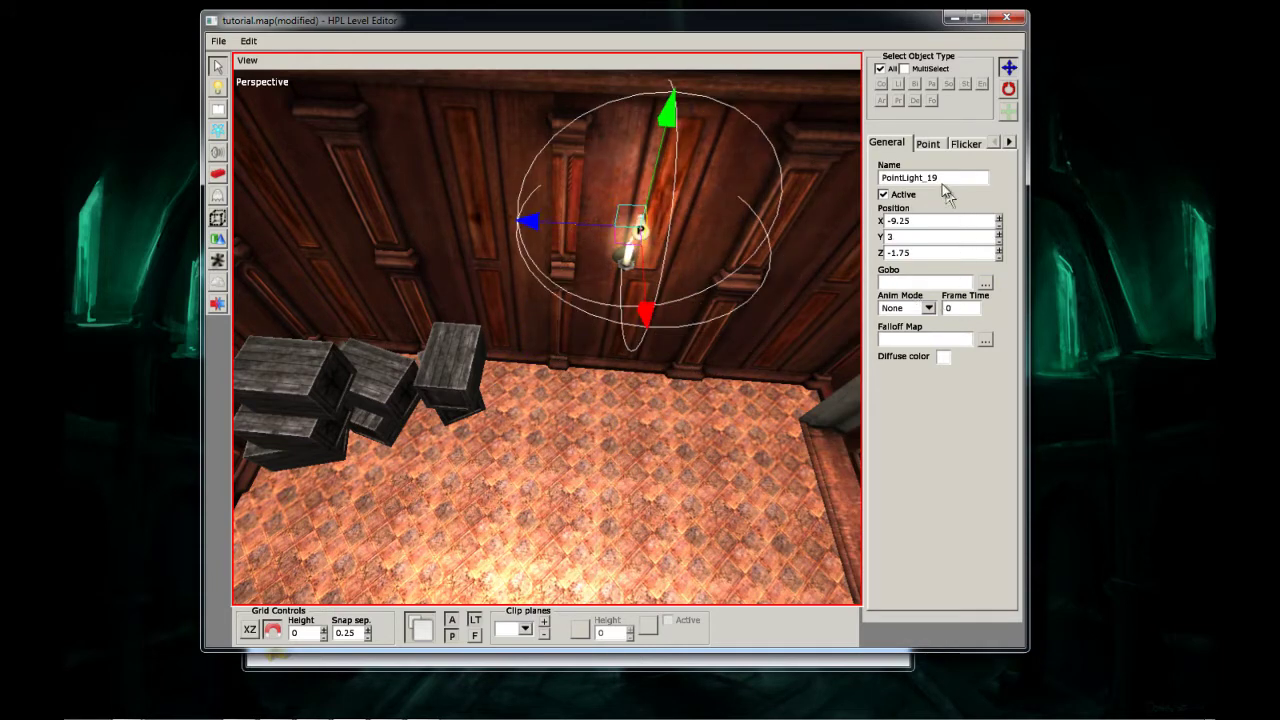
- Set the radius of the wall candlestick's point light to 4
click(928, 143)
click(913, 241)
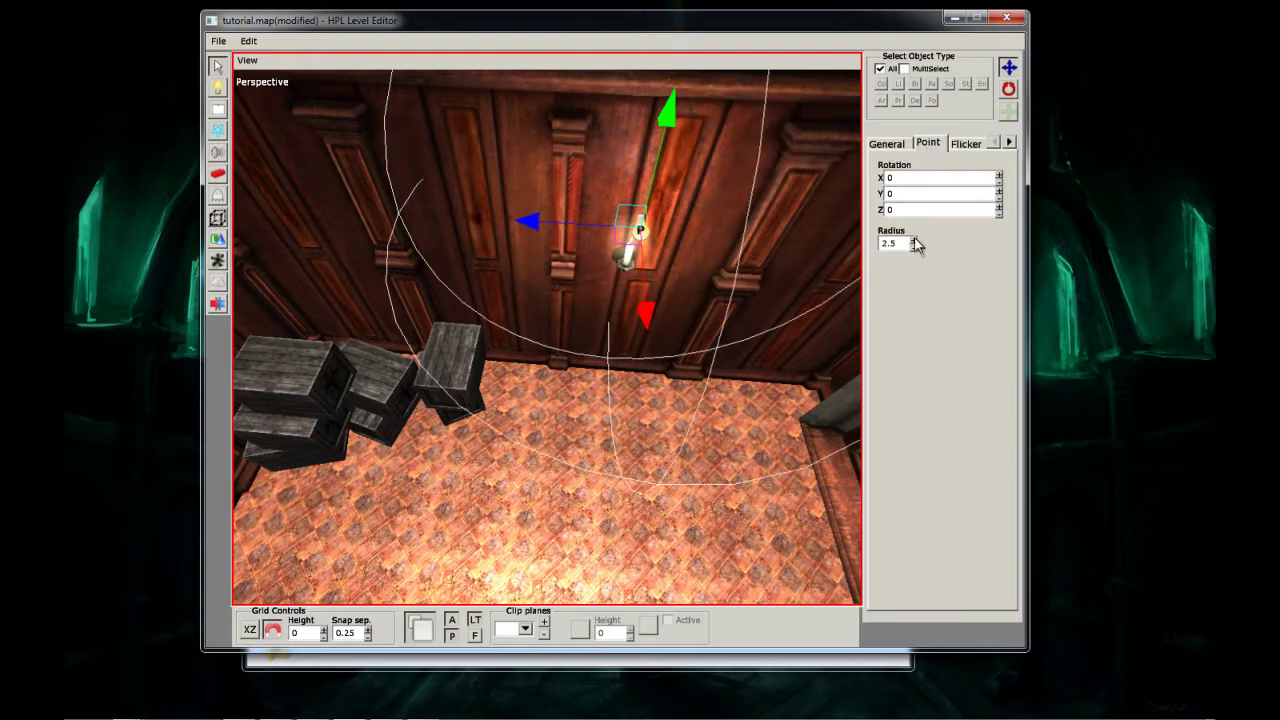
click(913, 241)
click(913, 241)
click(913, 241)
click(913, 241)
click(913, 241)
- Duplicate the wall candlestick's point light and move the copy along the wall toward the stone-framed door
scroll(639, 290, down, 5)
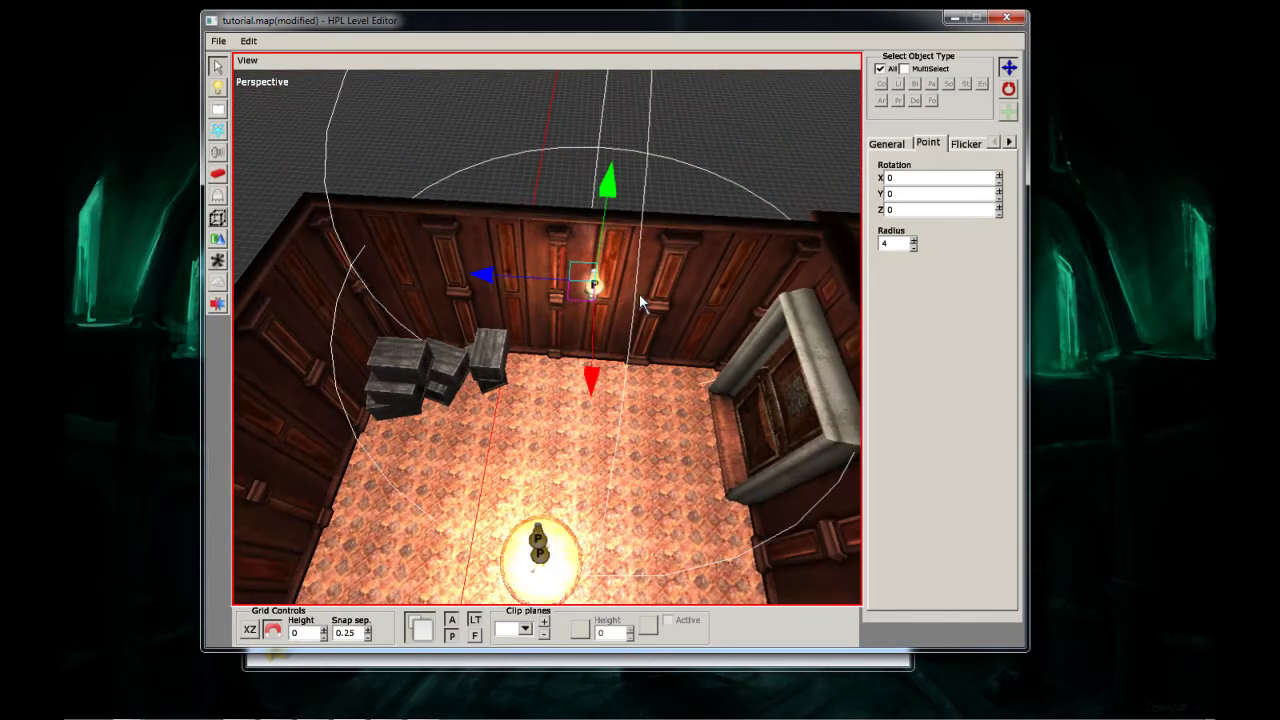
click(250, 41)
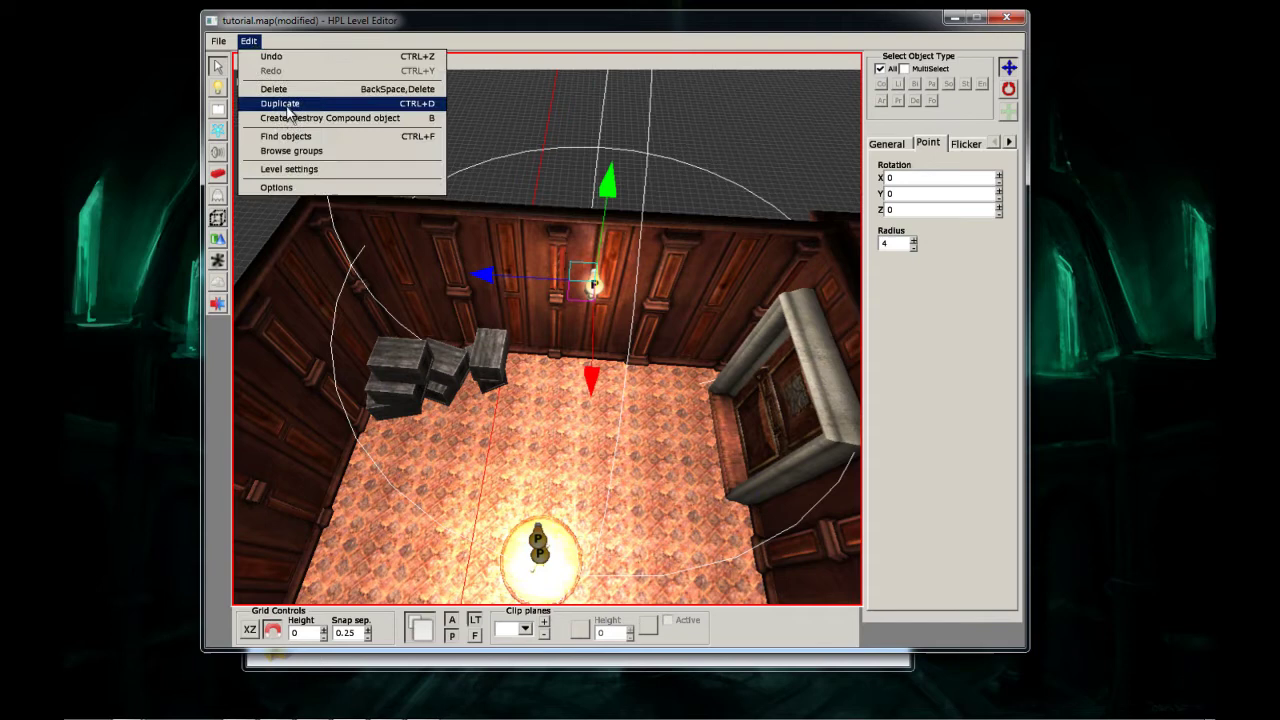
click(270, 102)
drag(537, 270, 584, 276)
- Set the copied light's radius to 2.5 and nudge it slightly away from the wall
click(913, 247)
click(913, 247)
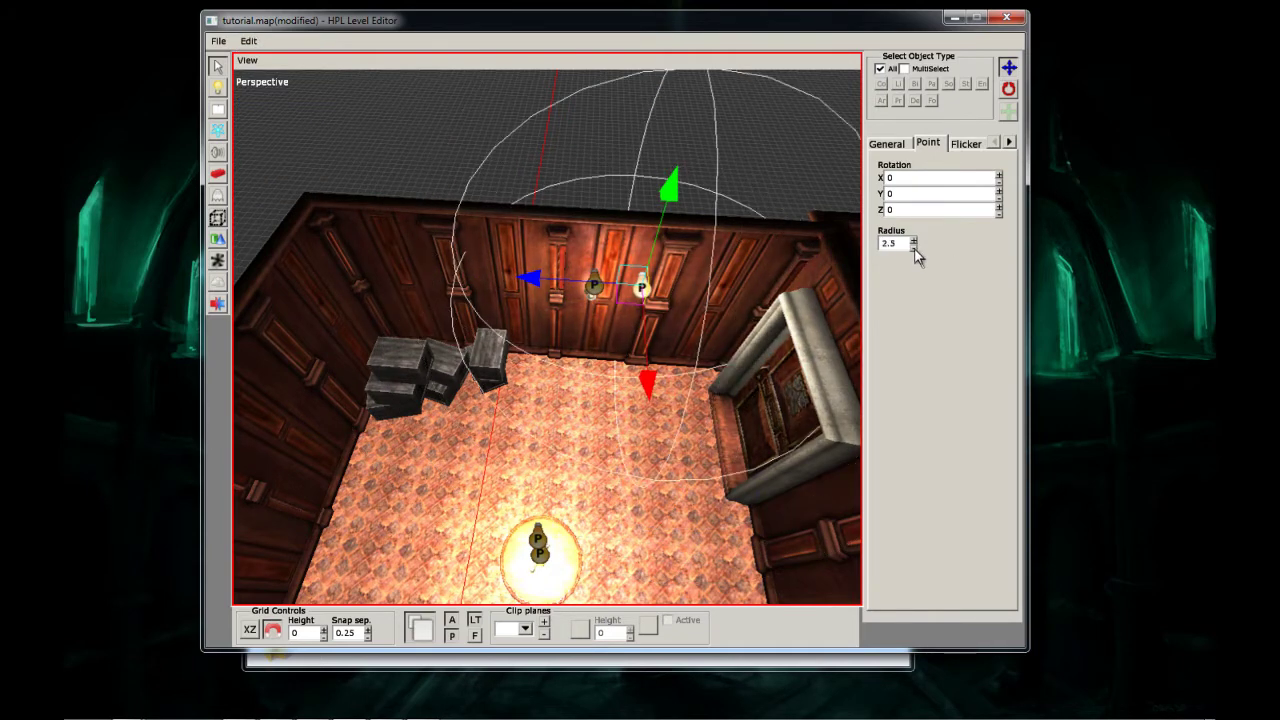
click(913, 247)
mouse_move(547, 276)
mouse_down()
mouse_move(560, 277)
mouse_move(533, 283)
mouse_up()
mouse_move(646, 380)
mouse_down()
mouse_move(650, 405)
mouse_move(649, 392)
mouse_up()
- Duplicate the 2.5-radius light, move the copy to the candlestick's crate side, and save the map
click(248, 41)
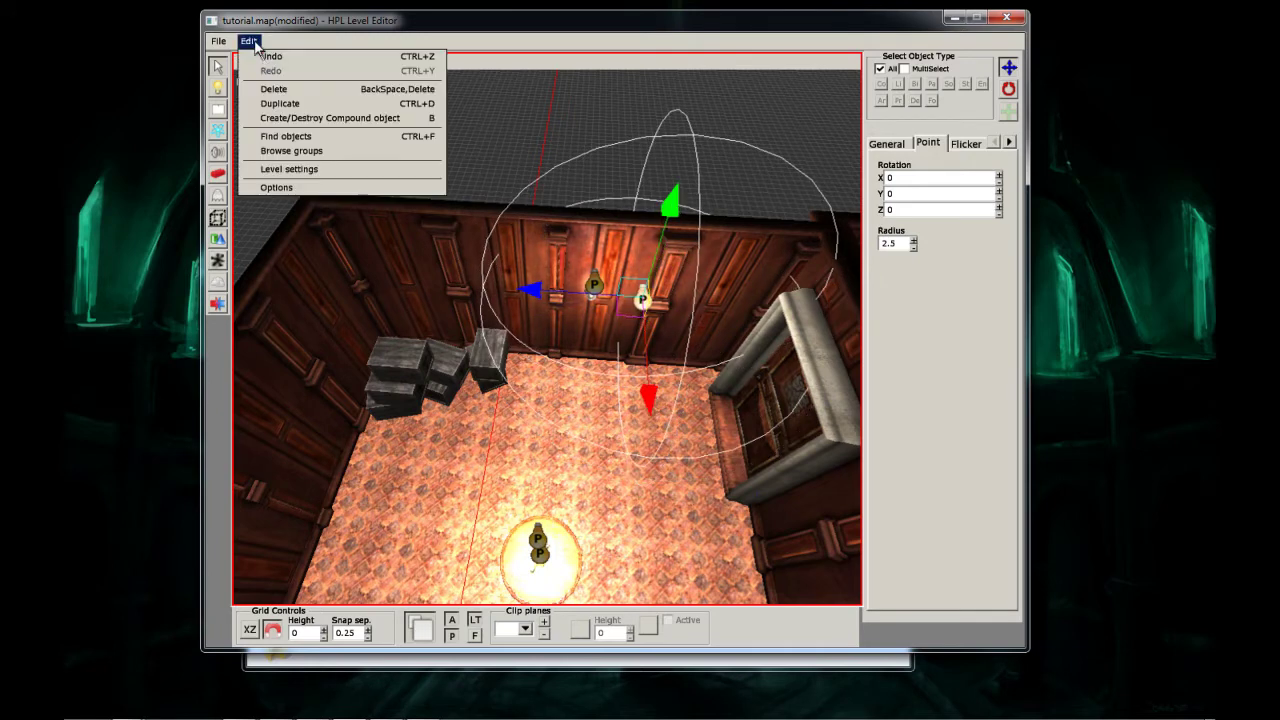
click(280, 103)
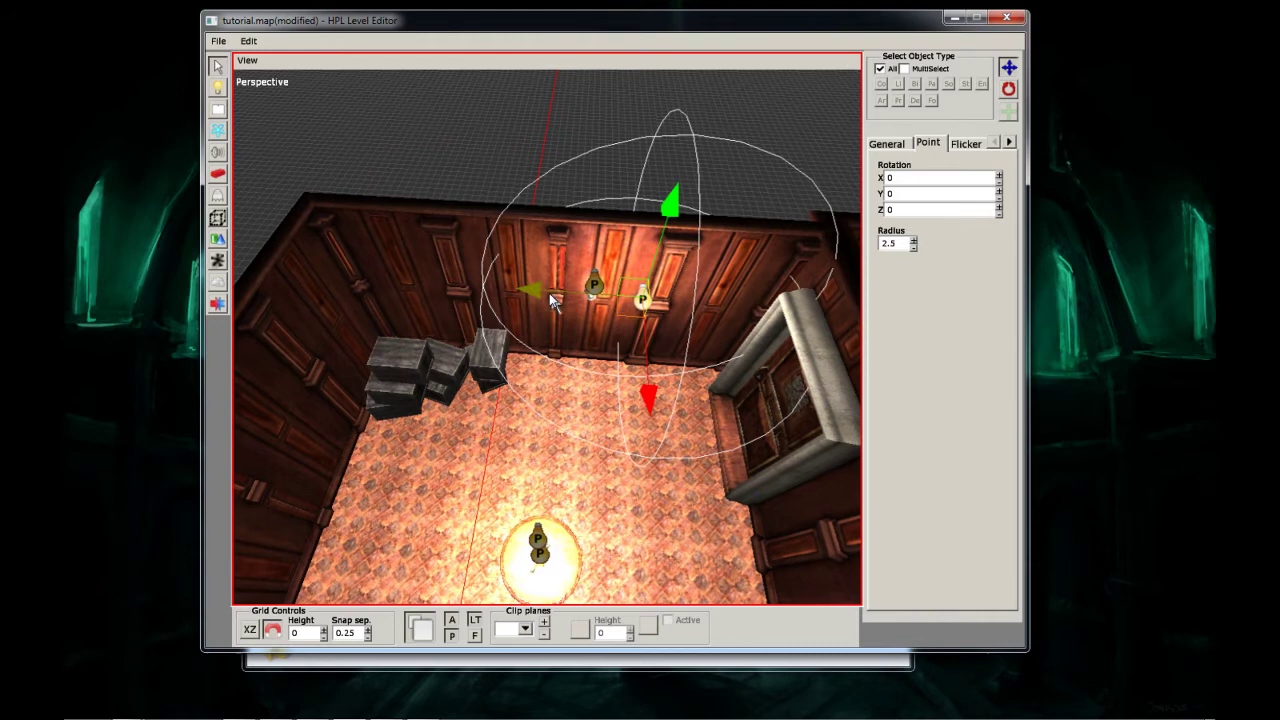
drag(549, 293, 440, 283)
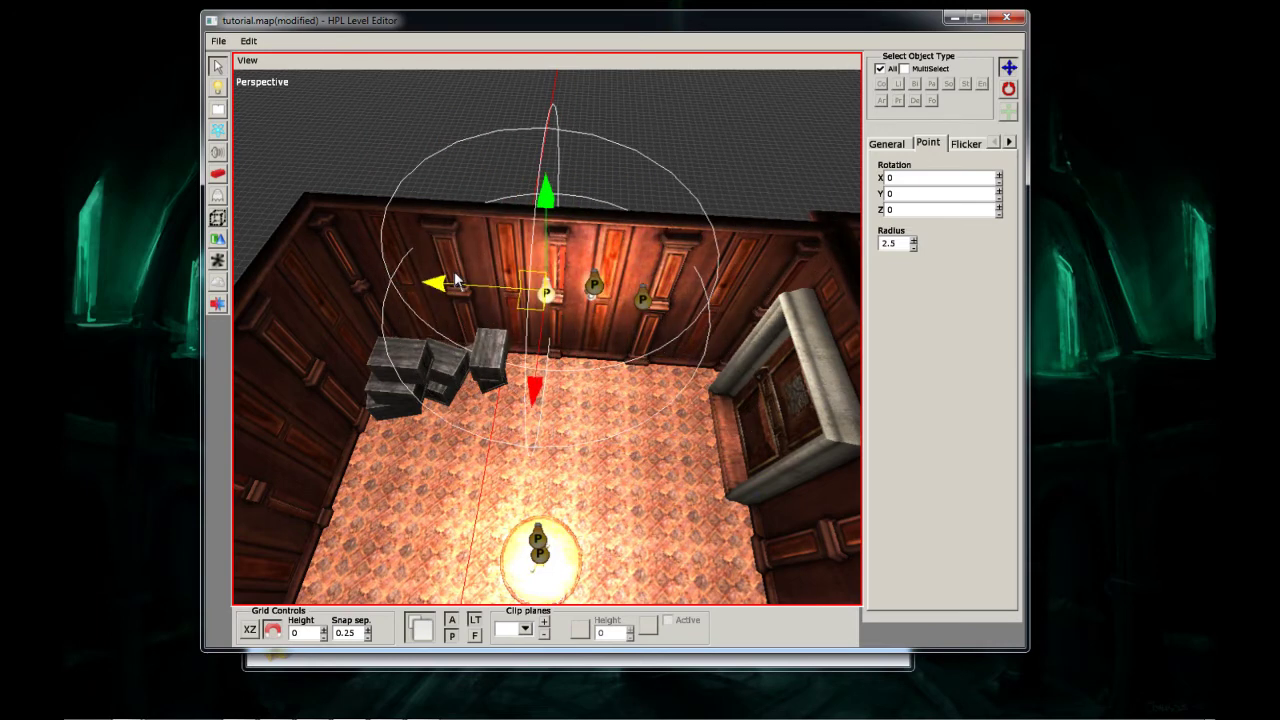
click(222, 42)
click(248, 91)
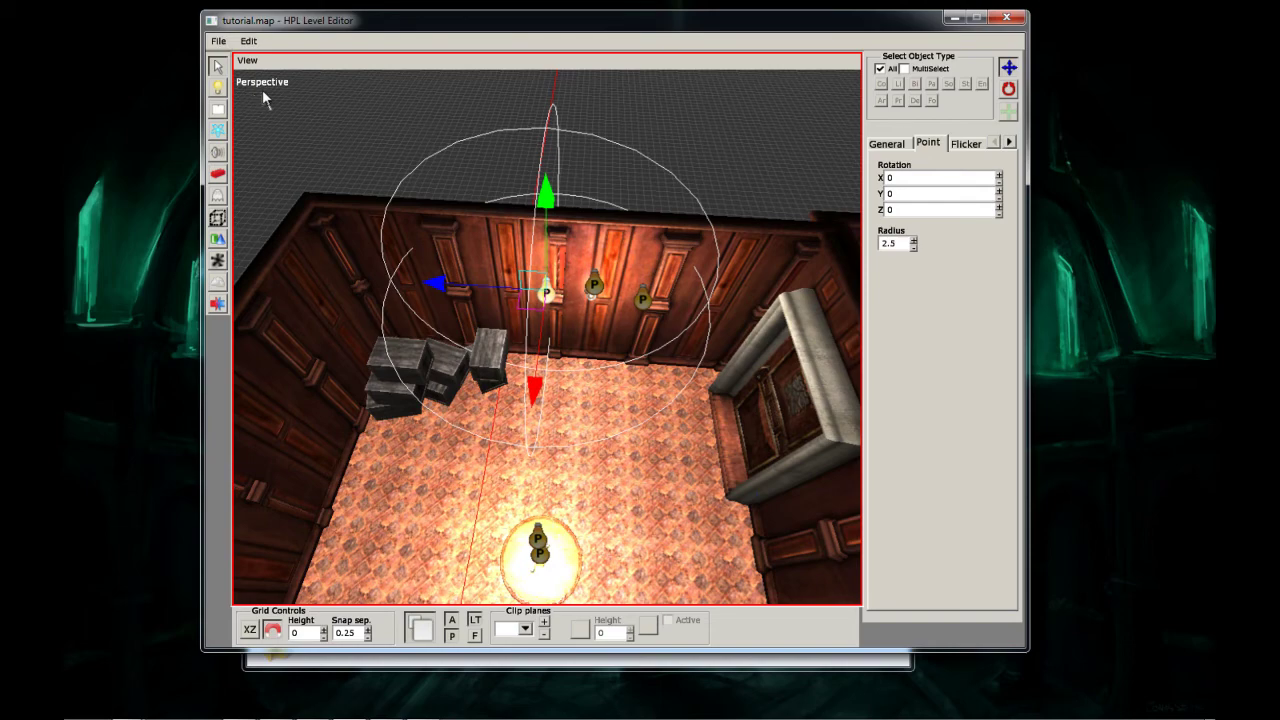